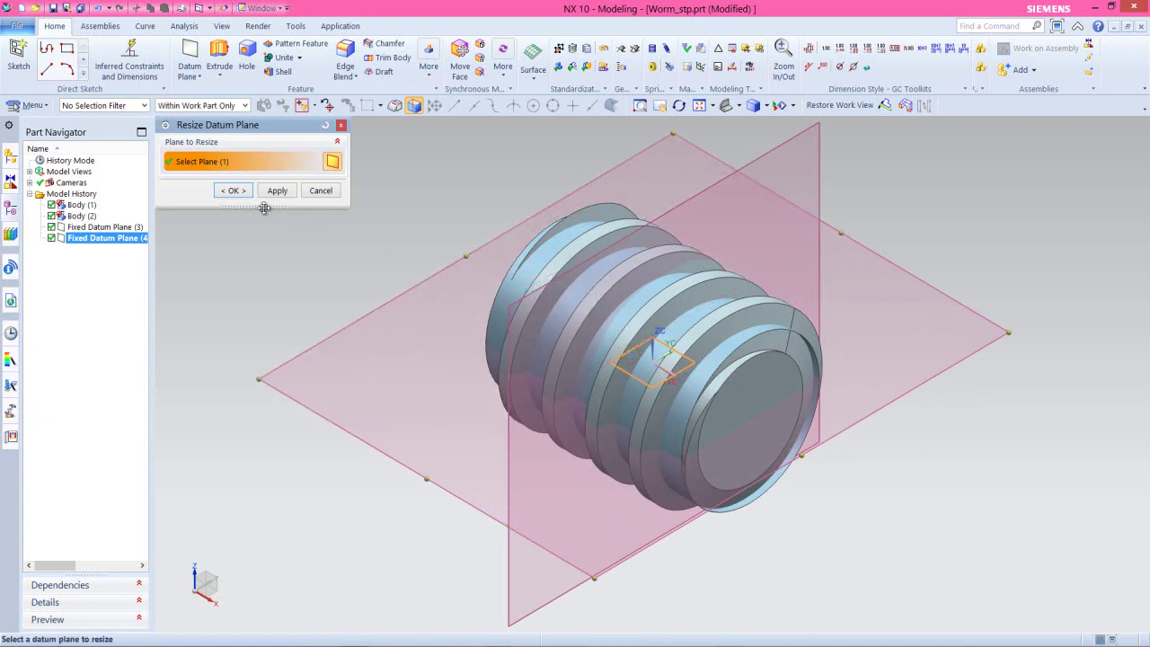
# - Accept the resize of the selected fixed datum plane and save the part
pyautogui.click(233, 190)
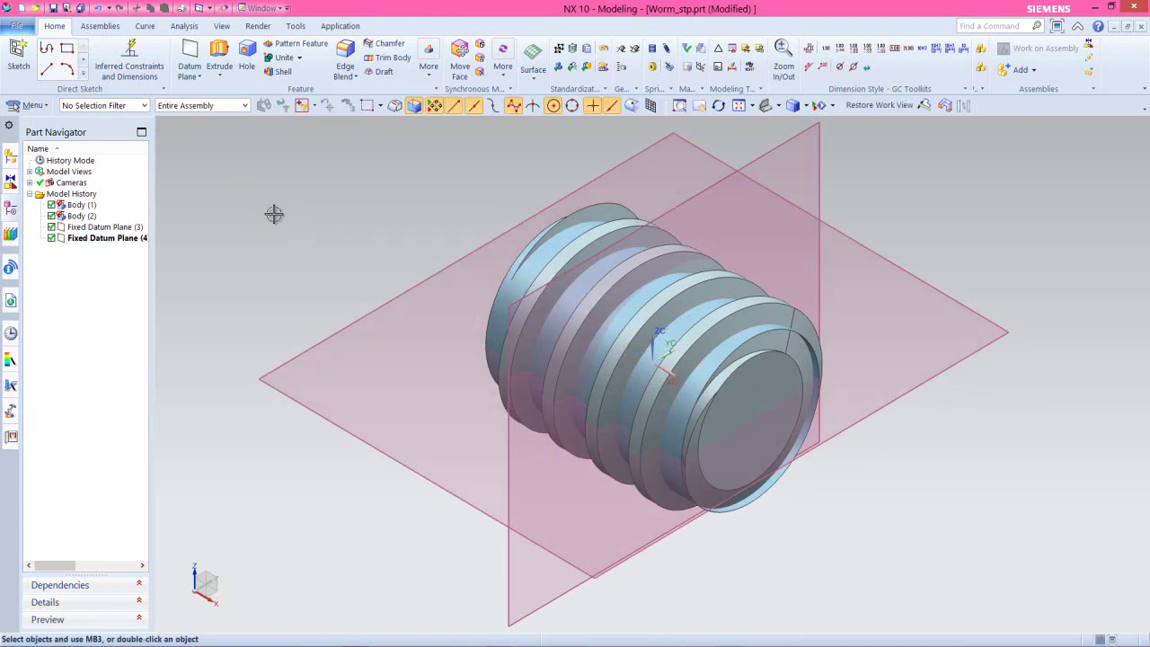
pyautogui.click(53, 9)
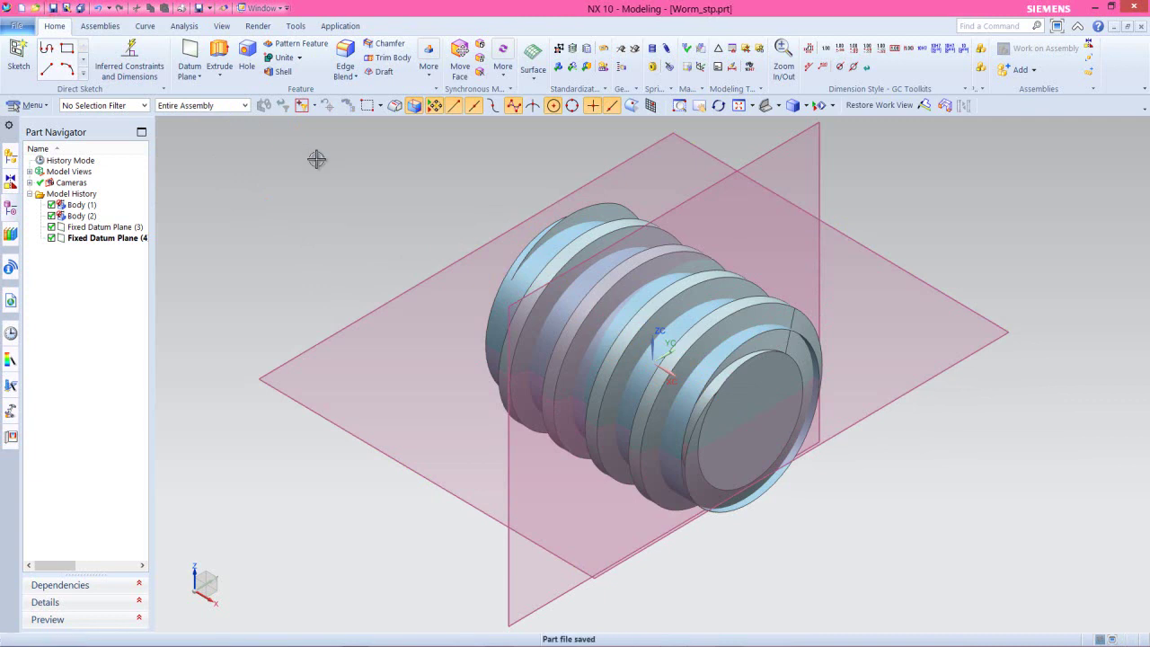
# - Create a datum axis of type XC-axis through the worm and save the part
pyautogui.click(199, 79)
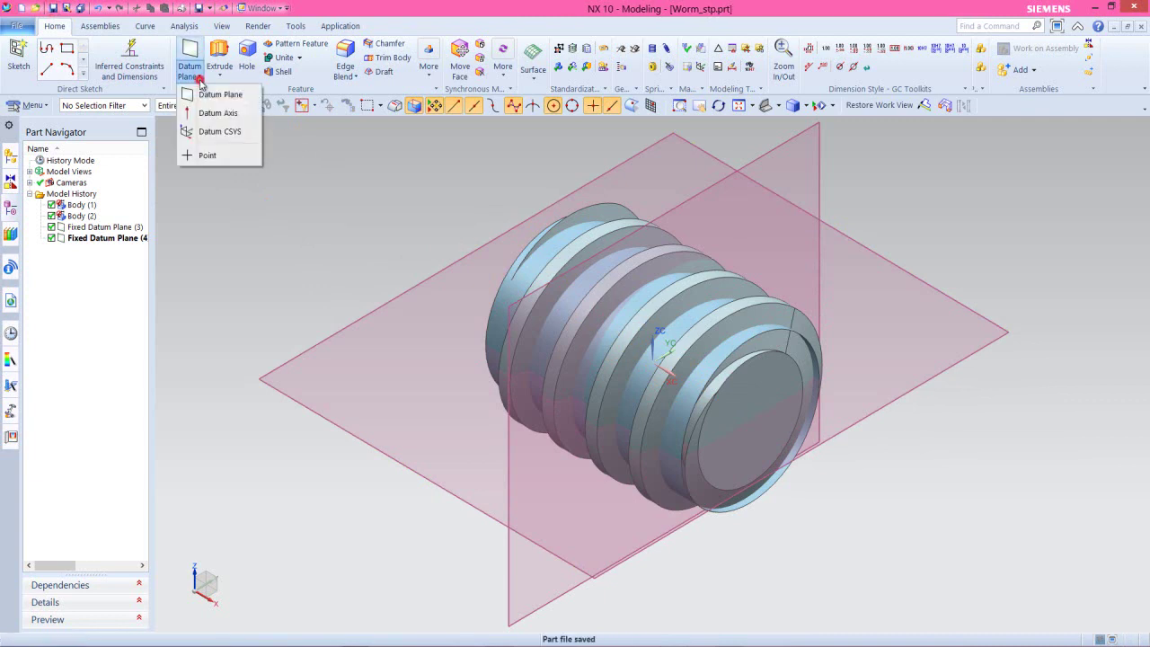
pyautogui.click(220, 113)
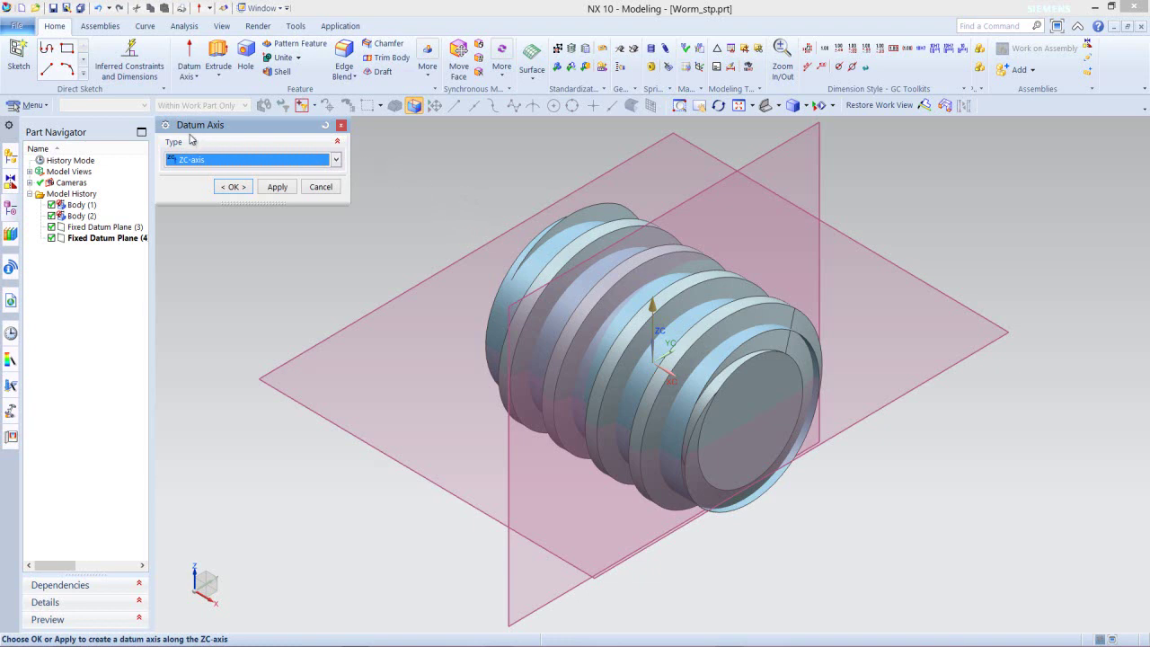
pyautogui.click(336, 160)
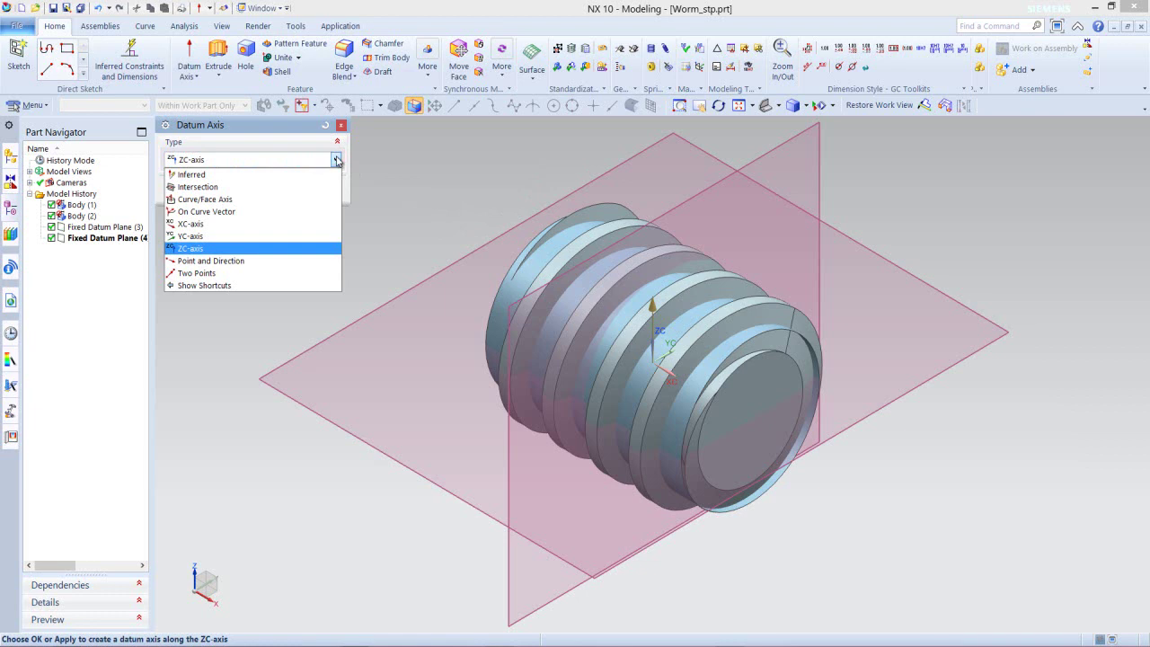
pyautogui.click(209, 225)
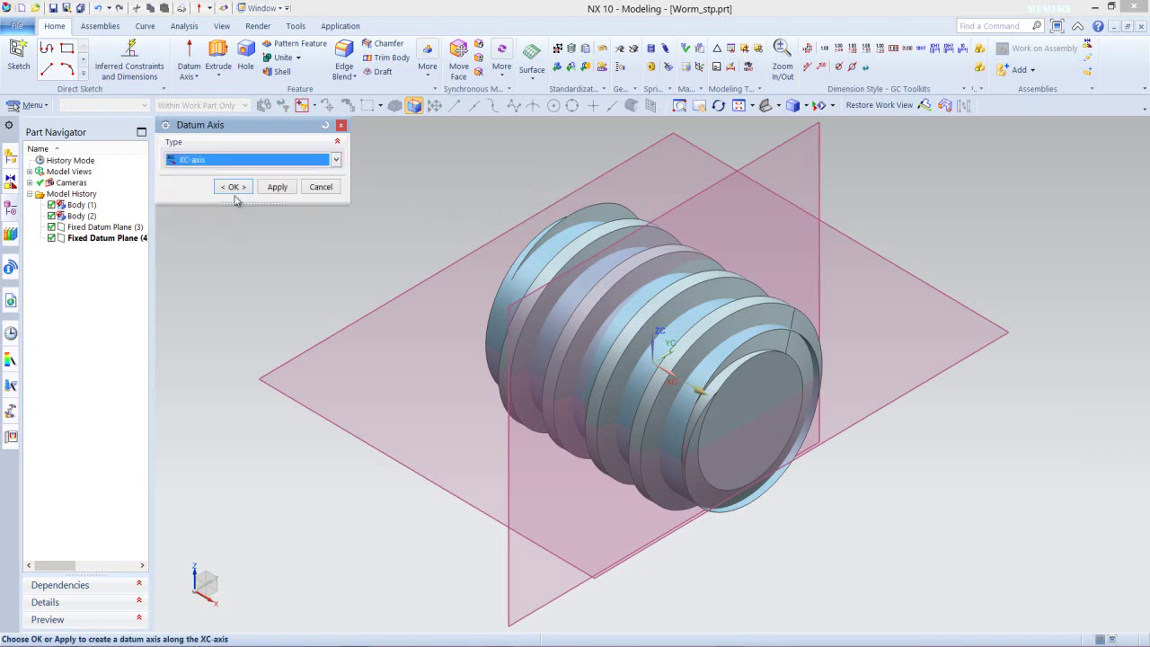
pyautogui.click(235, 187)
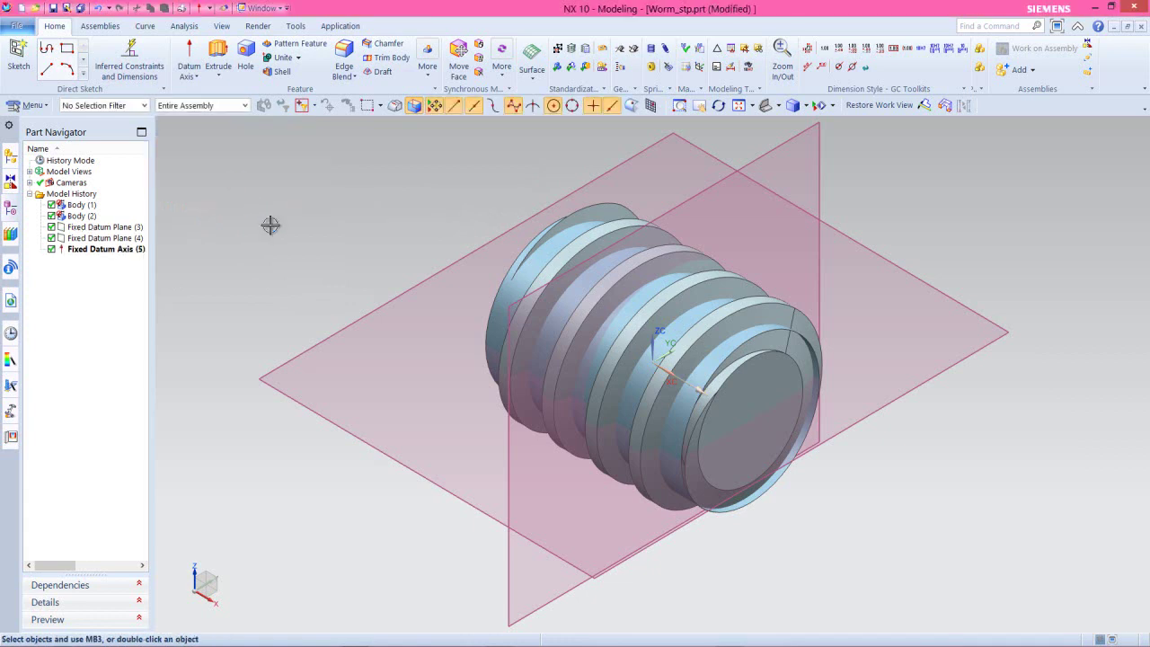
pyautogui.hotkey('ctrl', 's')
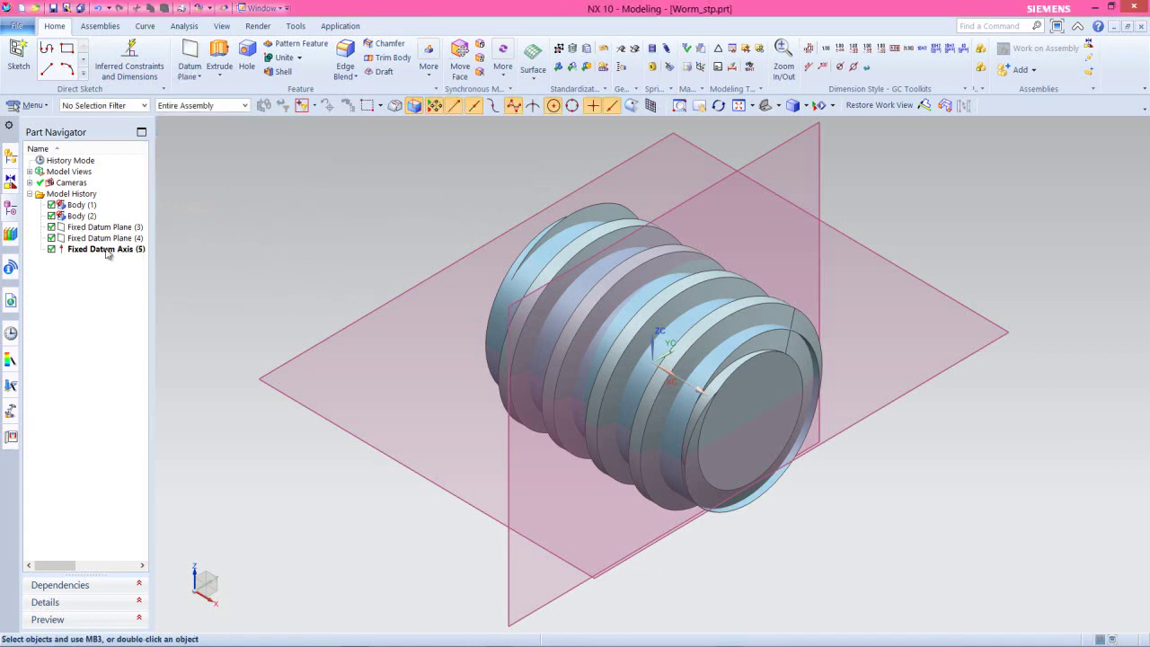
# - Edit the fixed datum axis with rollback to extend it beyond the worm's front end face, and save the part
pyautogui.click(106, 249)
pyautogui.rightClick(106, 252)
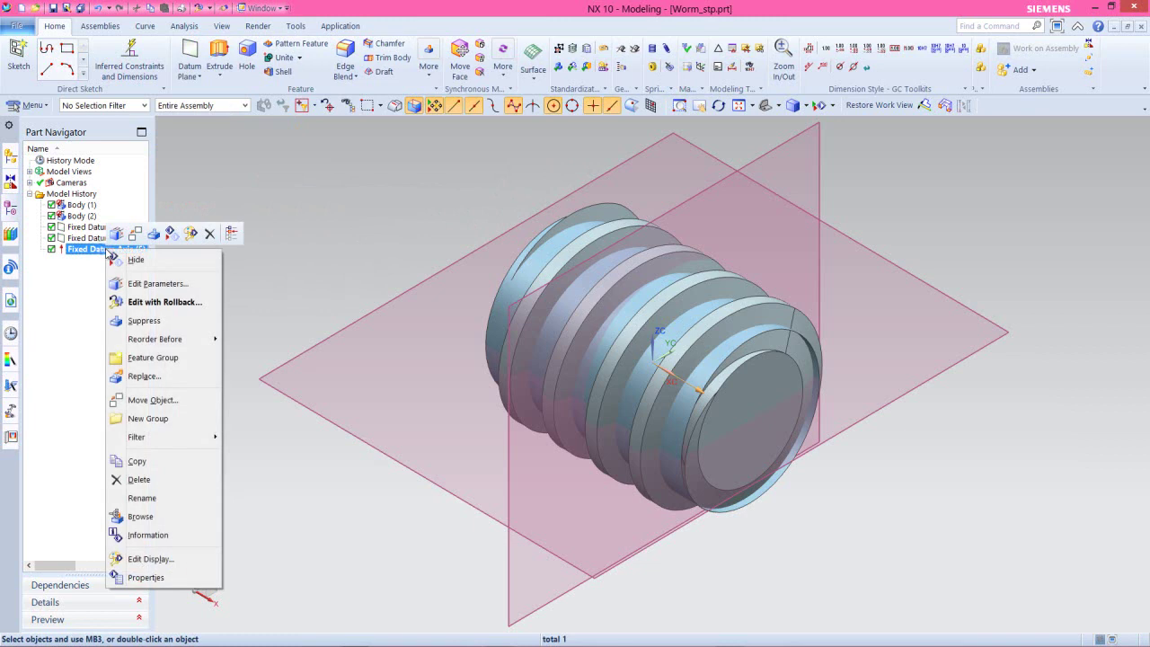
pyautogui.click(164, 302)
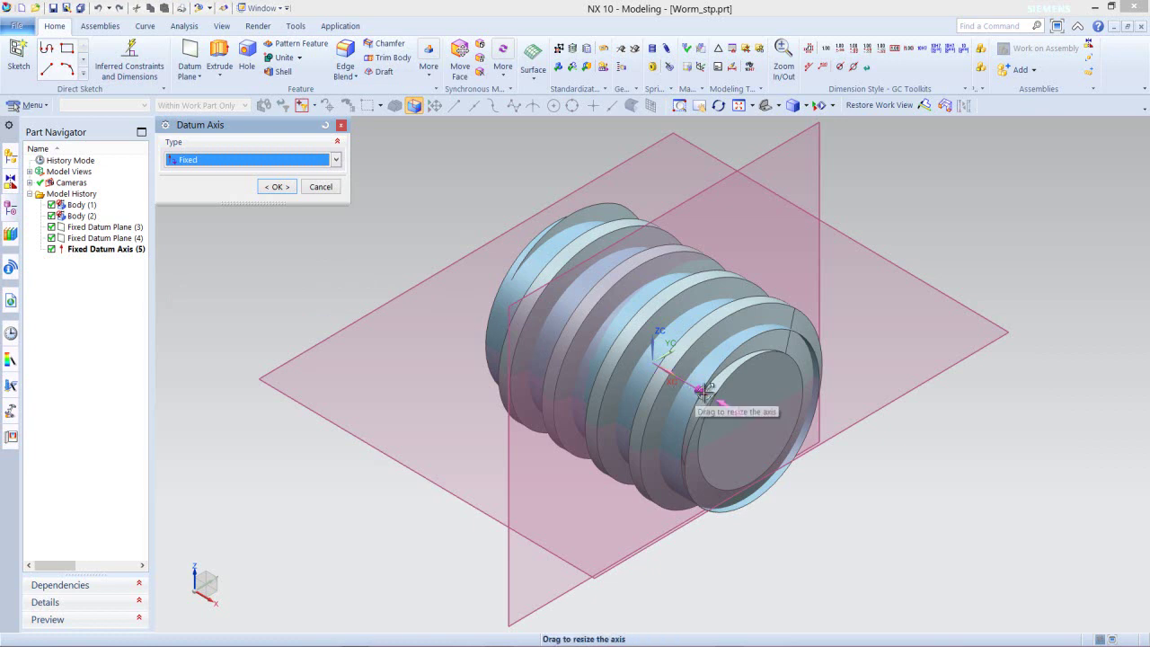
pyautogui.moveTo(703, 392); pyautogui.dragTo(837, 474)
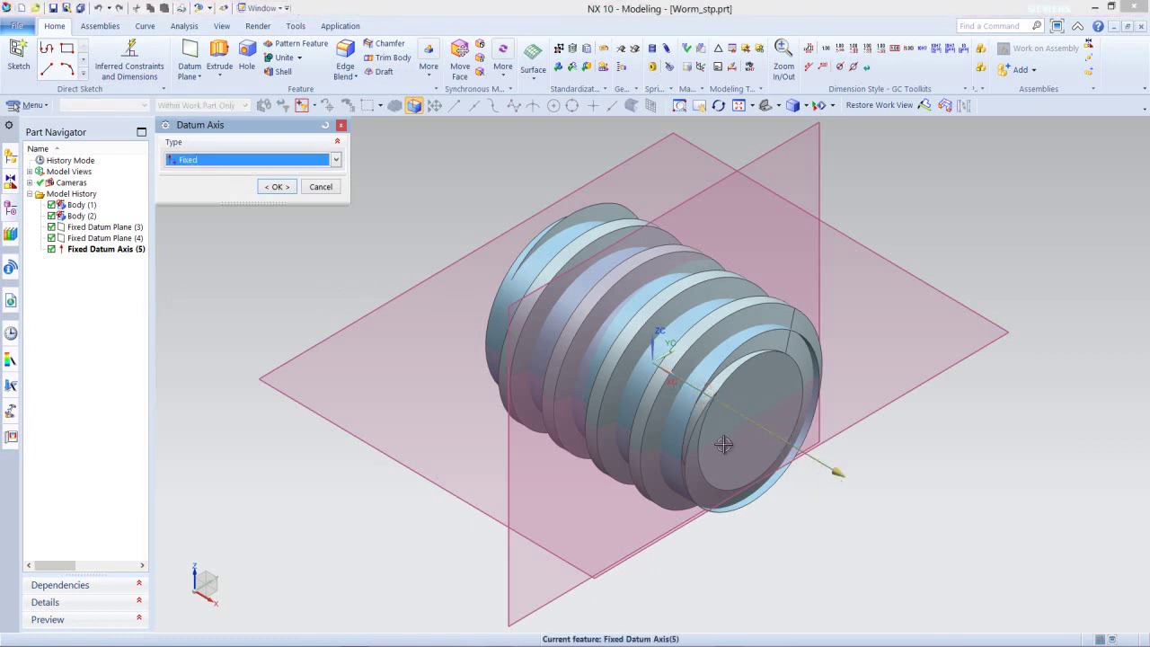
pyautogui.click(277, 186)
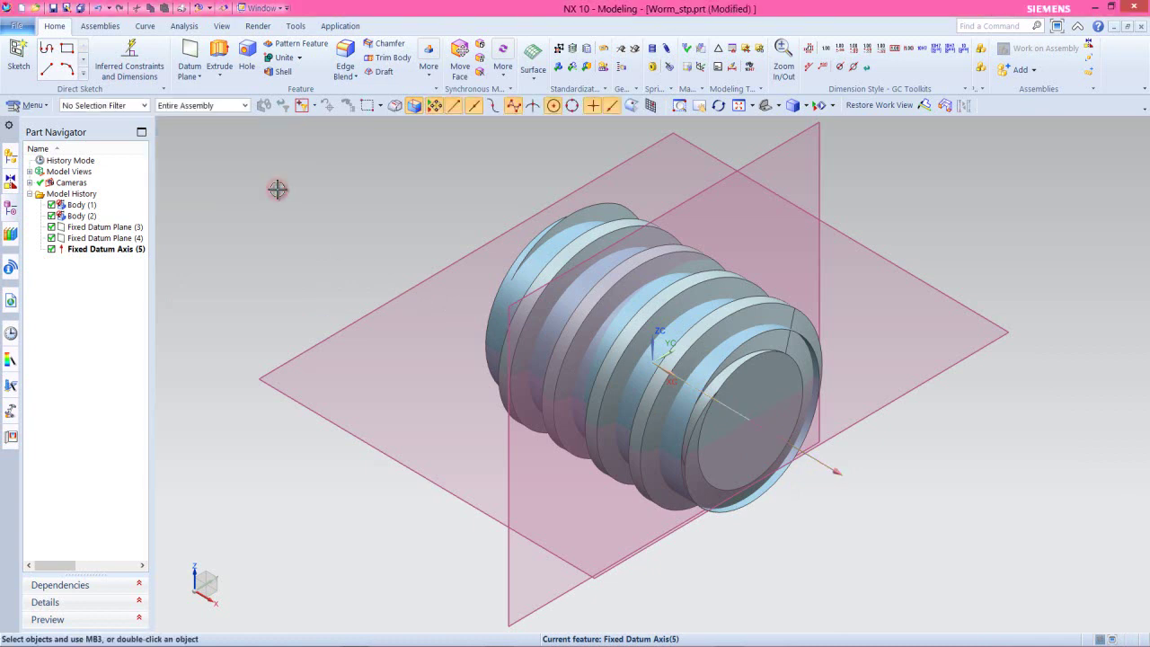
pyautogui.click(52, 8)
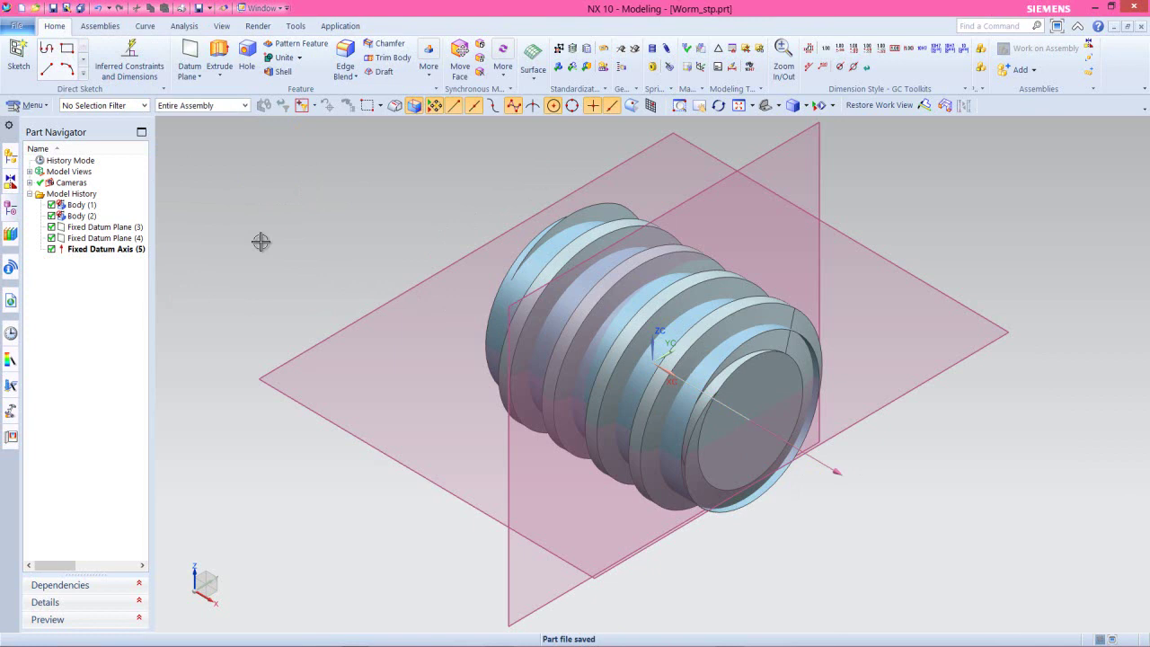
# - Create a sketch on the worm's flat circular end face and orient the view to the sketch
pyautogui.click(18, 56)
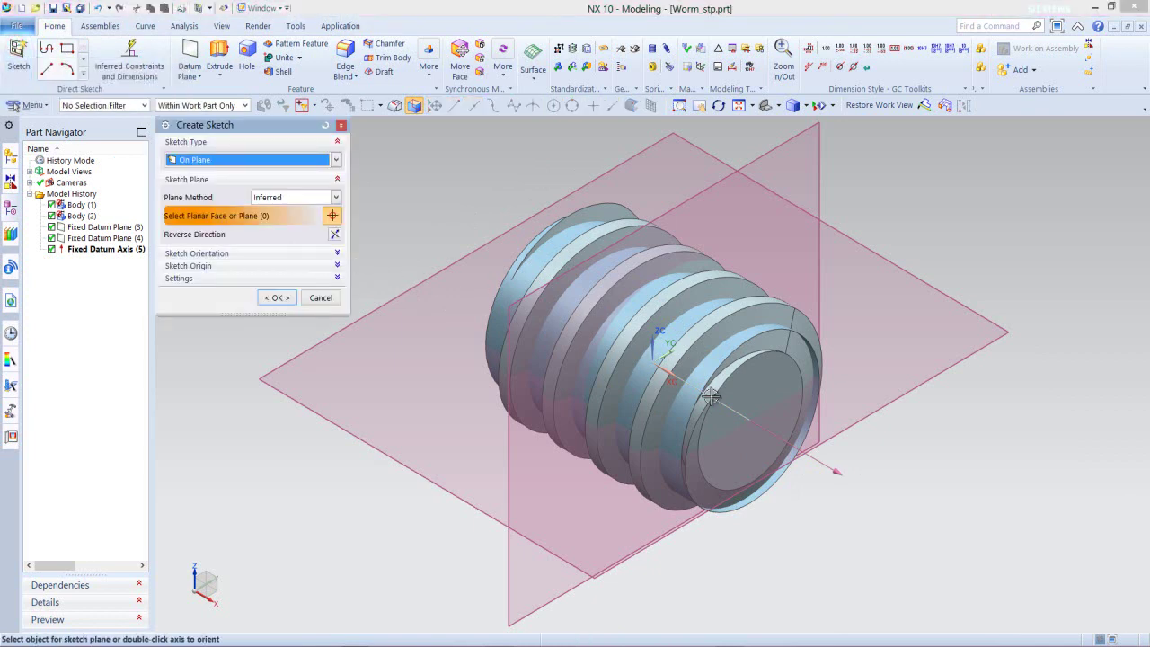
pyautogui.click(761, 402)
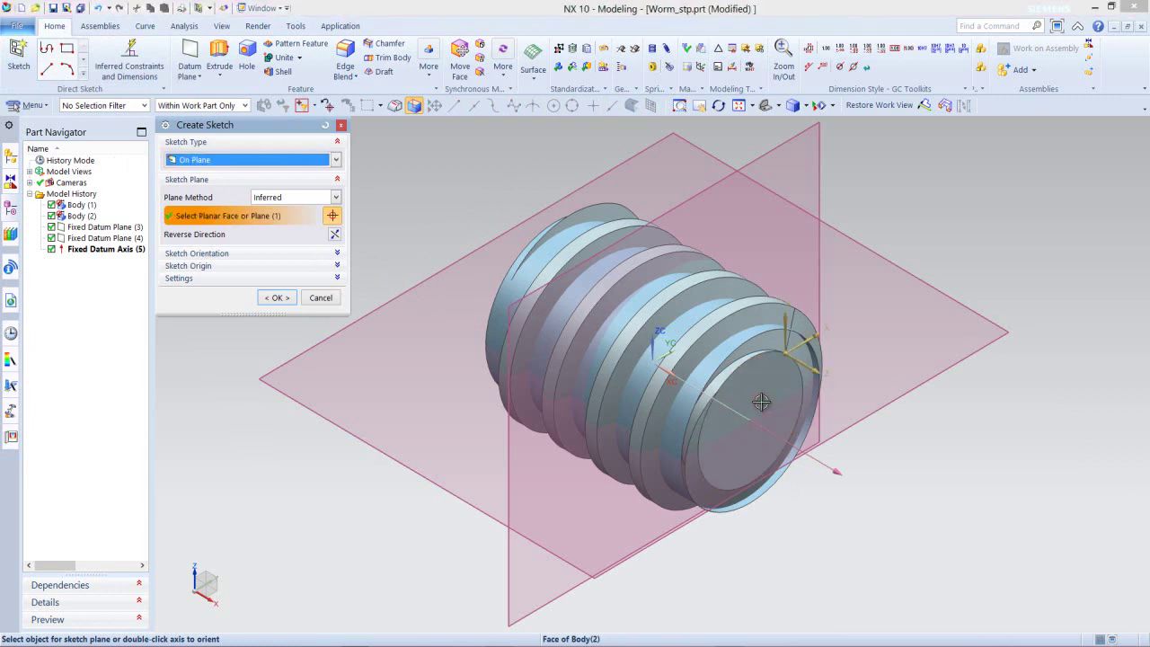
pyautogui.click(278, 298)
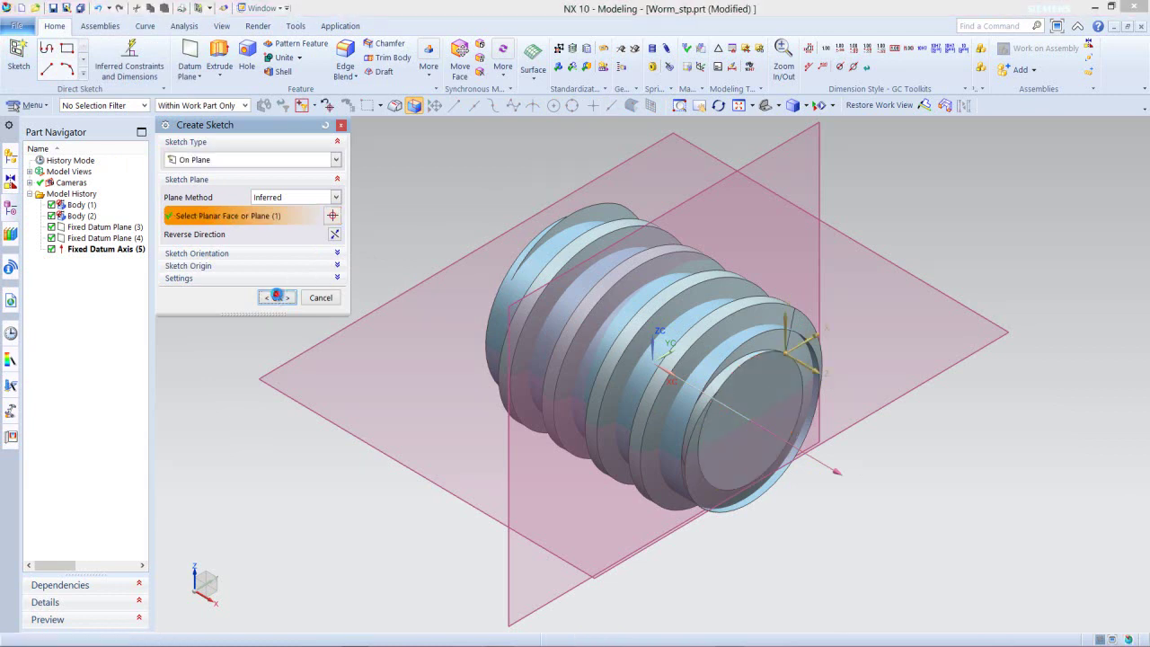
pyautogui.rightClick(432, 239)
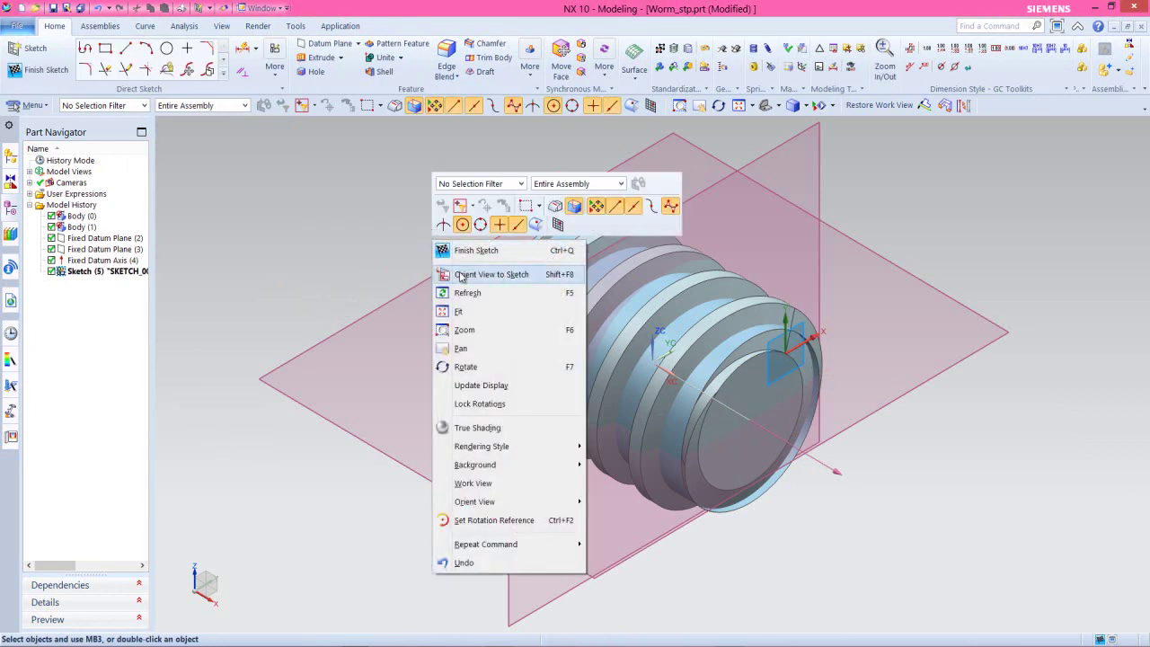
pyautogui.click(458, 271)
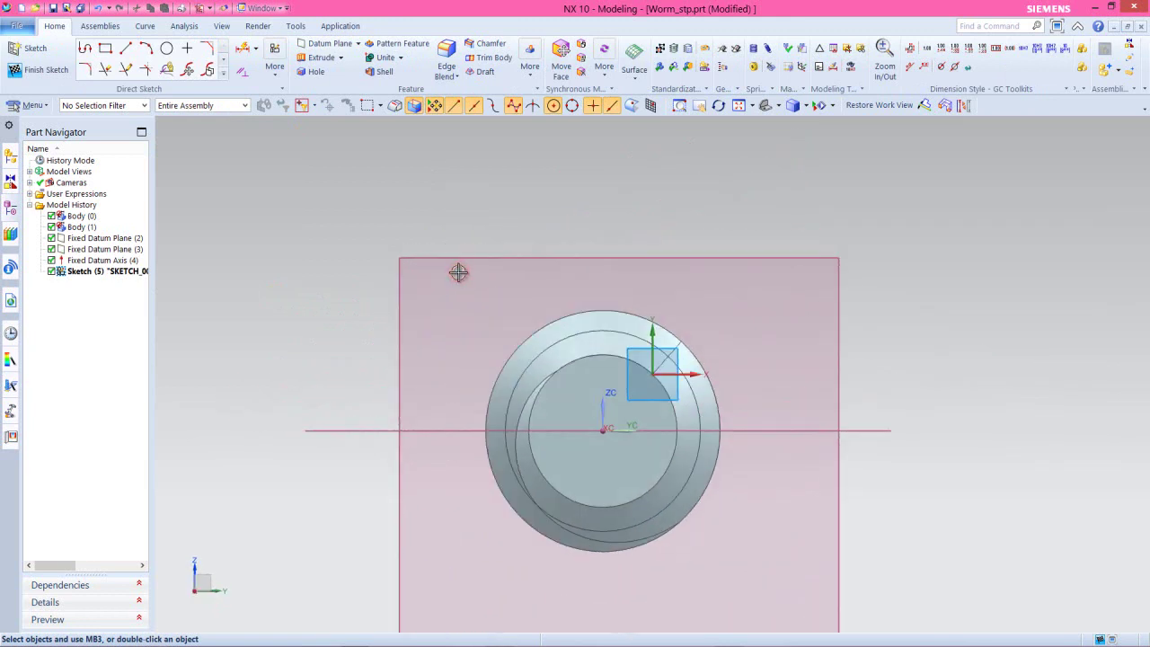
pyautogui.rightClick(290, 186)
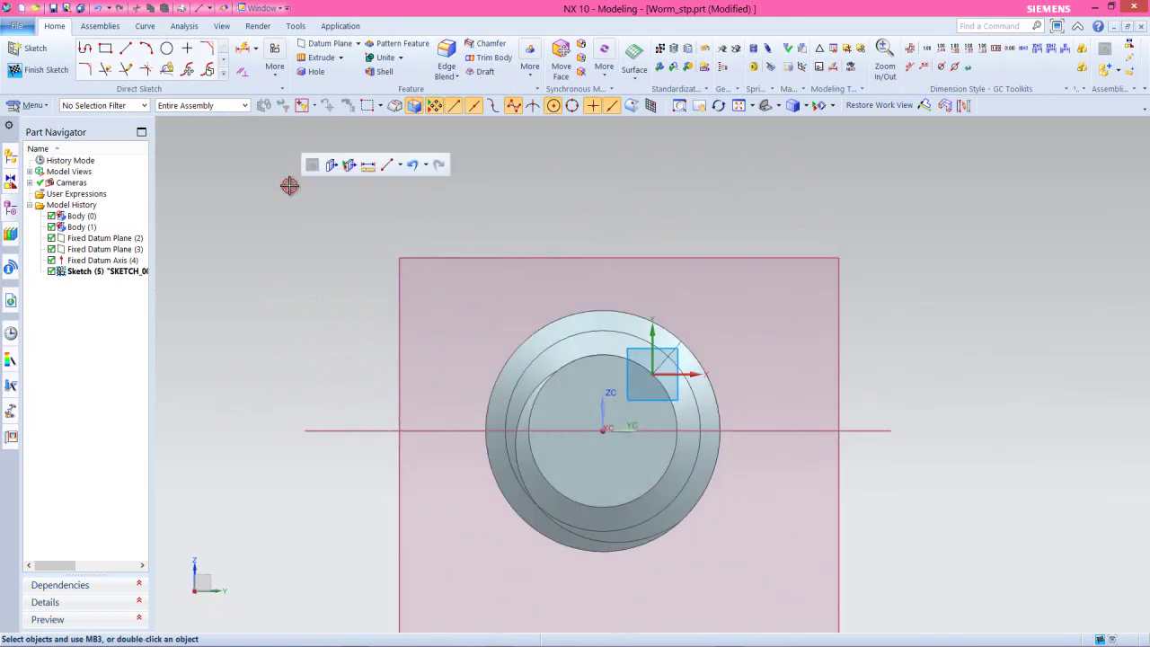
# - Project the circular edge of the worm's inner end face into the sketch
pyautogui.click(224, 76)
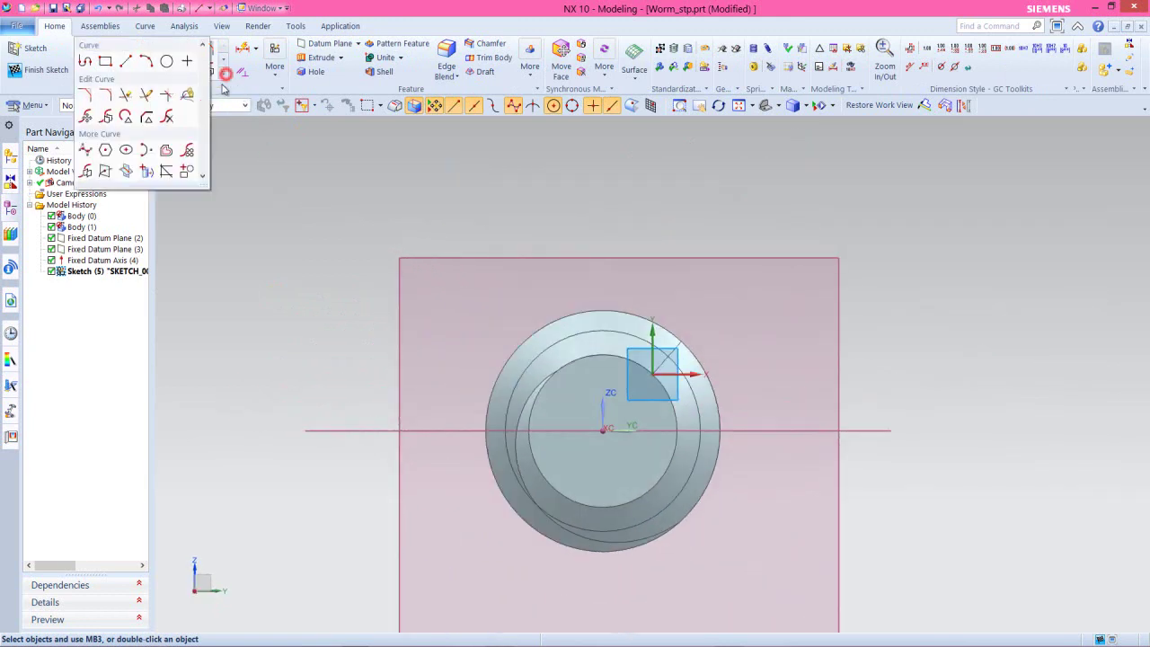
pyautogui.click(146, 171)
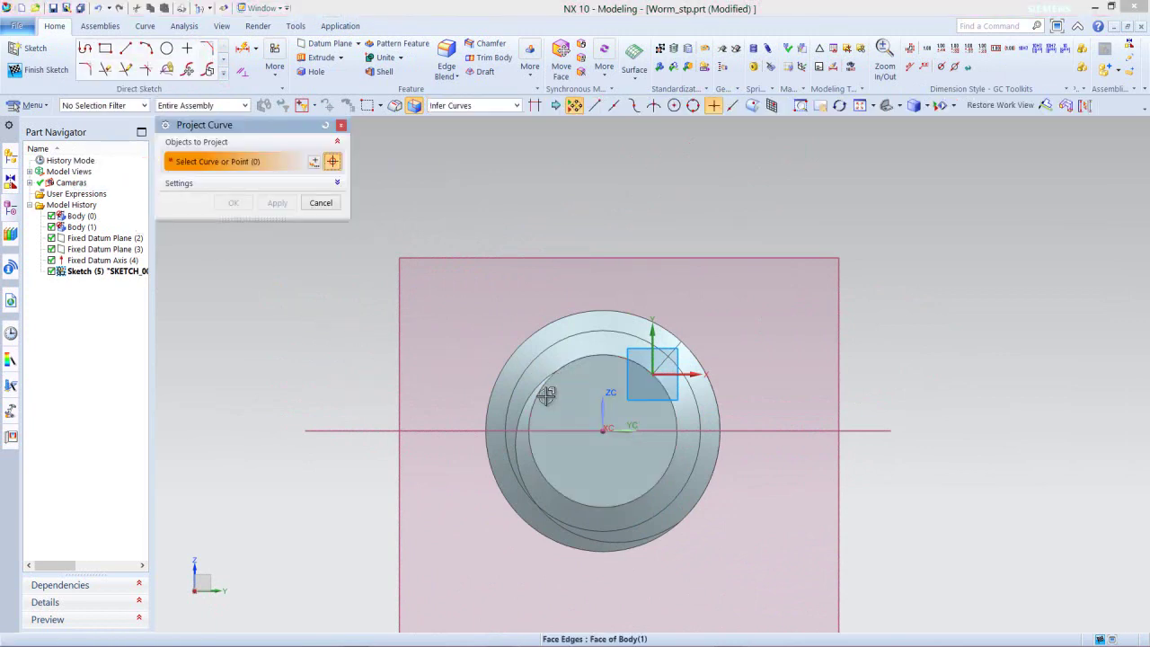
pyautogui.click(530, 419)
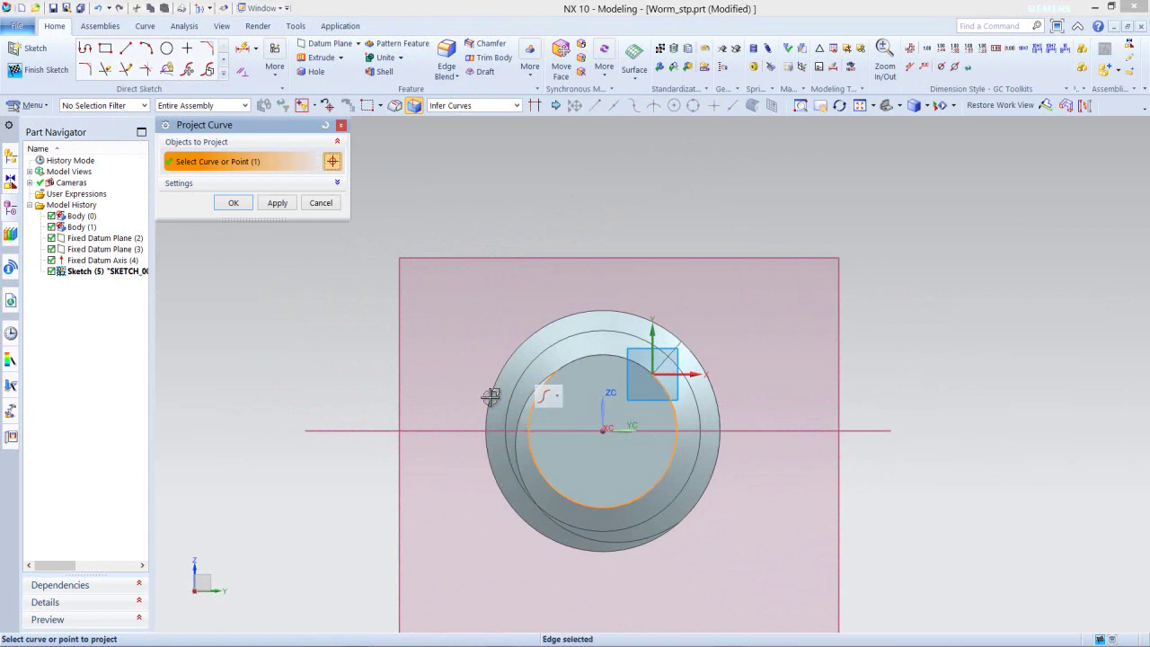
pyautogui.click(233, 202)
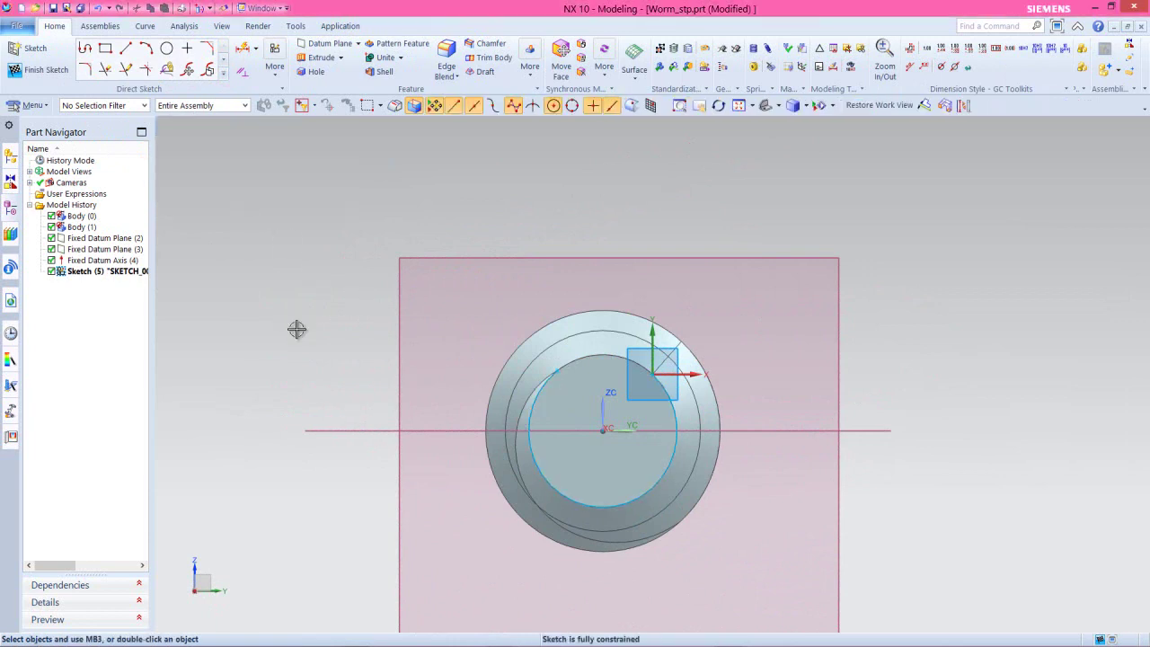
# - Sketch a horizontal line about 1.45 long from the projected arc's center outward along the positive YC direction
pyautogui.click(125, 47)
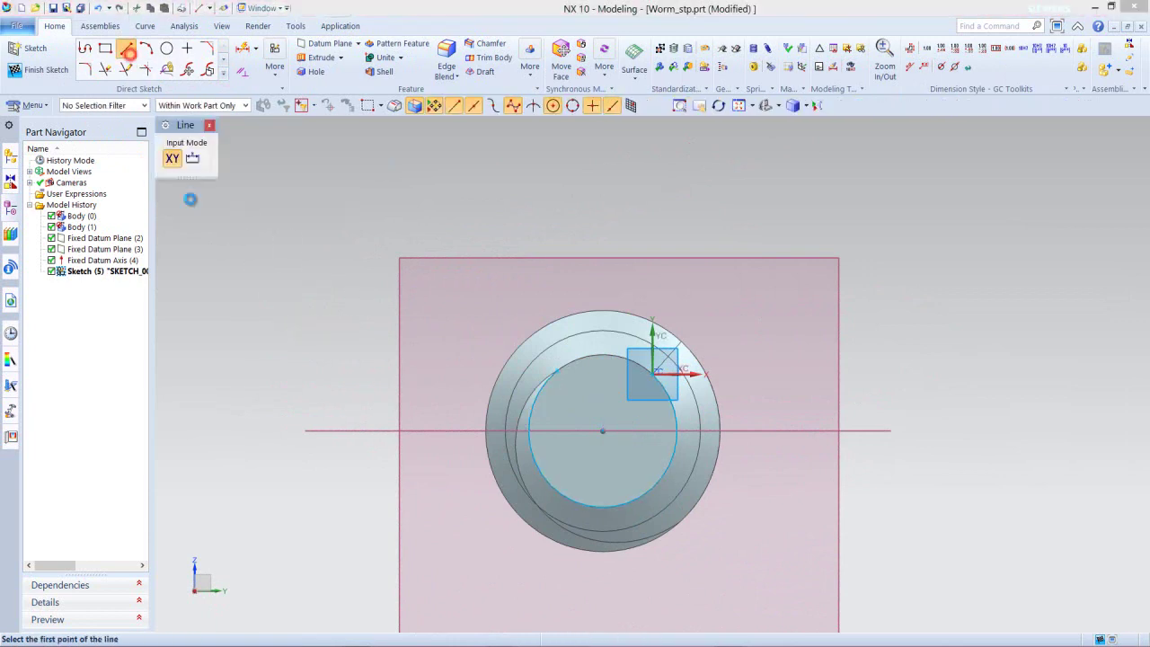
pyautogui.click(603, 430)
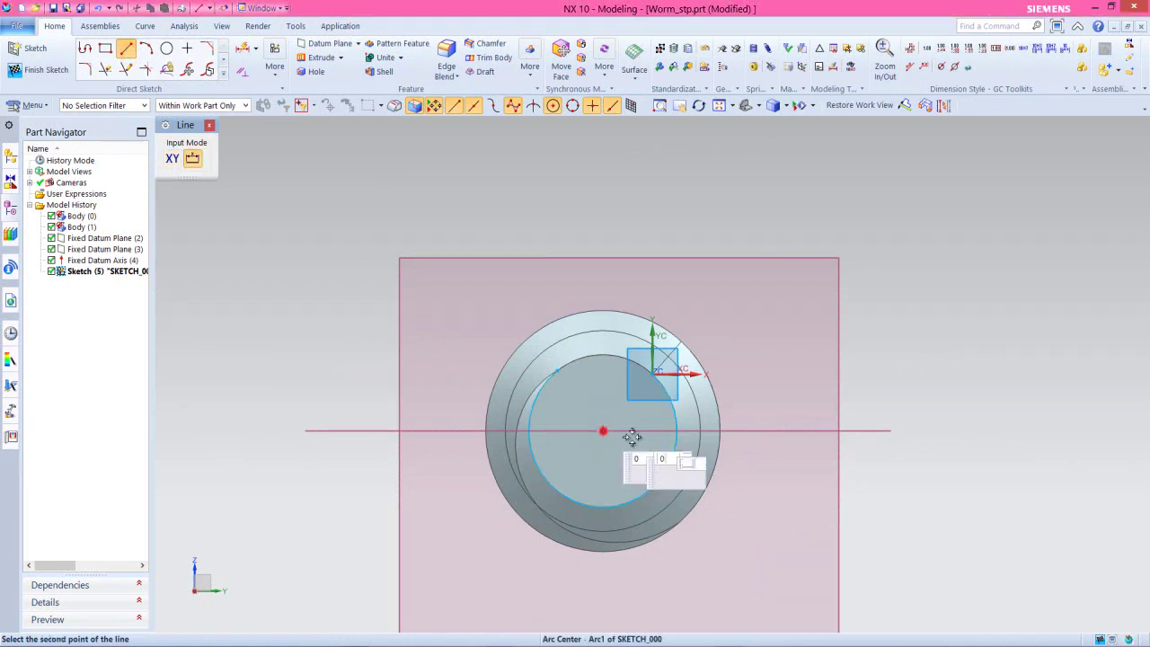
pyautogui.click(772, 429)
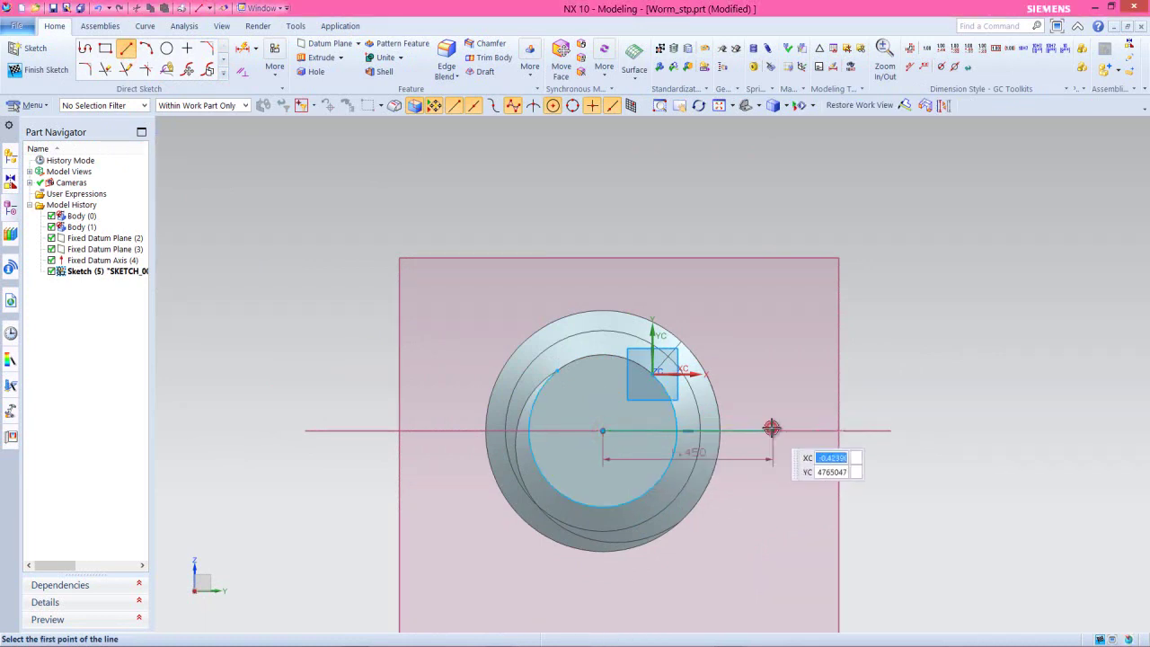
pyautogui.press('Escape')
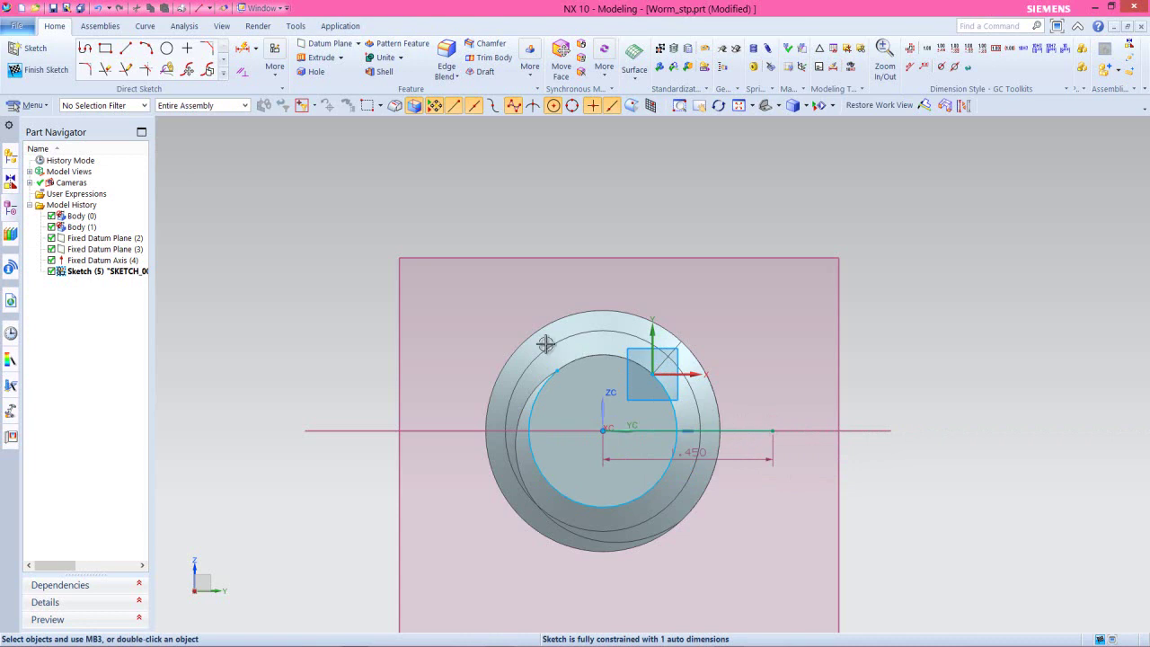
# - Trim the horizontal line back to the projected arc with Quick Trim, and delete the projected arc from the sketch
pyautogui.click(106, 72)
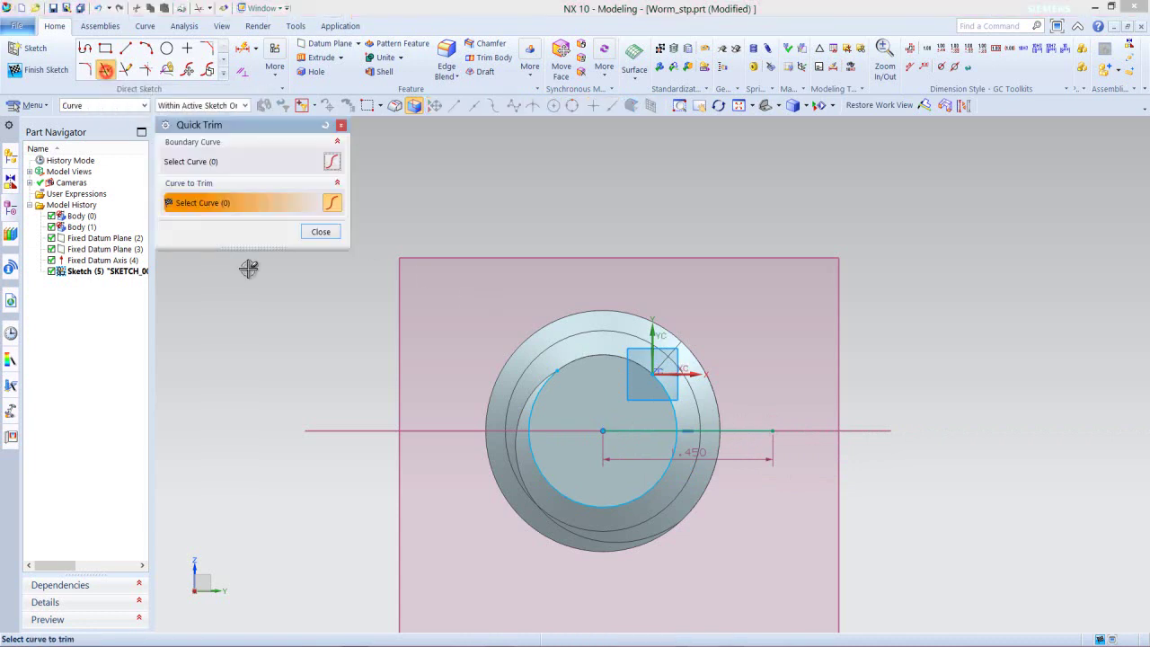
pyautogui.click(737, 431)
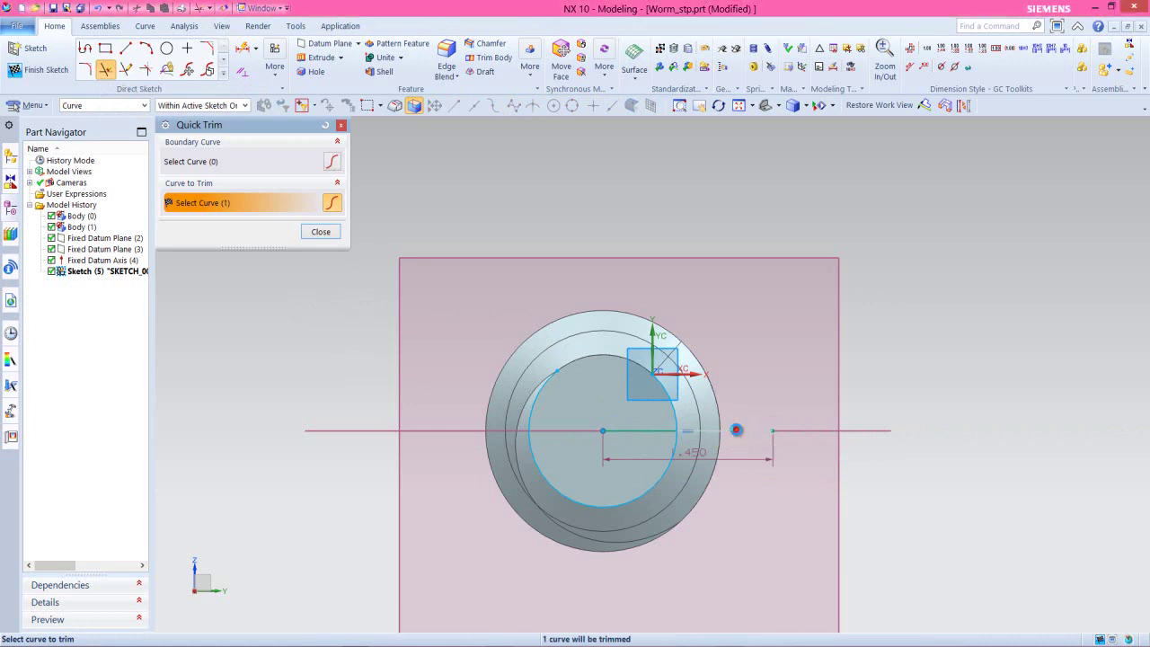
pyautogui.click(321, 232)
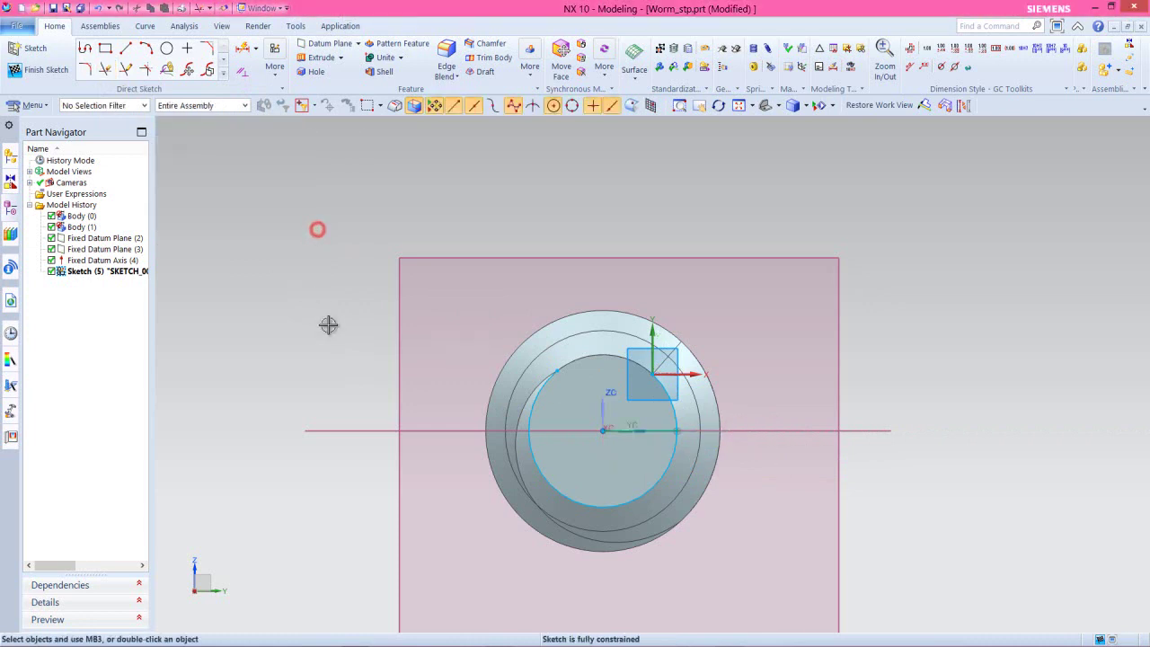
pyautogui.click(532, 400)
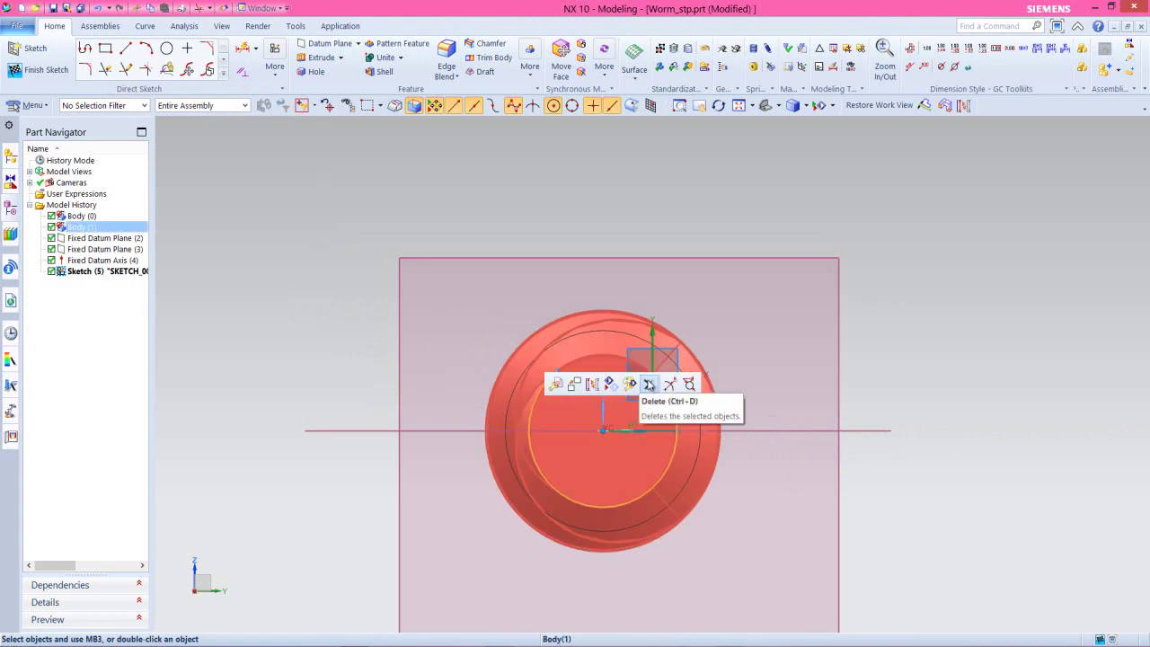
pyautogui.click(649, 384)
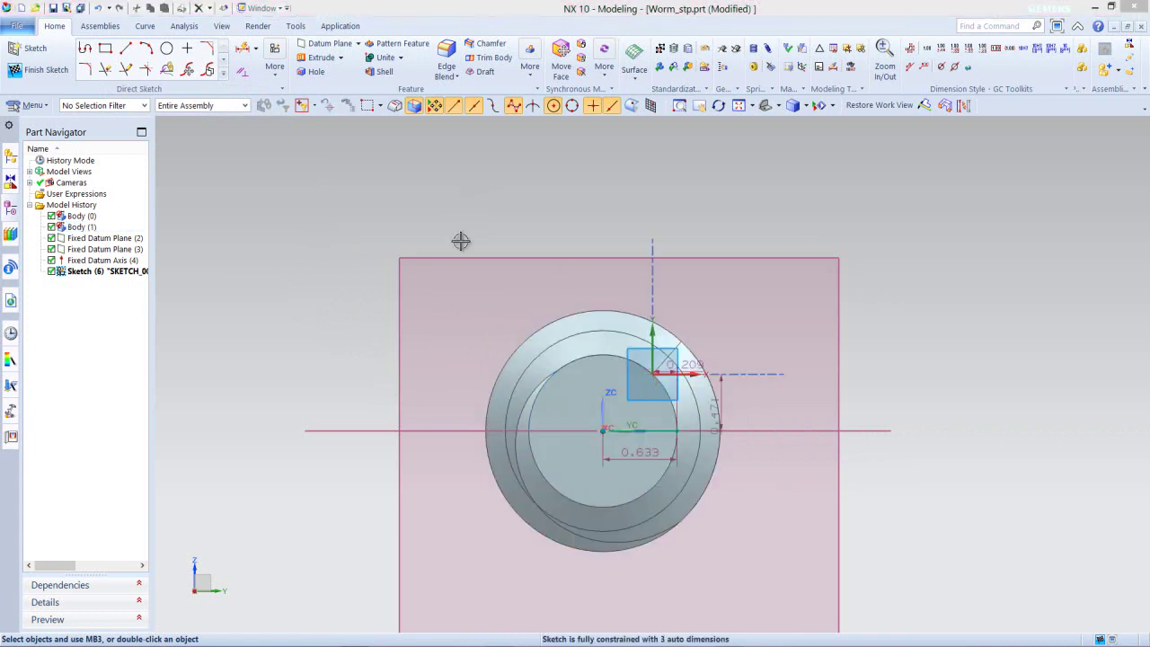
# - Set the sketch line's display color to Red and turn on Display Object Color for the sketch
pyautogui.click(663, 431)
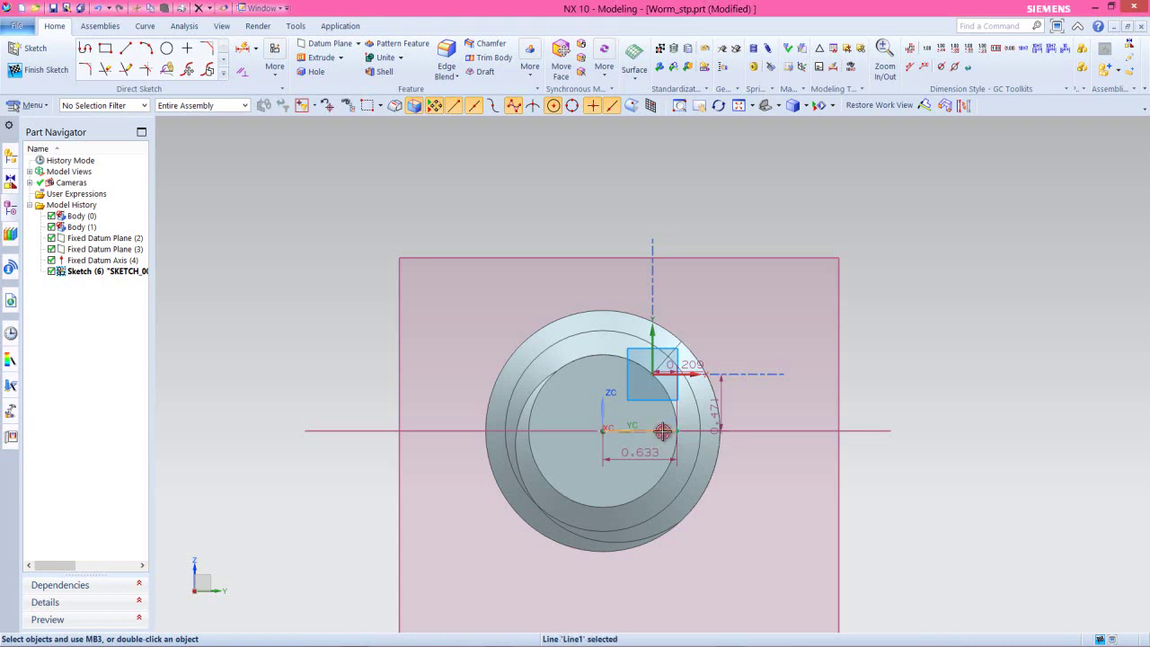
pyautogui.click(759, 392)
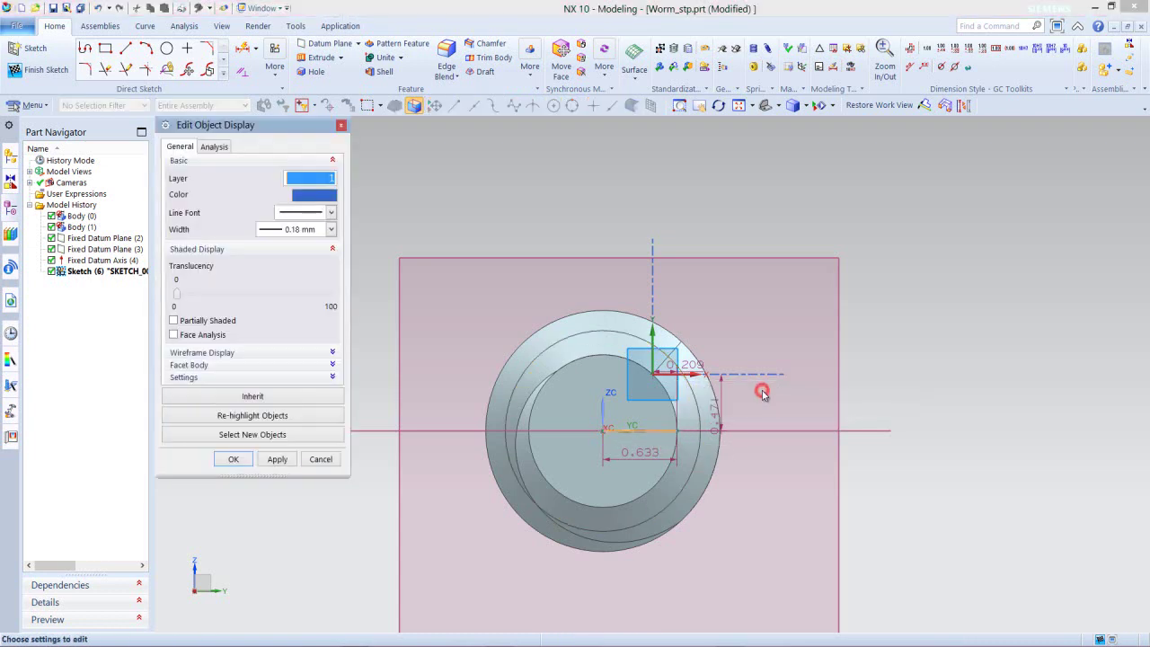
pyautogui.click(328, 196)
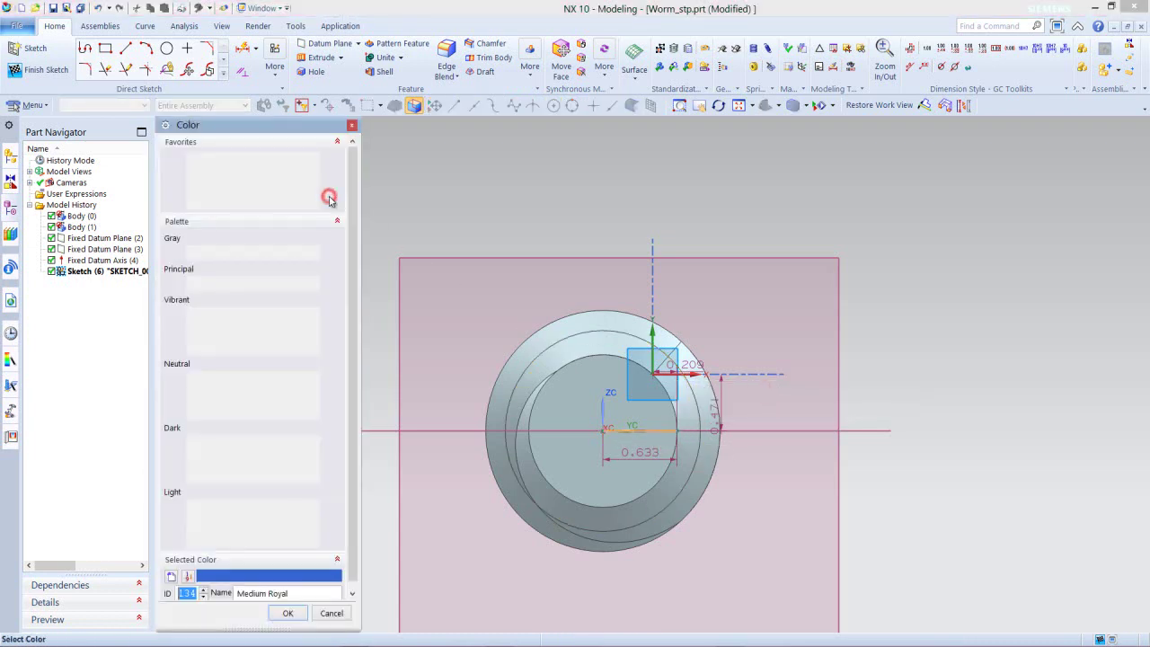
pyautogui.click(204, 284)
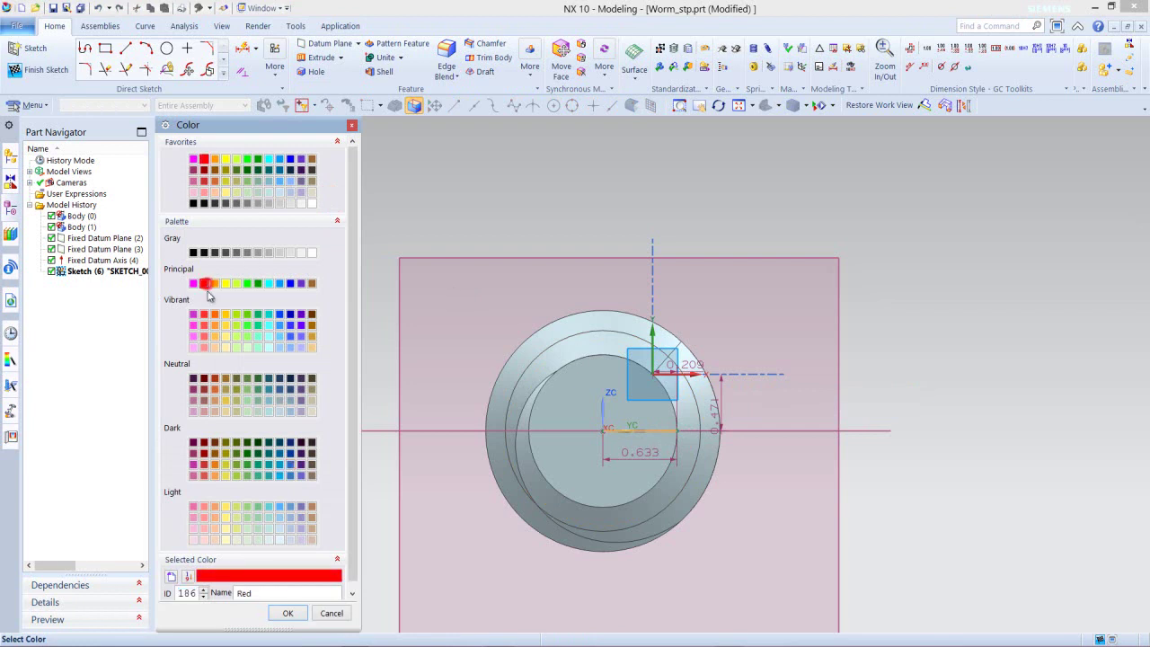
pyautogui.click(287, 614)
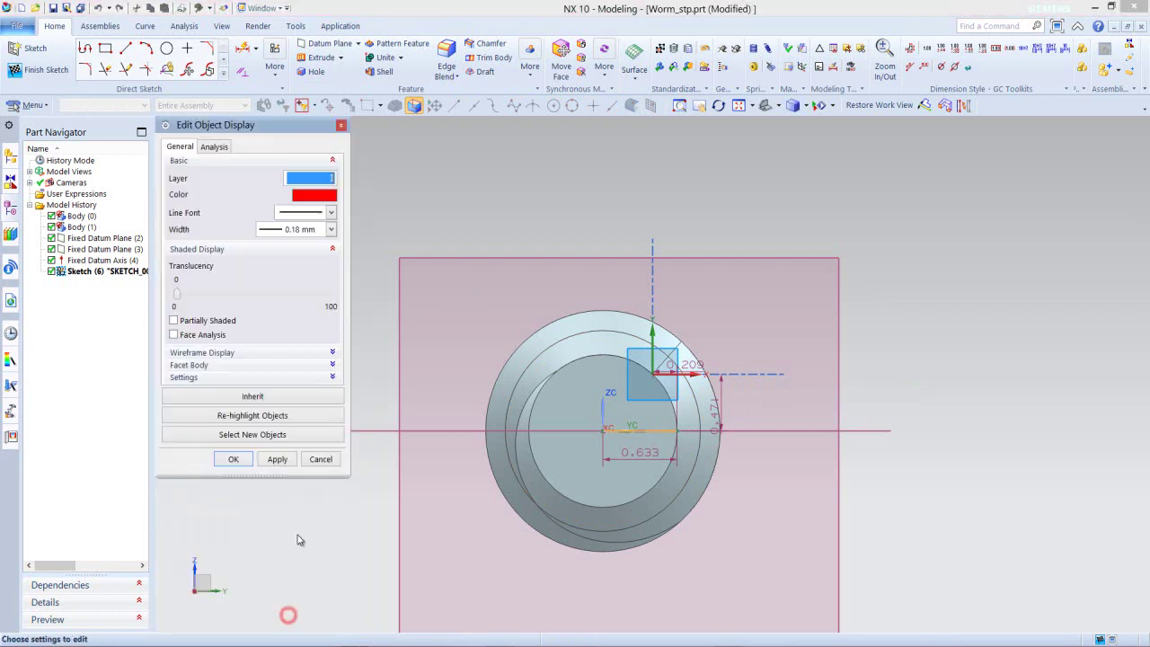
pyautogui.click(233, 460)
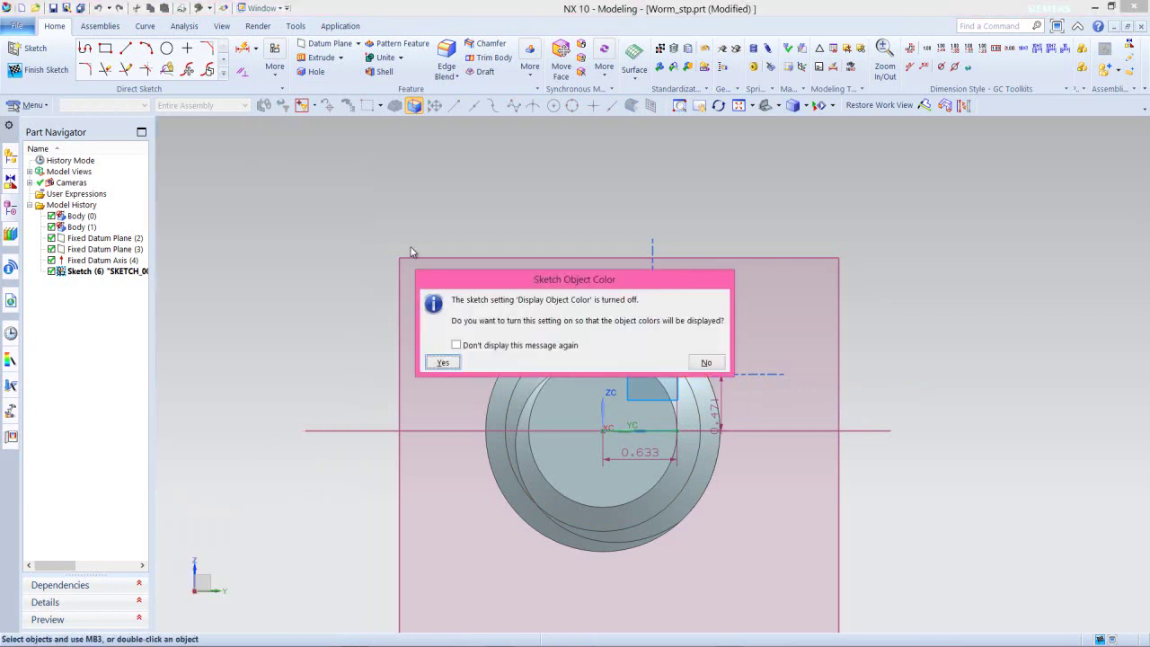
pyautogui.click(442, 367)
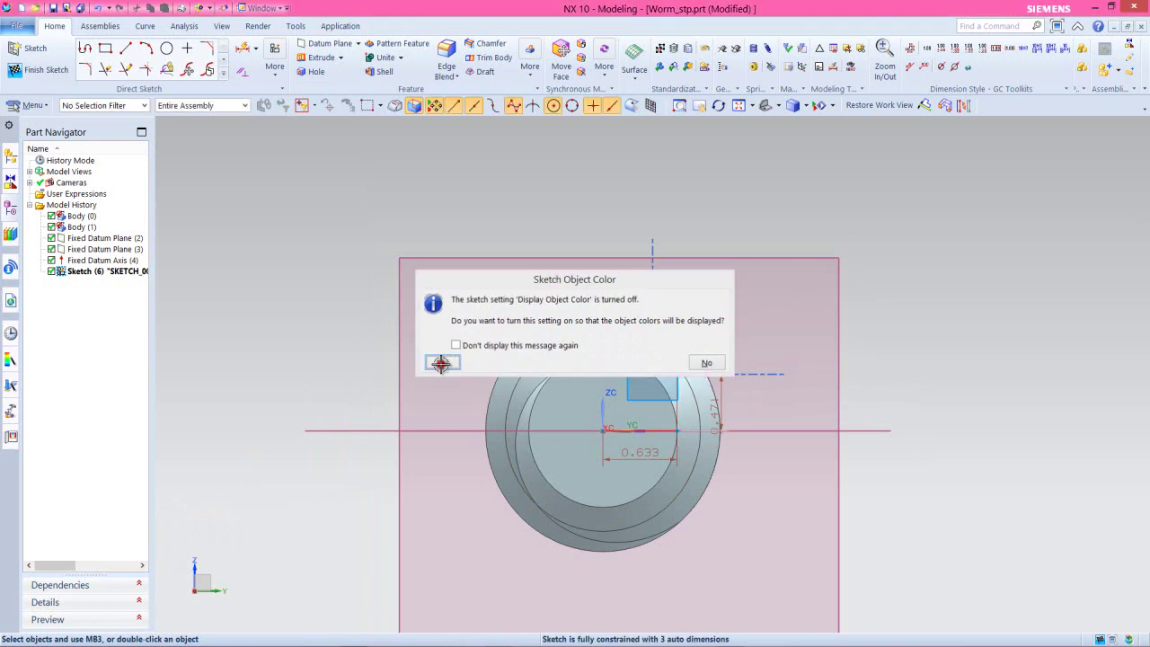
# - Finish the sketch, then save the worm part and close it
pyautogui.rightClick(520, 216)
pyautogui.click(566, 223)
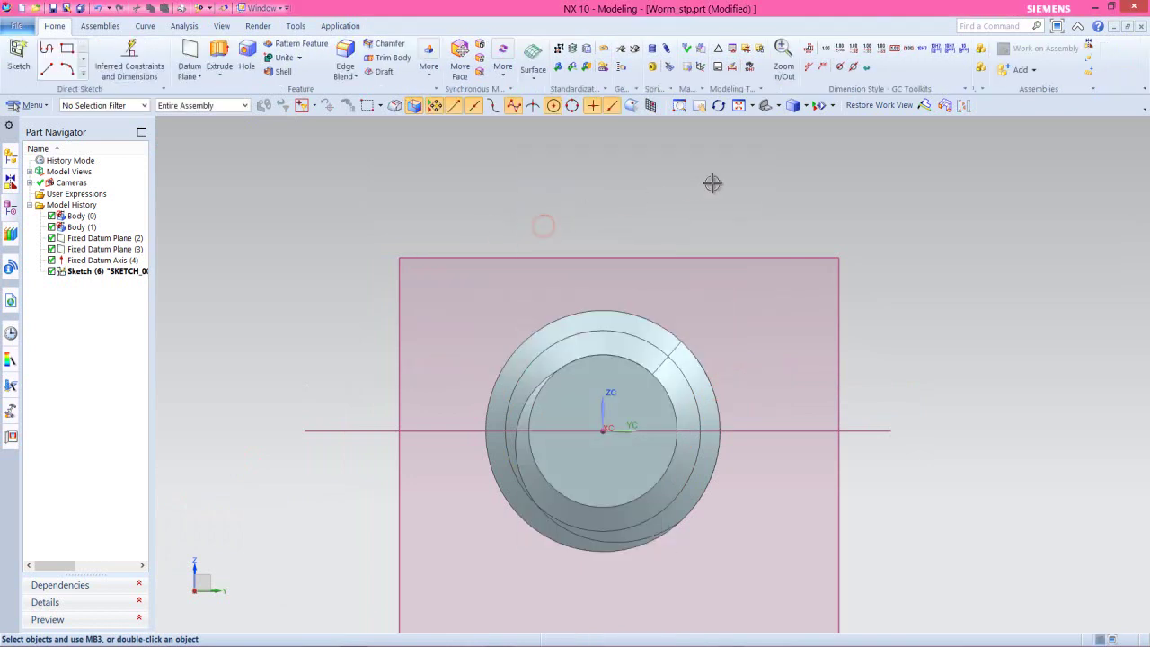
pyautogui.click(777, 105)
pyautogui.click(806, 127)
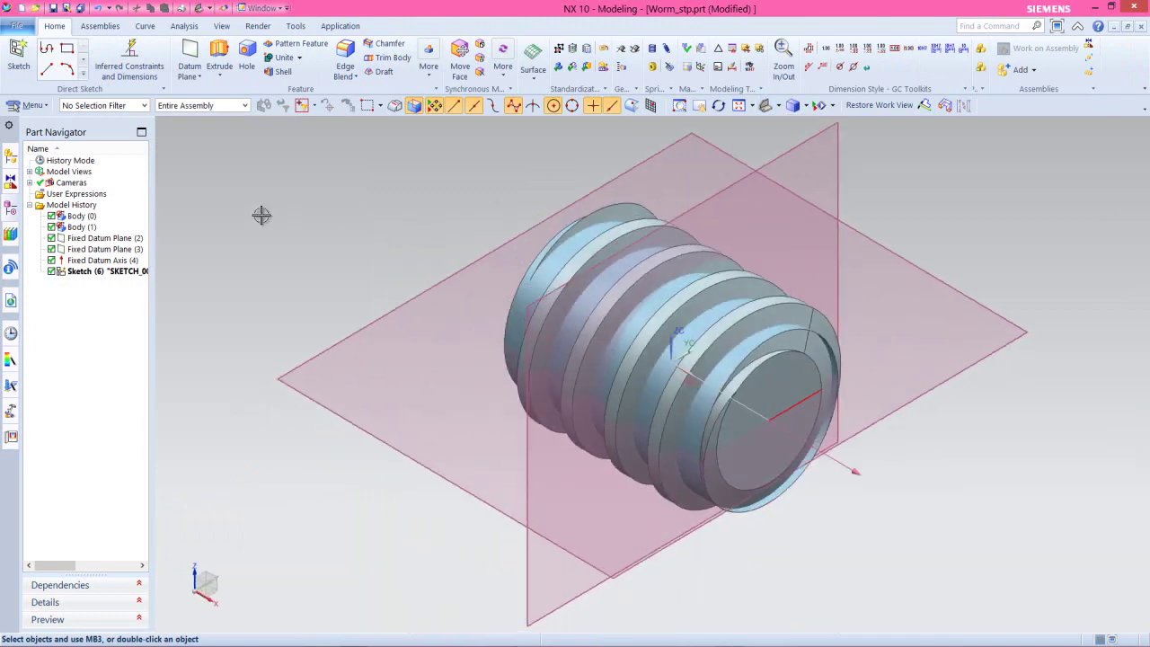
pyautogui.click(54, 8)
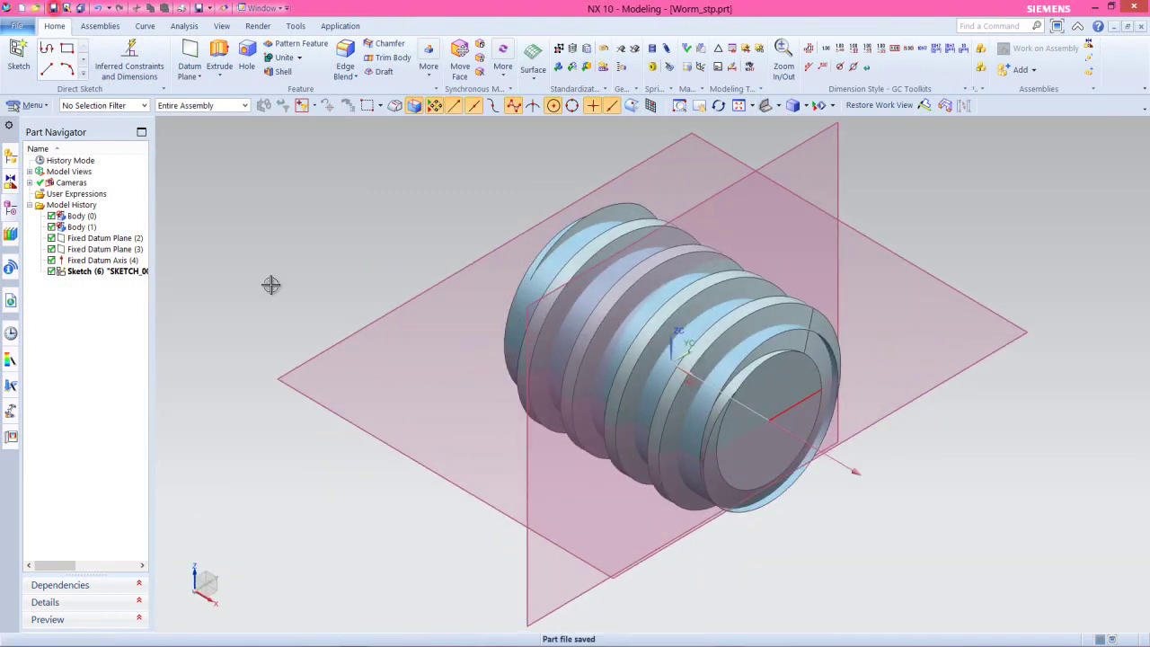
pyautogui.click(1140, 27)
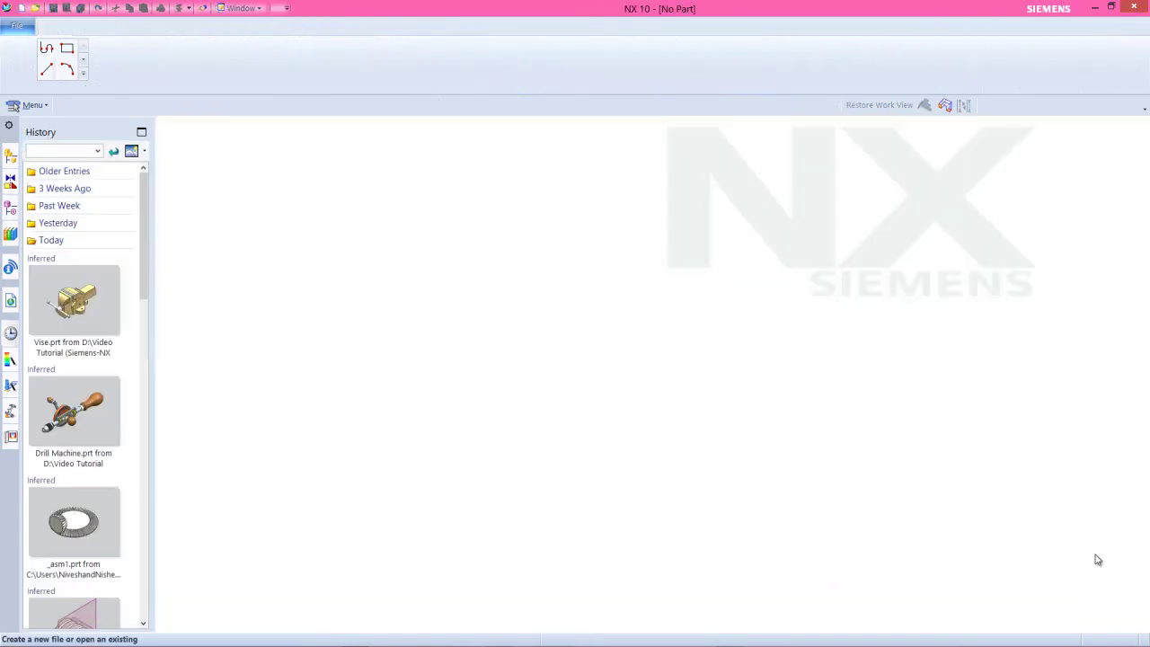
pyautogui.click(1105, 588)
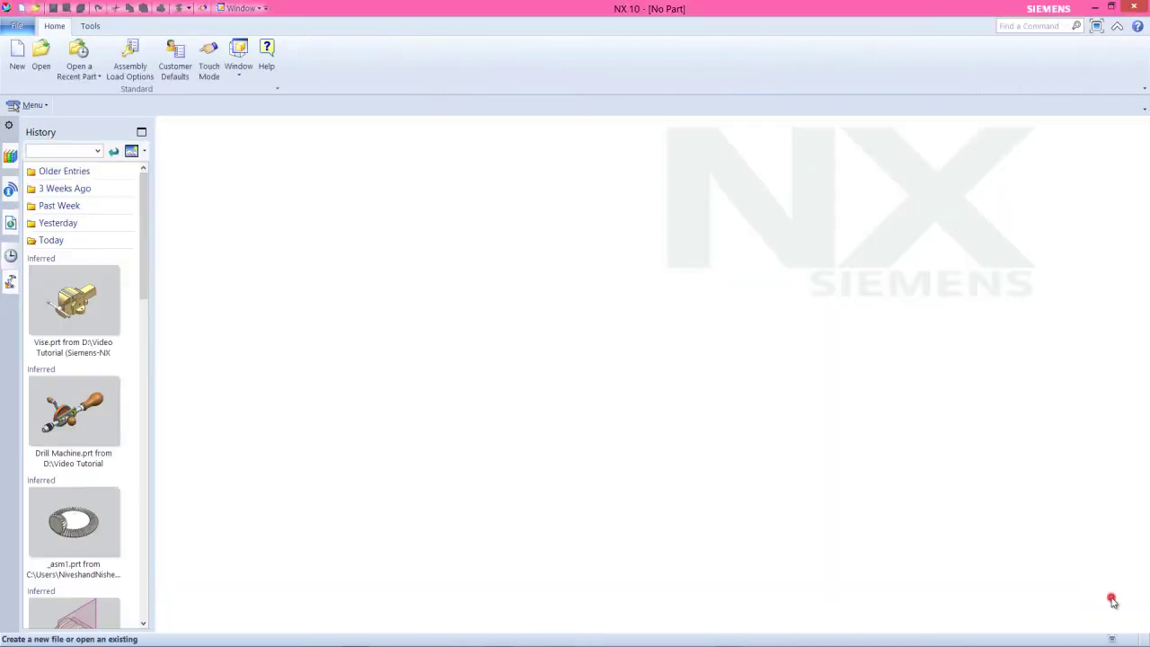
# - Create a new part named Base file.prt from the Model template in inches
pyautogui.click(18, 56)
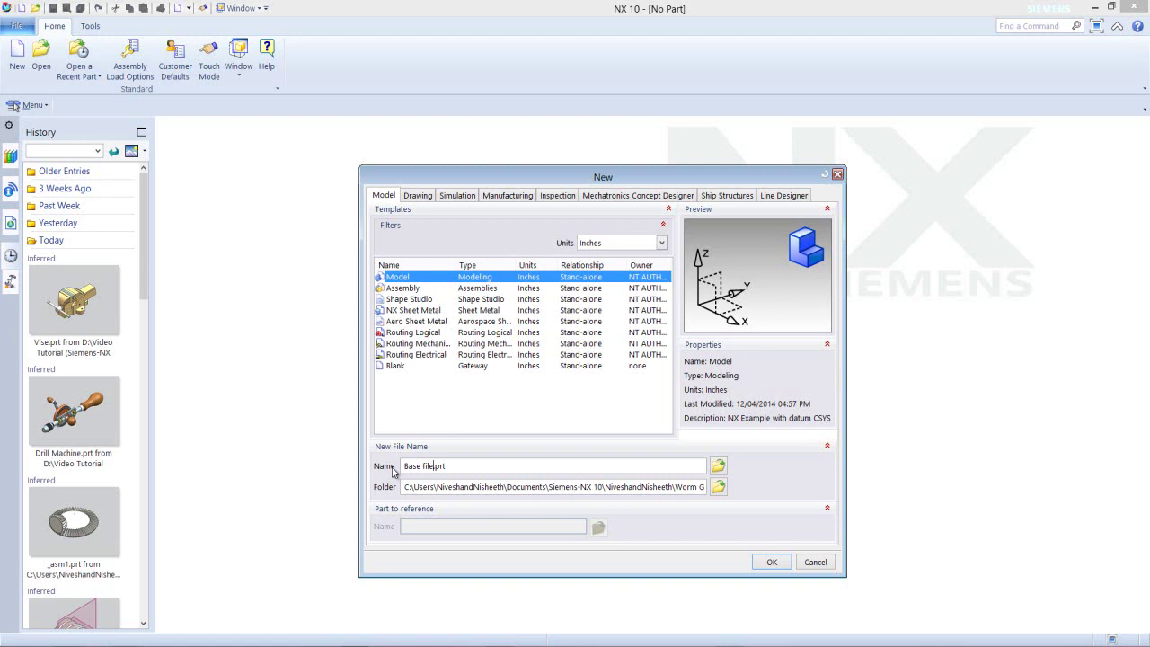
pyautogui.click(762, 561)
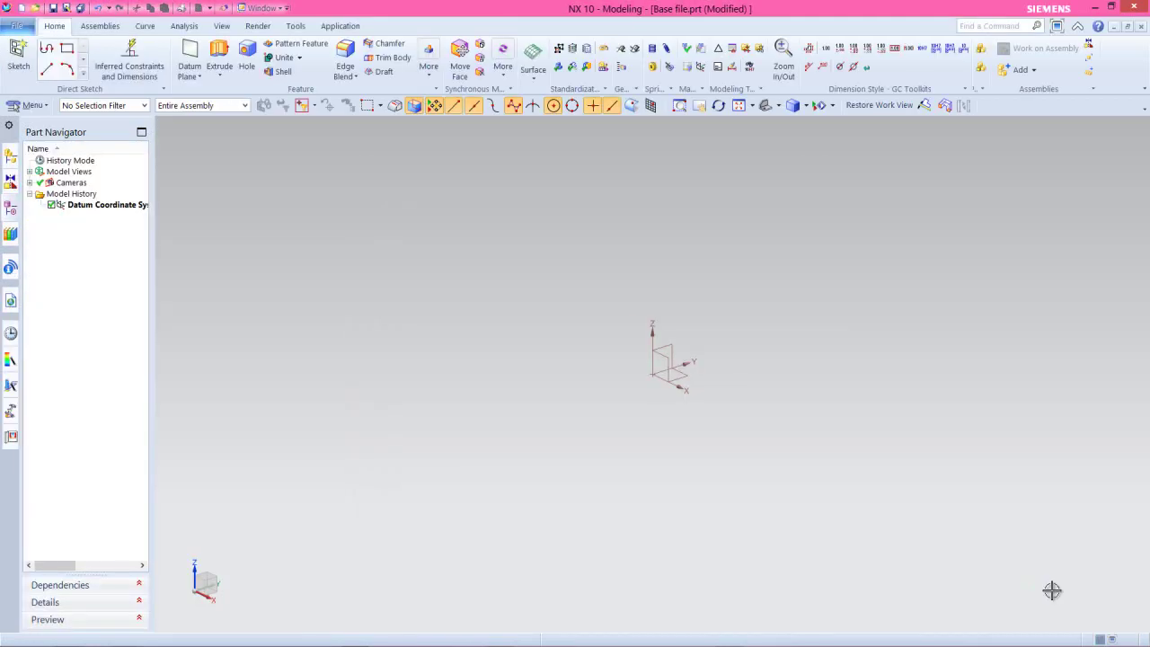
pyautogui.rightClick(1052, 590)
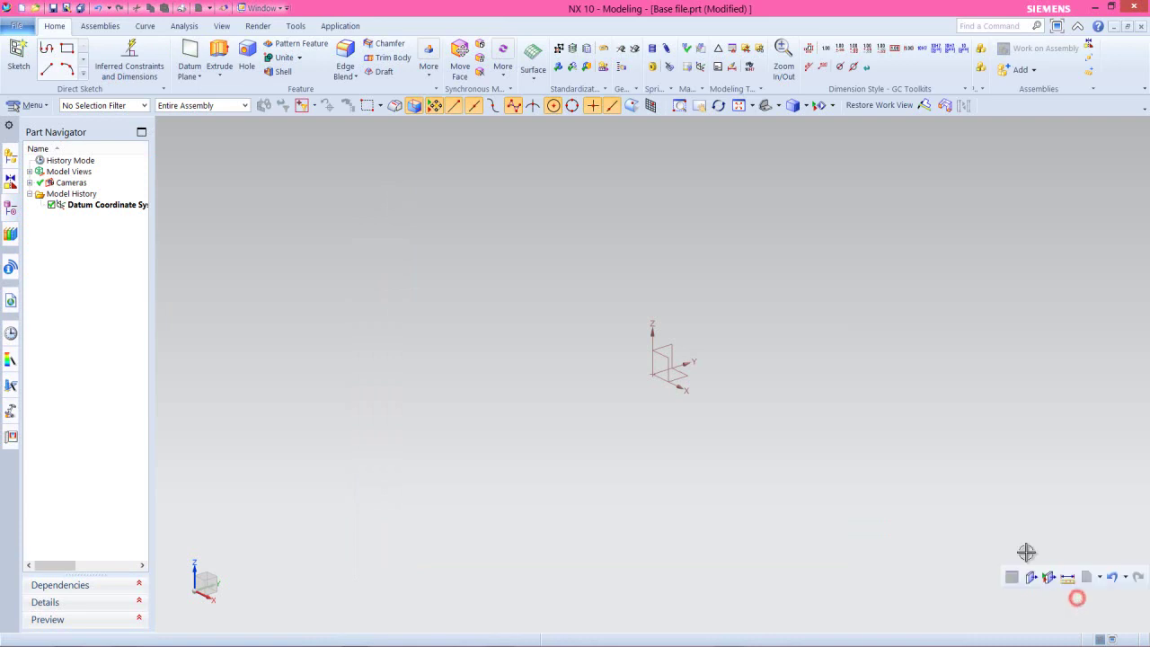
pyautogui.click(779, 105)
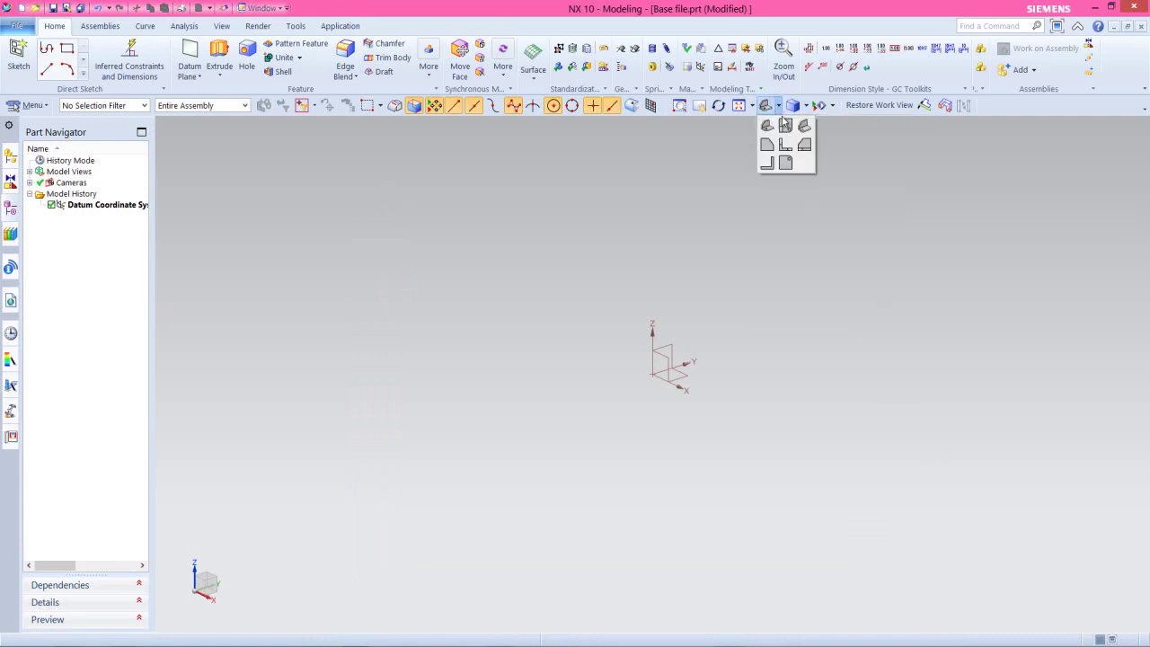
pyautogui.click(803, 128)
pyautogui.rightClick(468, 318)
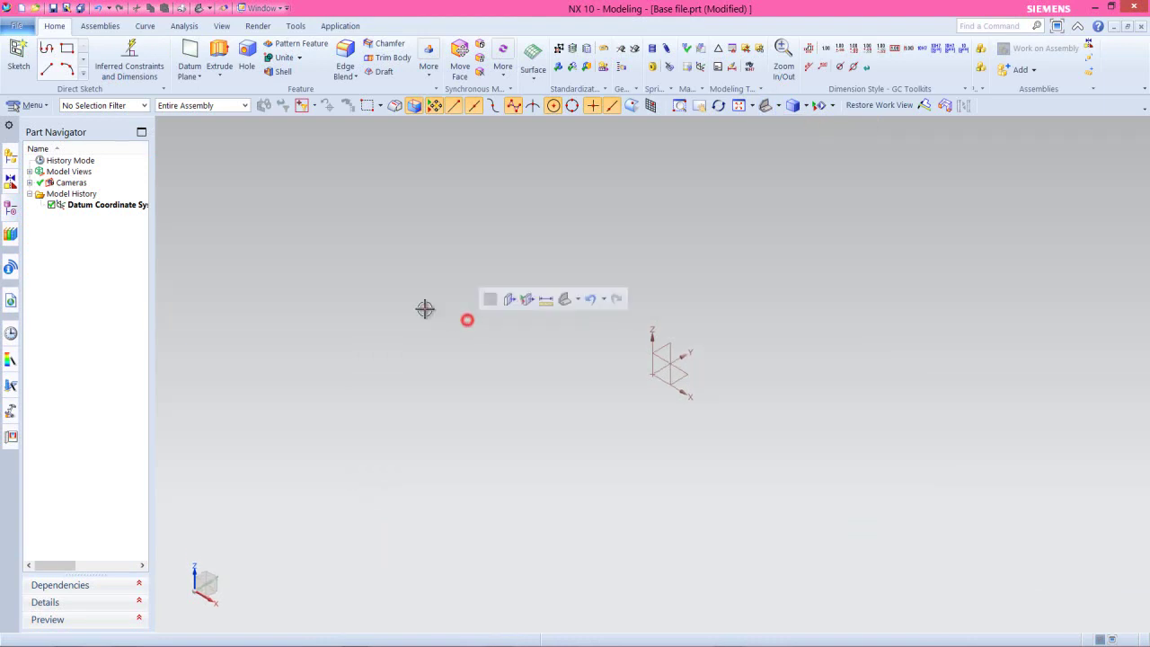
# - Create a point at the absolute origin (0, 0, 0) of the base part
pyautogui.click(200, 77)
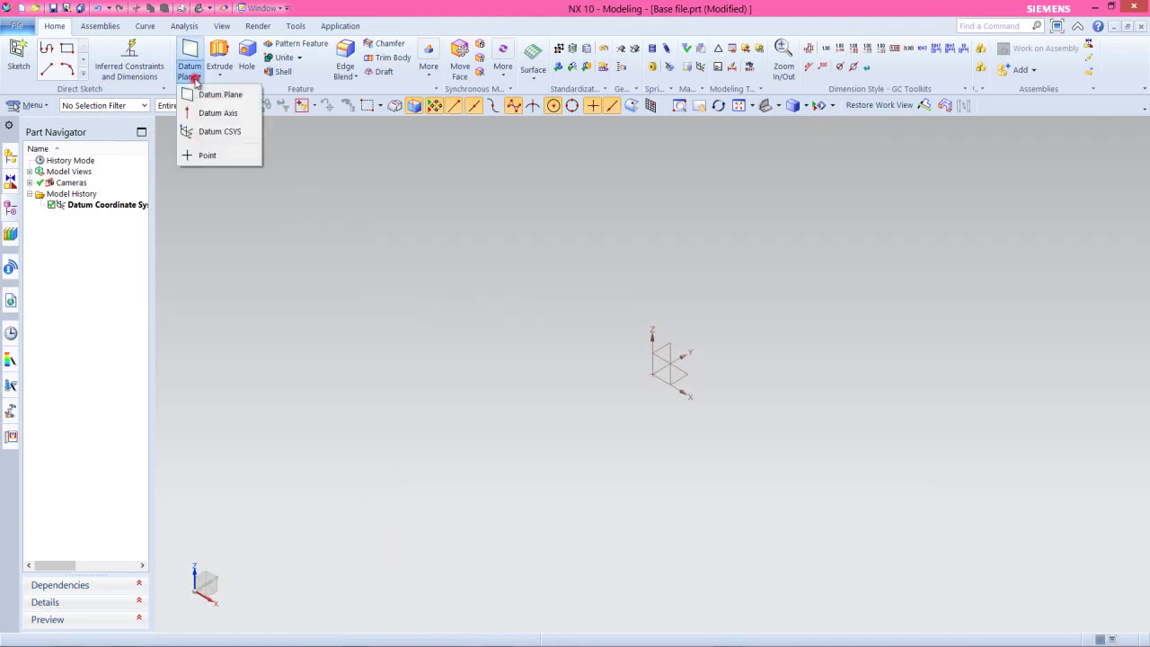
pyautogui.click(221, 154)
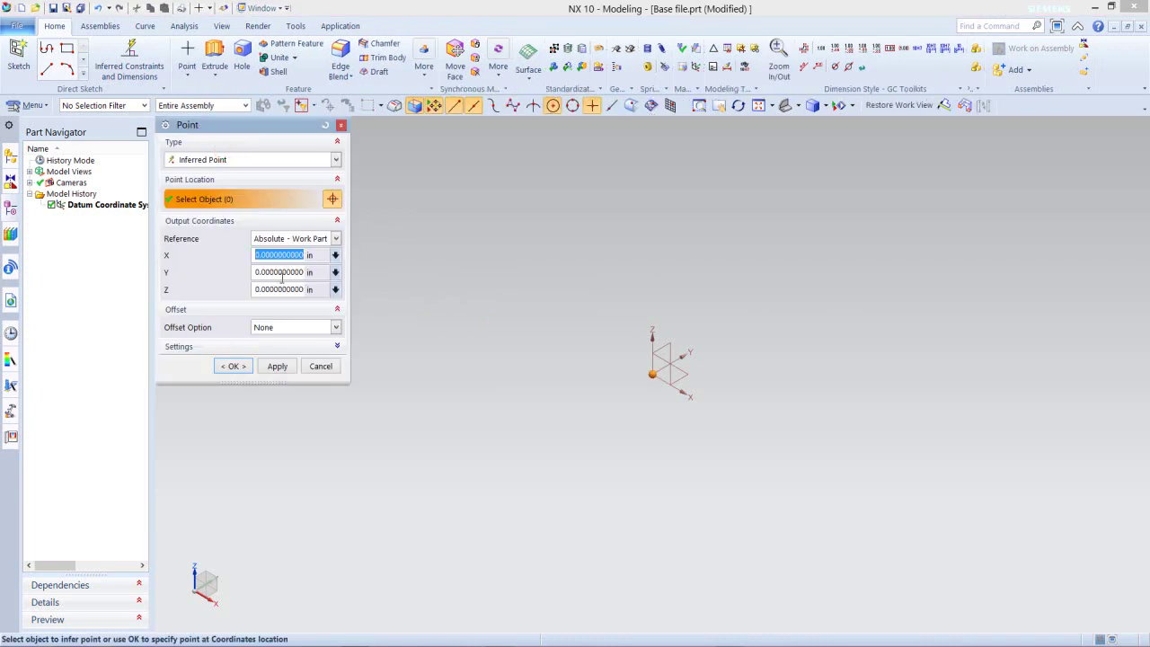
pyautogui.click(232, 367)
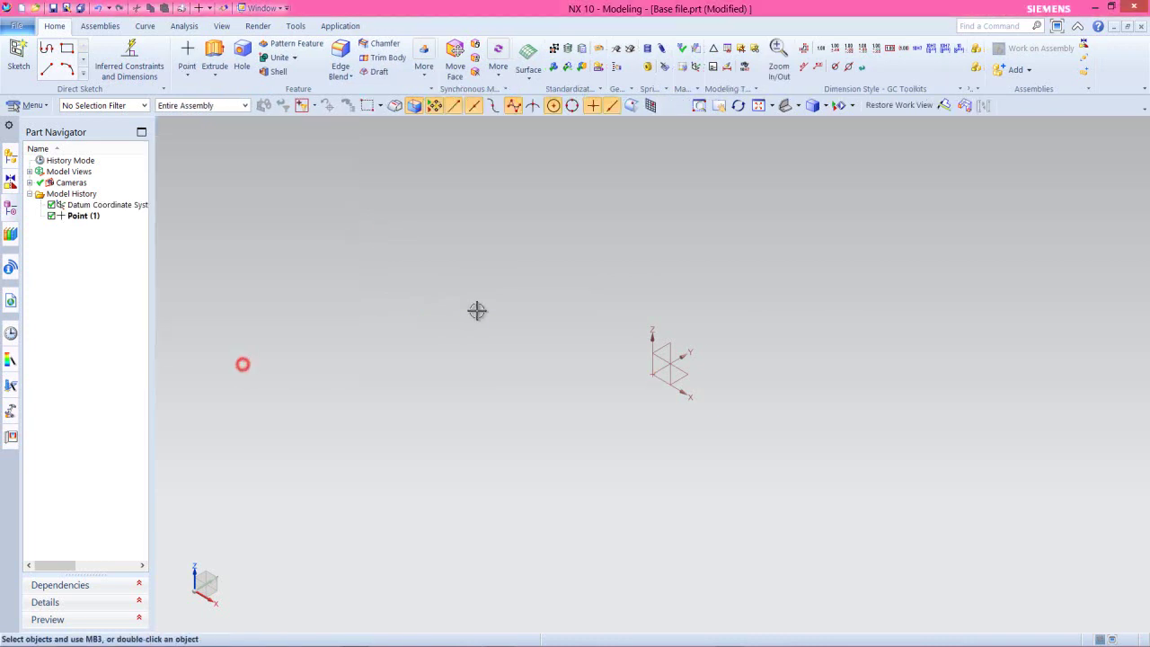
# - Create a datum axis along the ZC-axis
pyautogui.click(187, 77)
pyautogui.click(214, 112)
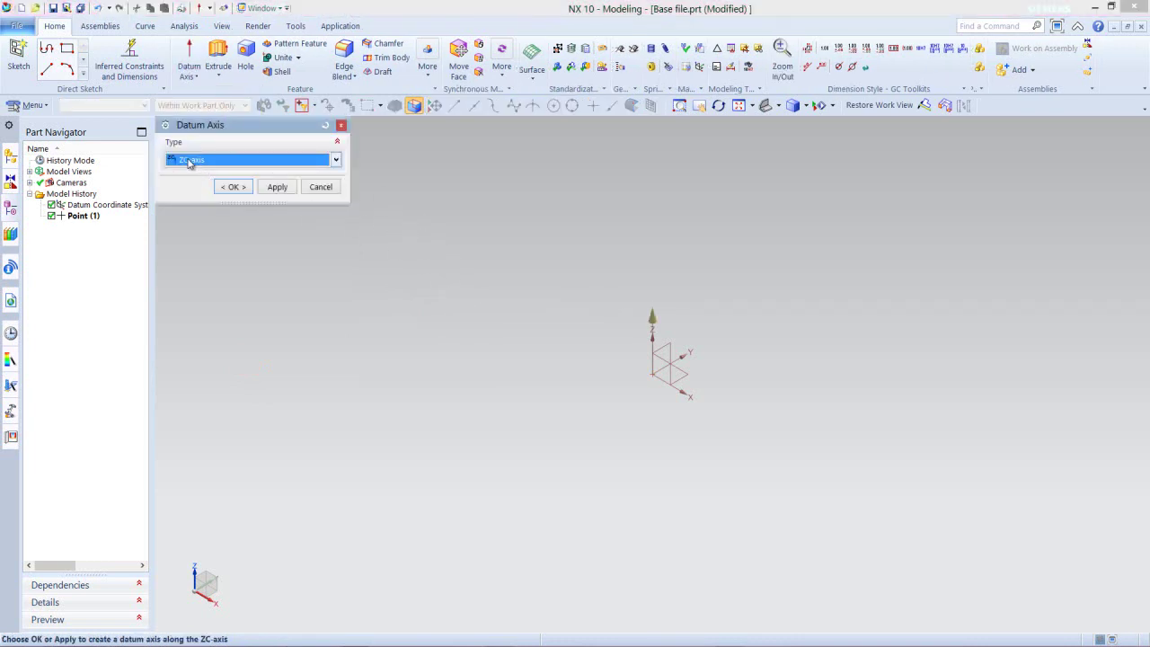
pyautogui.click(238, 188)
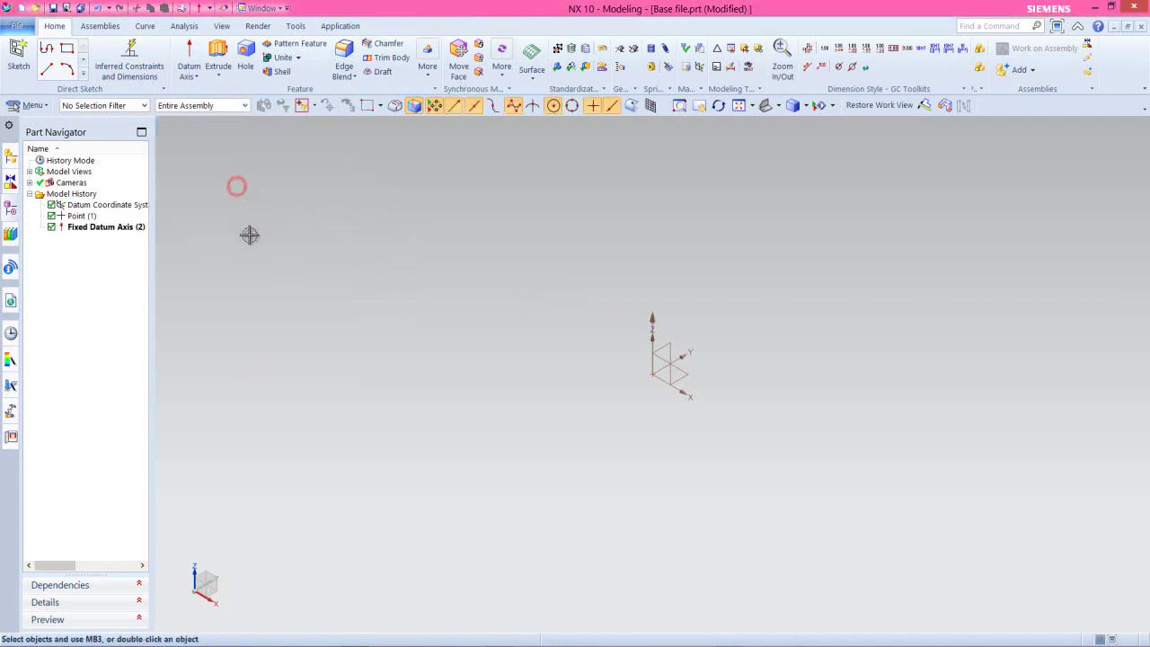
# - Edit the fixed datum axis and lengthen it upward along Z to about three times its length
pyautogui.rightClick(108, 227)
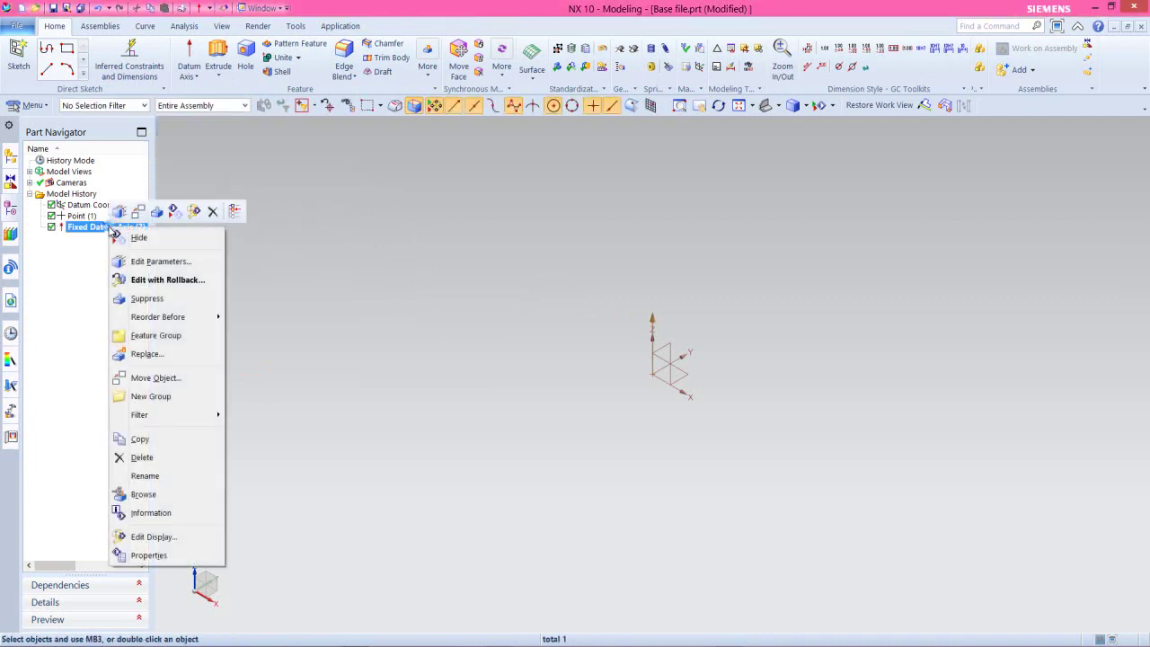
pyautogui.click(157, 260)
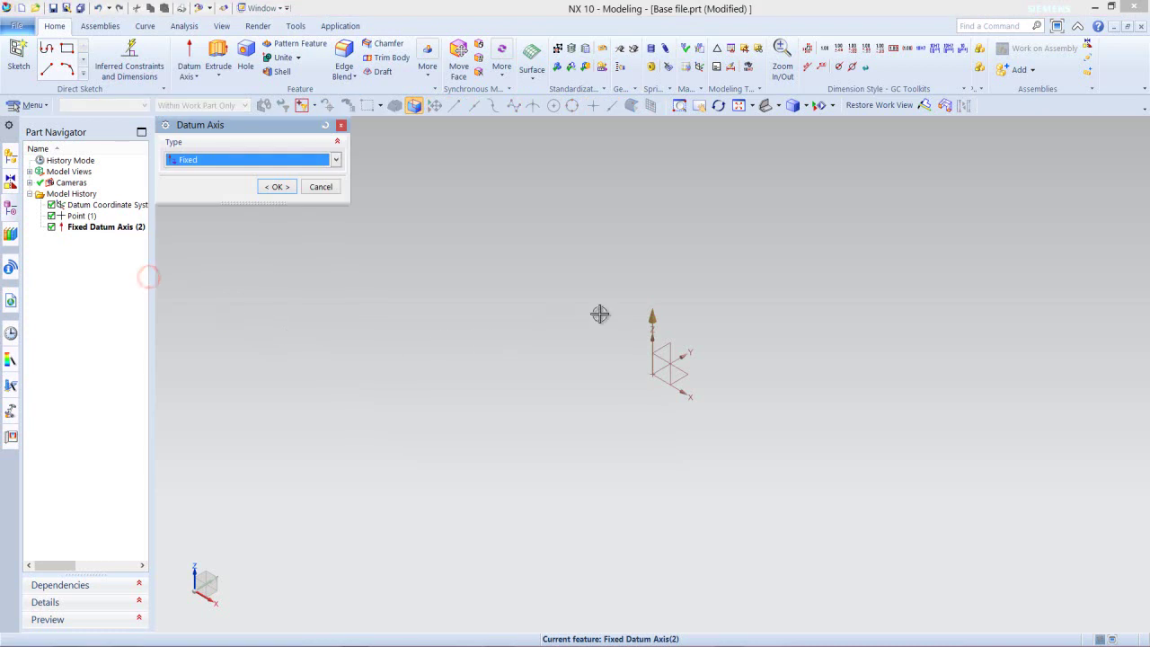
pyautogui.moveTo(653, 301); pyautogui.dragTo(677, 206)
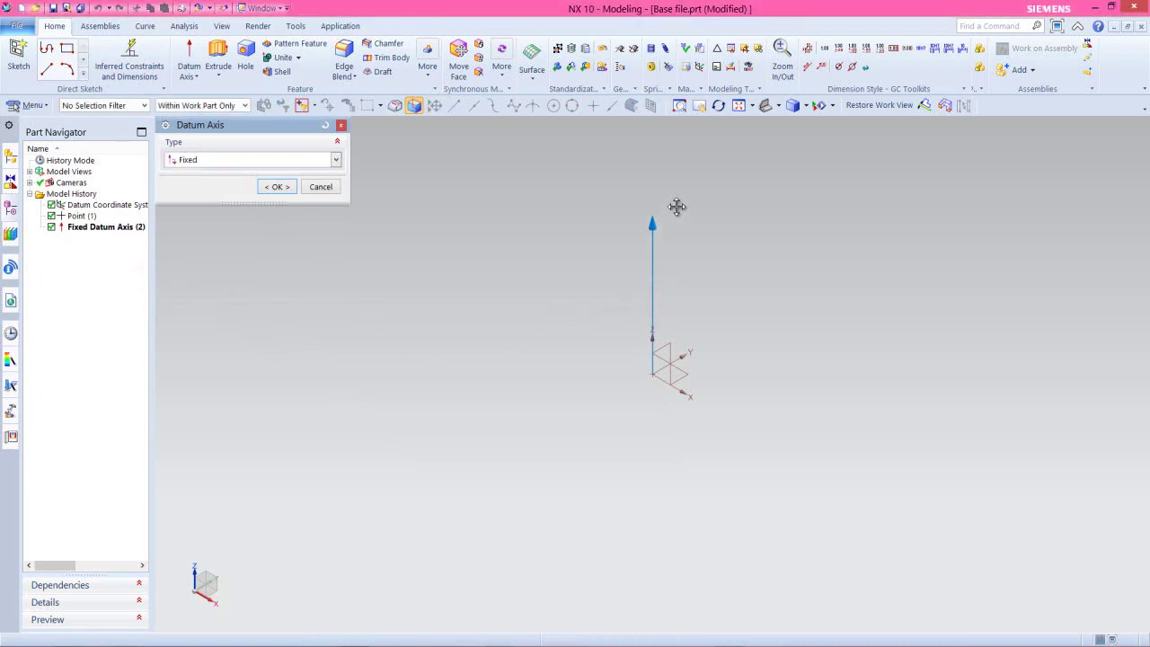
pyautogui.click(274, 187)
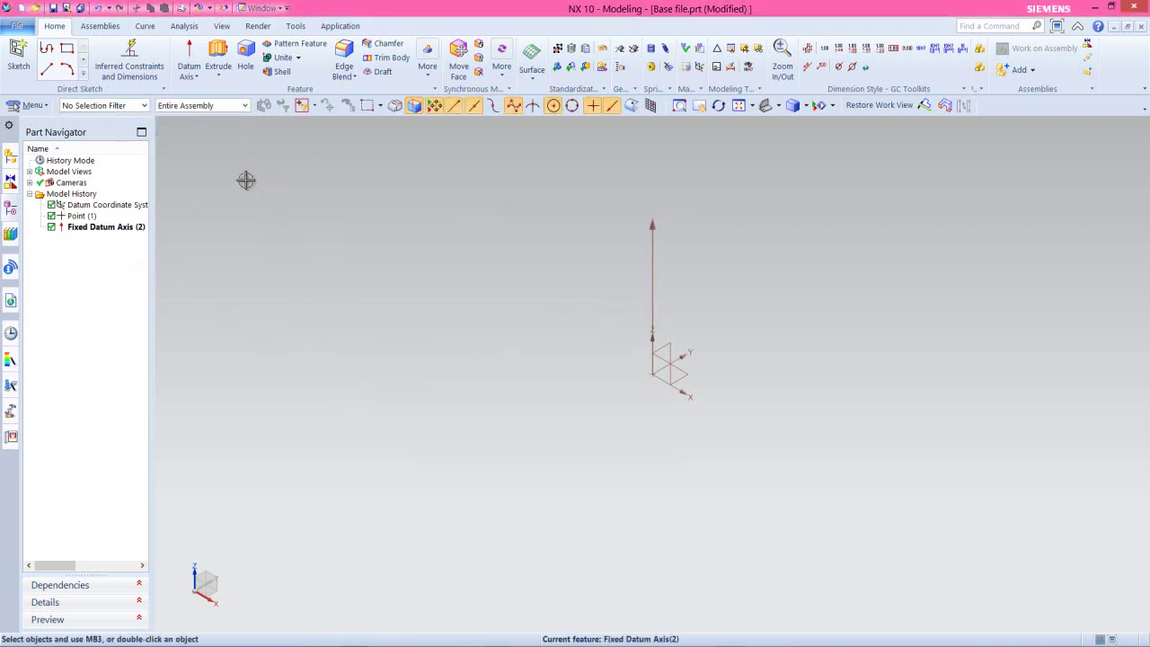
# - Save the base part and close it
pyautogui.click(55, 8)
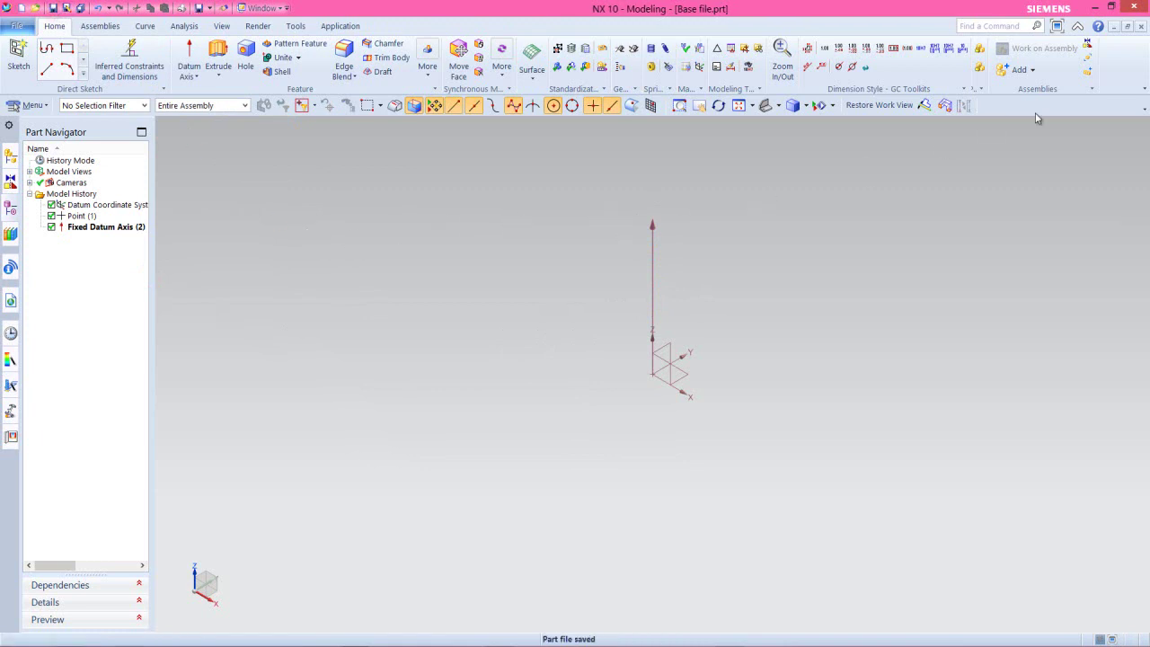
pyautogui.click(1140, 28)
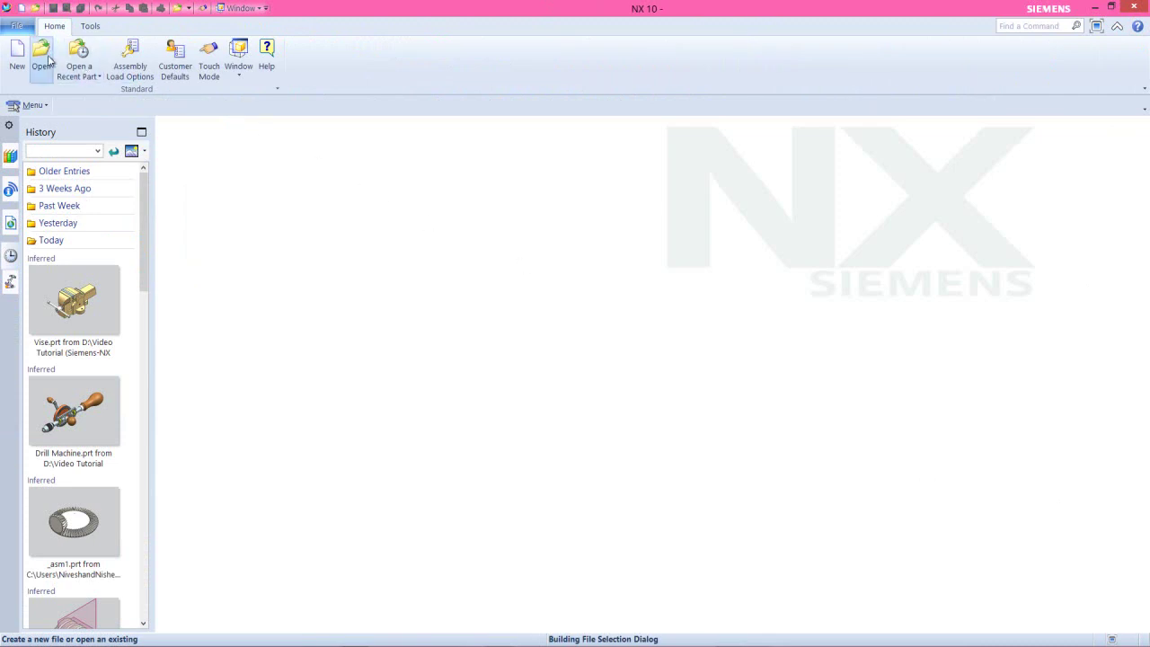
# - Create a new assembly file named Worm Gear.prt from the Assembly template in inches
pyautogui.click(18, 56)
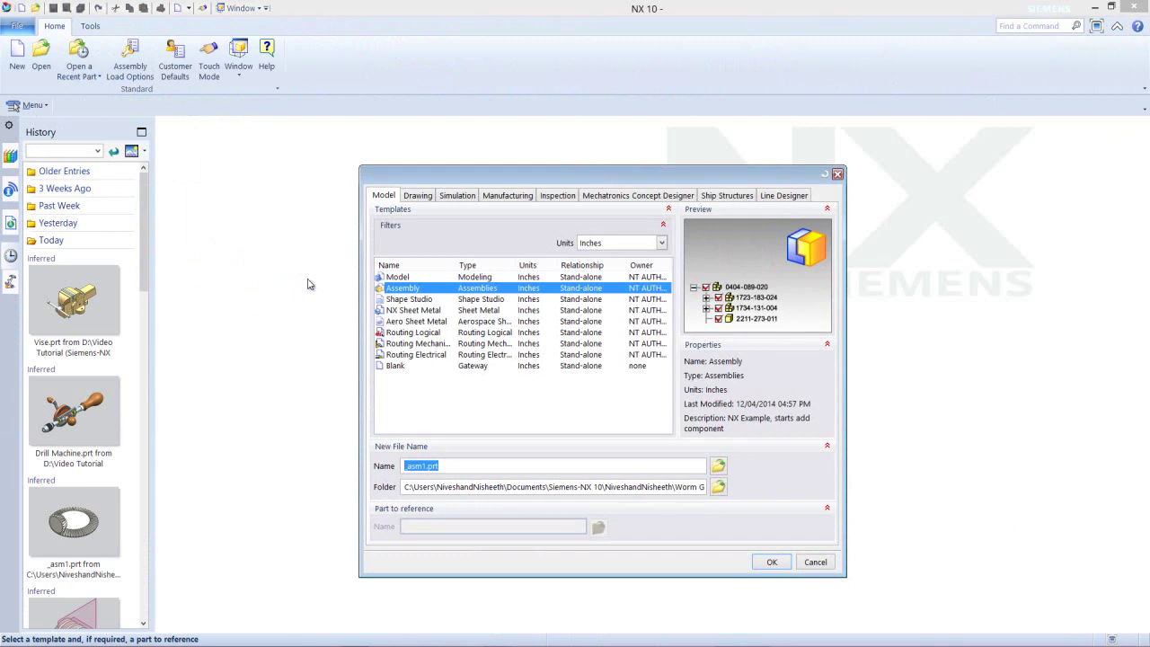
pyautogui.click(406, 466)
pyautogui.click(774, 562)
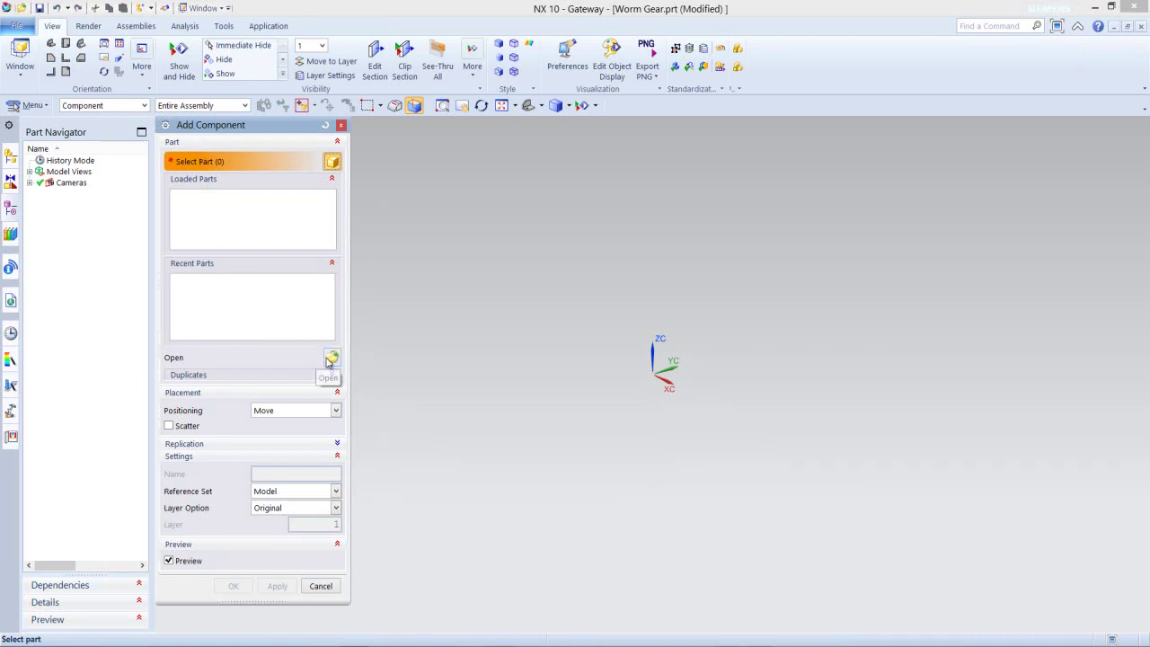
# - Load Base file.prt from the Worm Gear folder as the component to add
pyautogui.click(331, 360)
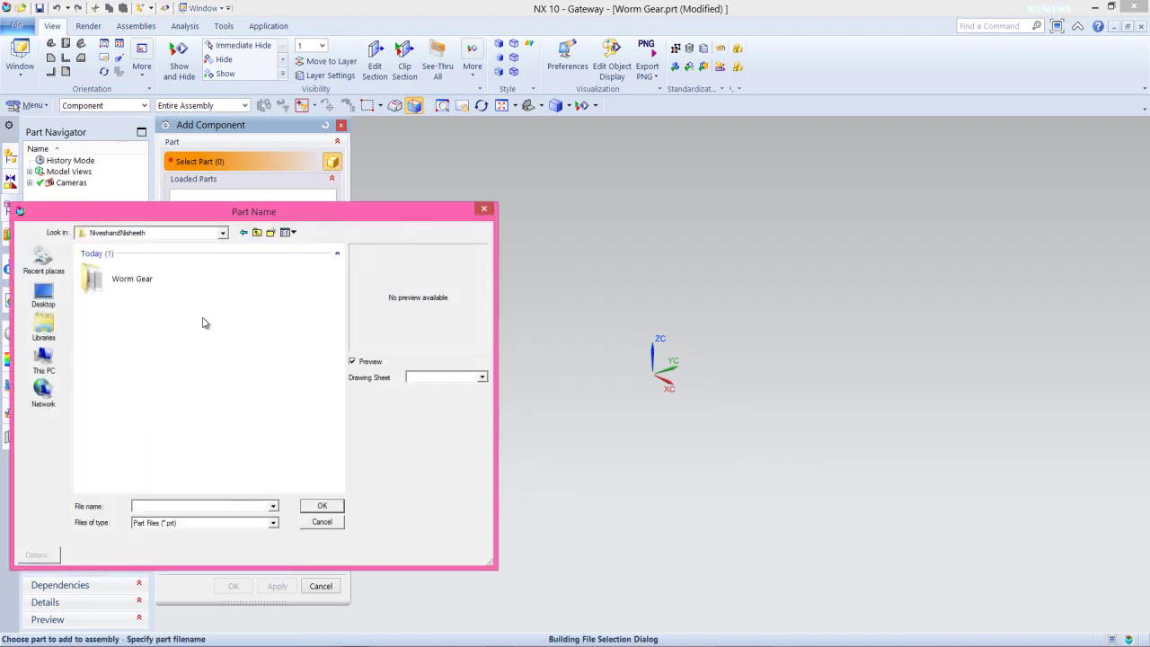
pyautogui.click(115, 283)
pyautogui.doubleClick(115, 282)
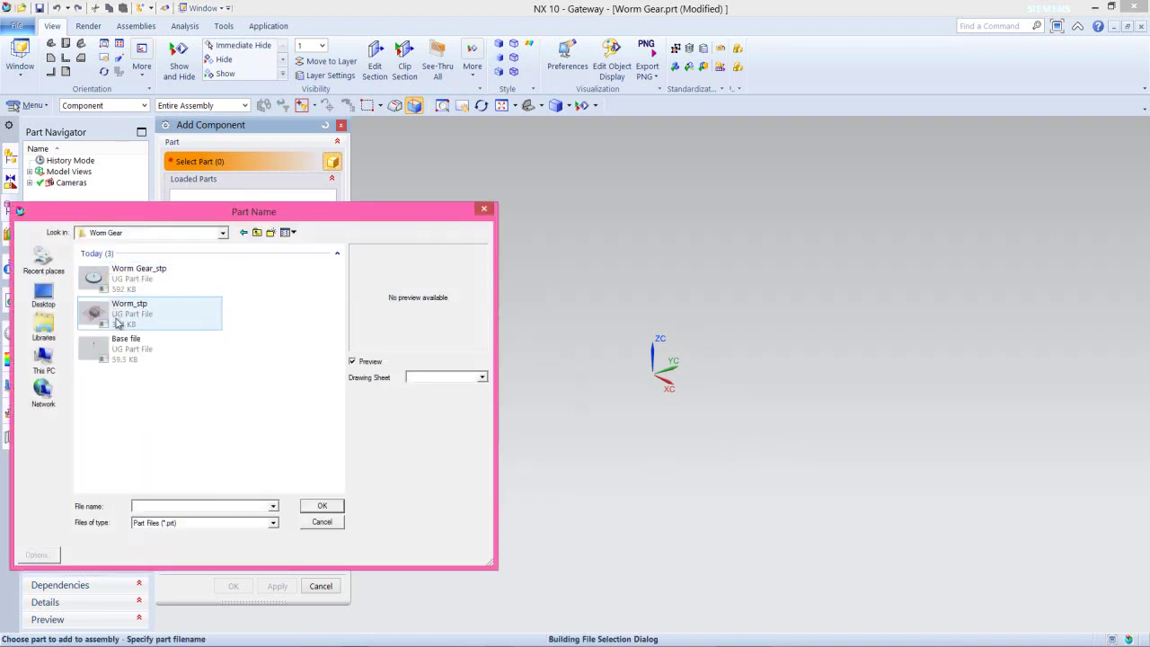
pyautogui.click(149, 350)
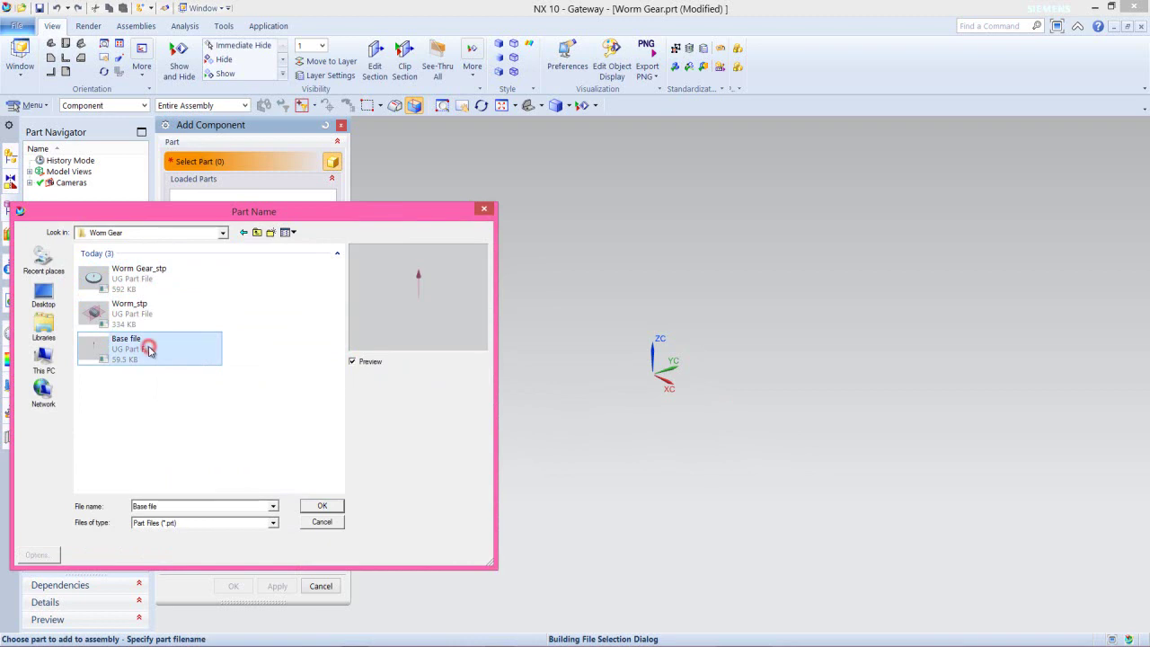
pyautogui.click(318, 506)
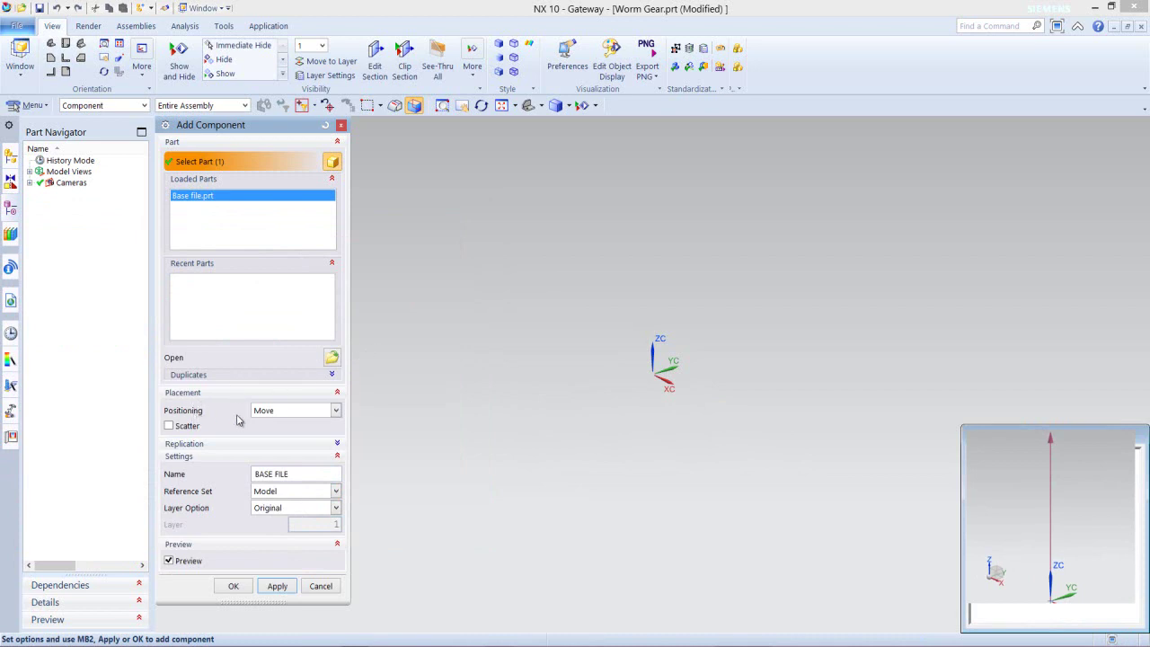
# - Add the base component at the Absolute Origin with the Entire Part reference set
pyautogui.click(335, 410)
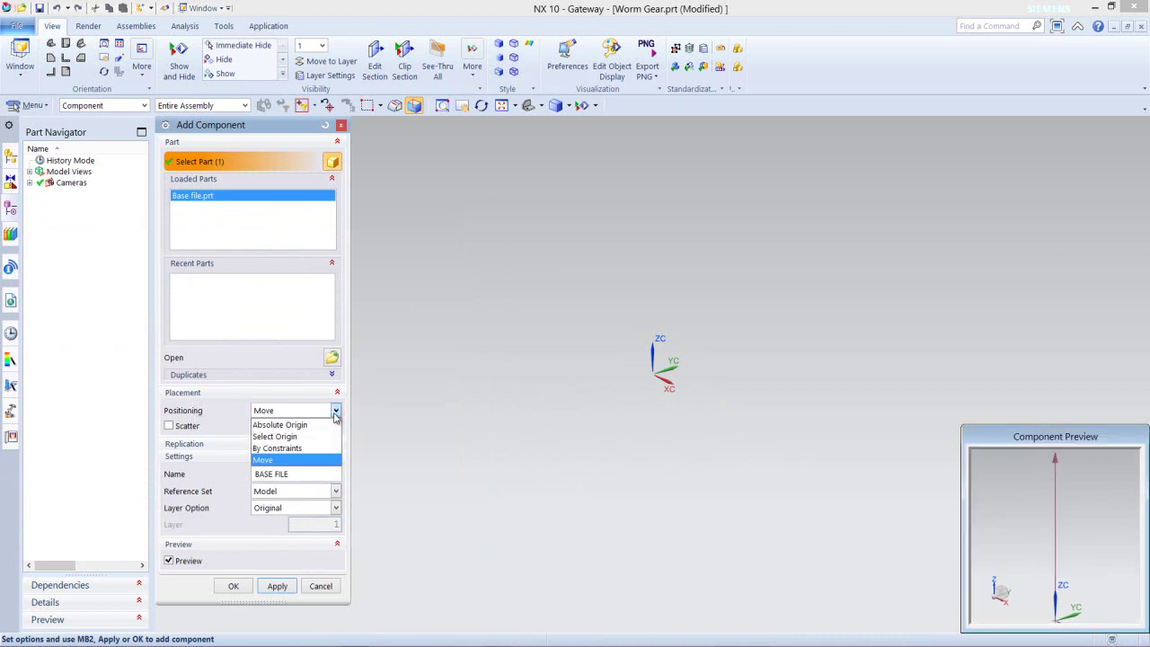
pyautogui.click(314, 424)
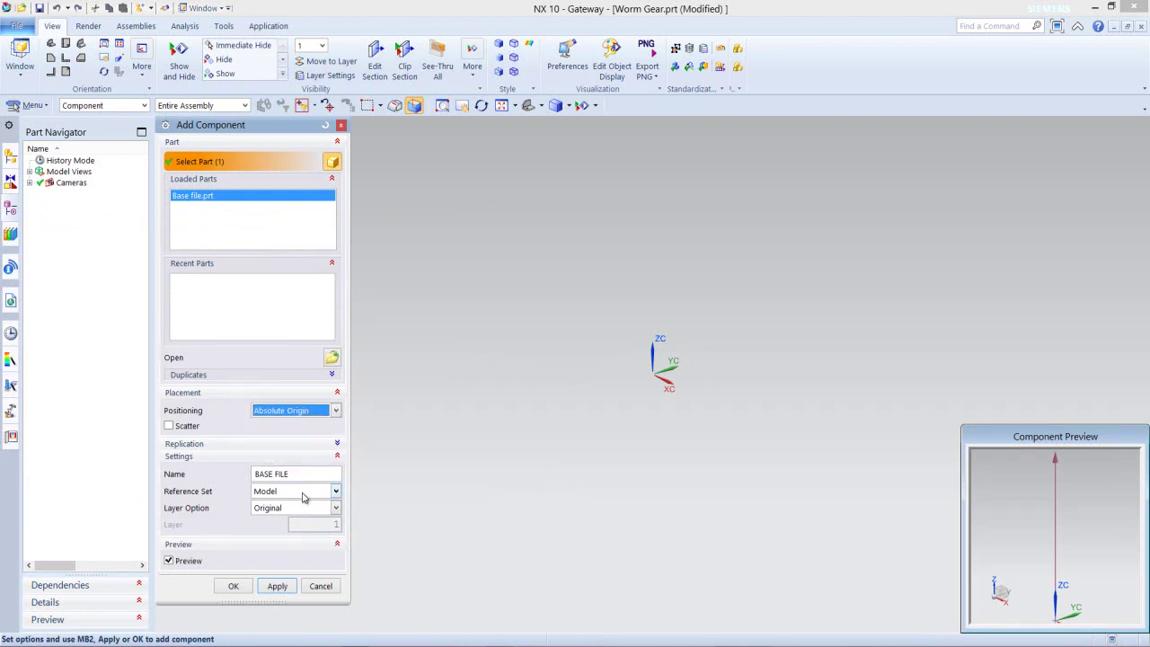
pyautogui.click(336, 493)
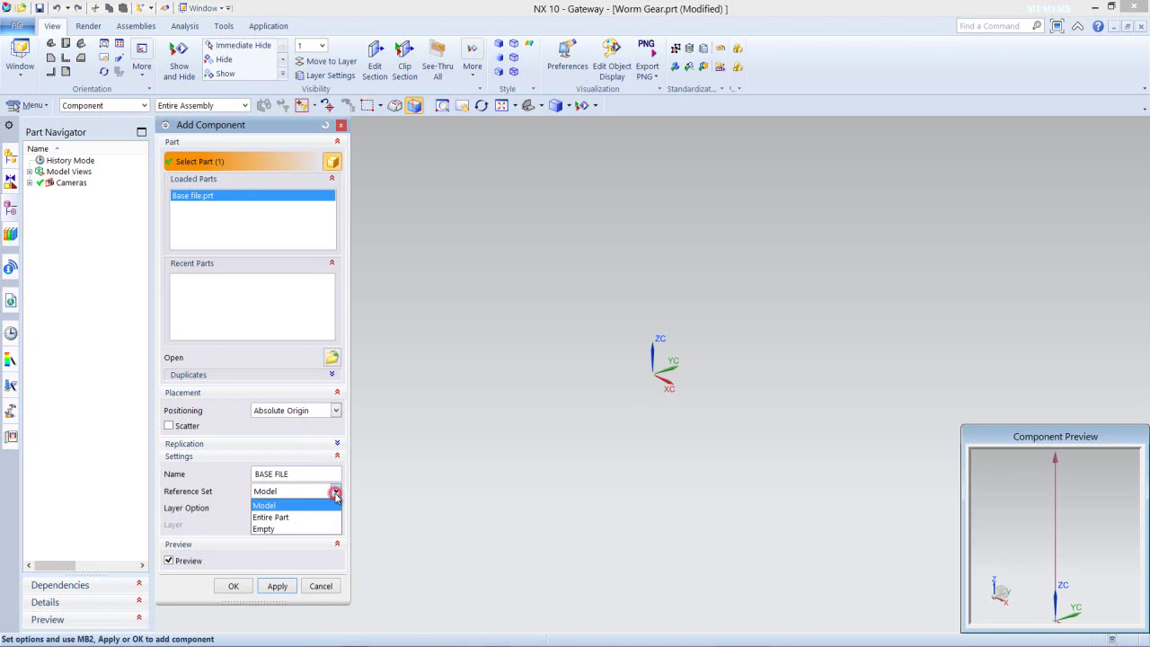
pyautogui.click(316, 518)
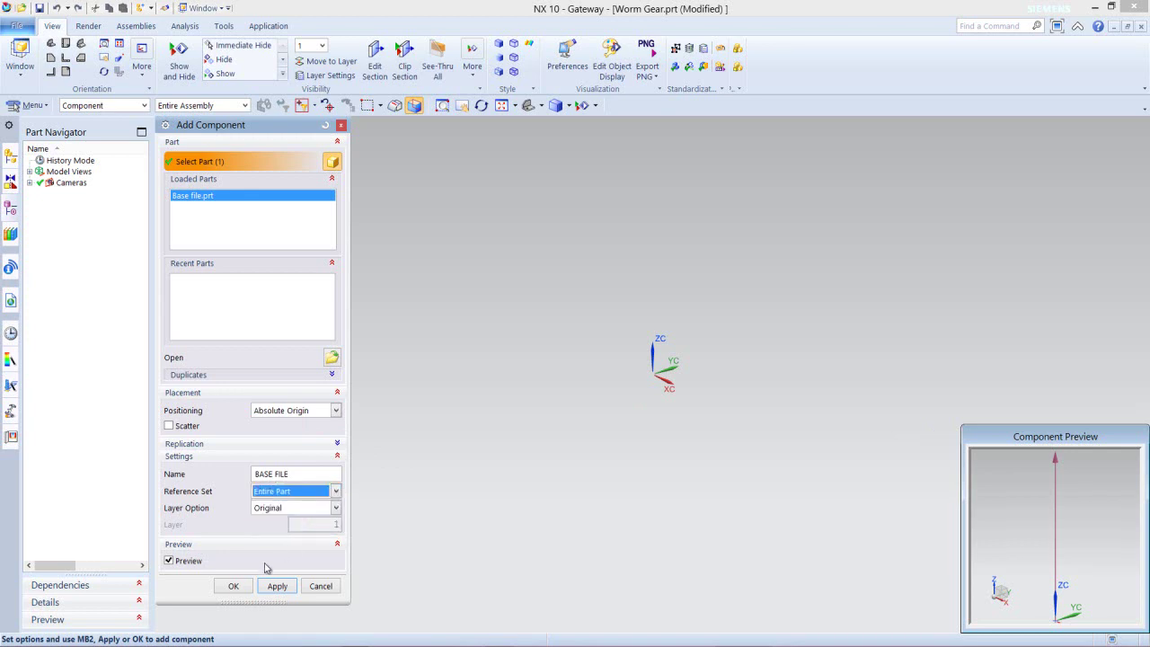
pyautogui.click(241, 588)
# - Switch to the Modeling application and orient the model to the isometric view
pyautogui.hotkey('ctrl', 'm')
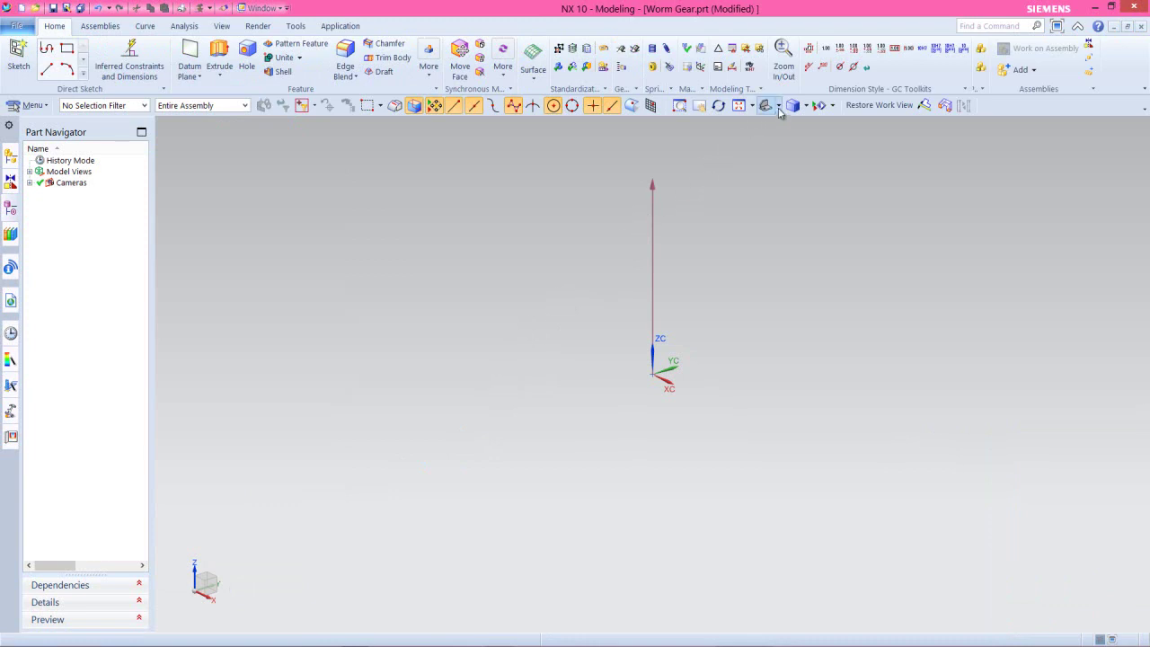
pyautogui.click(778, 106)
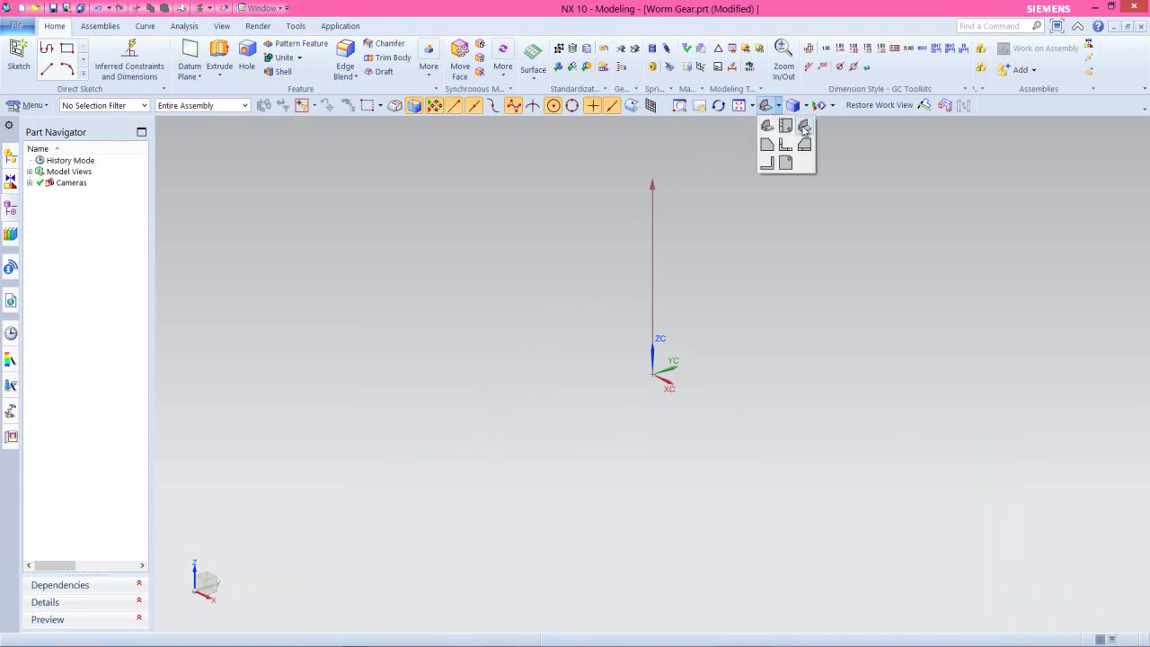
pyautogui.click(804, 128)
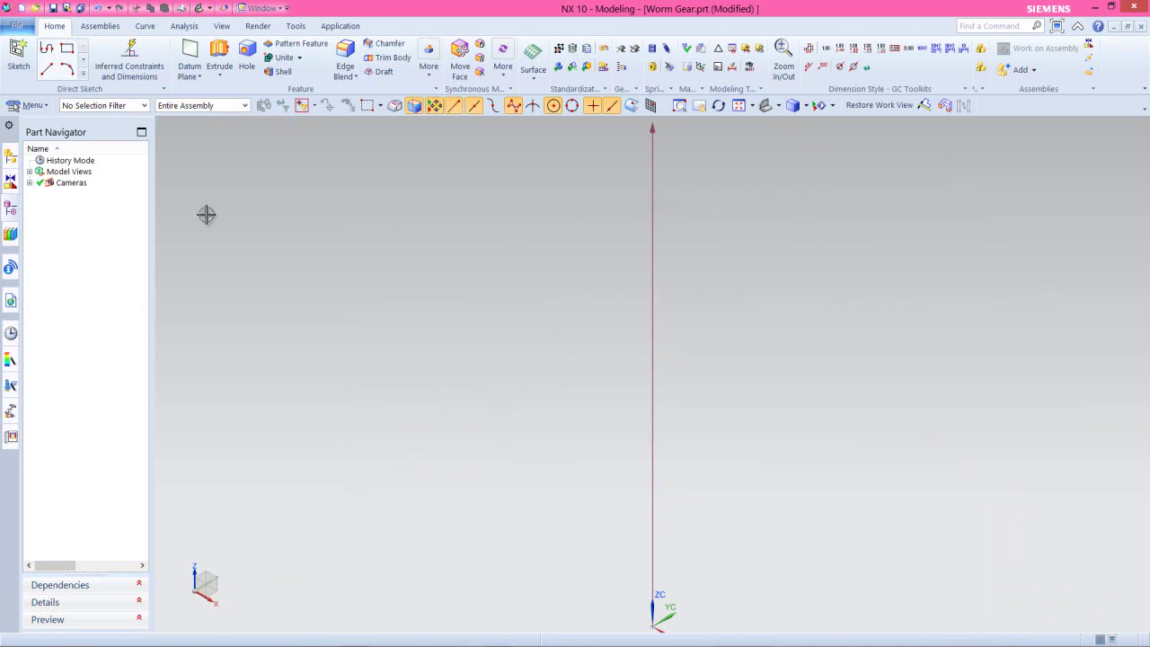
# - Apply a Fix assembly constraint to the Base file component and save the assembly
pyautogui.click(11, 155)
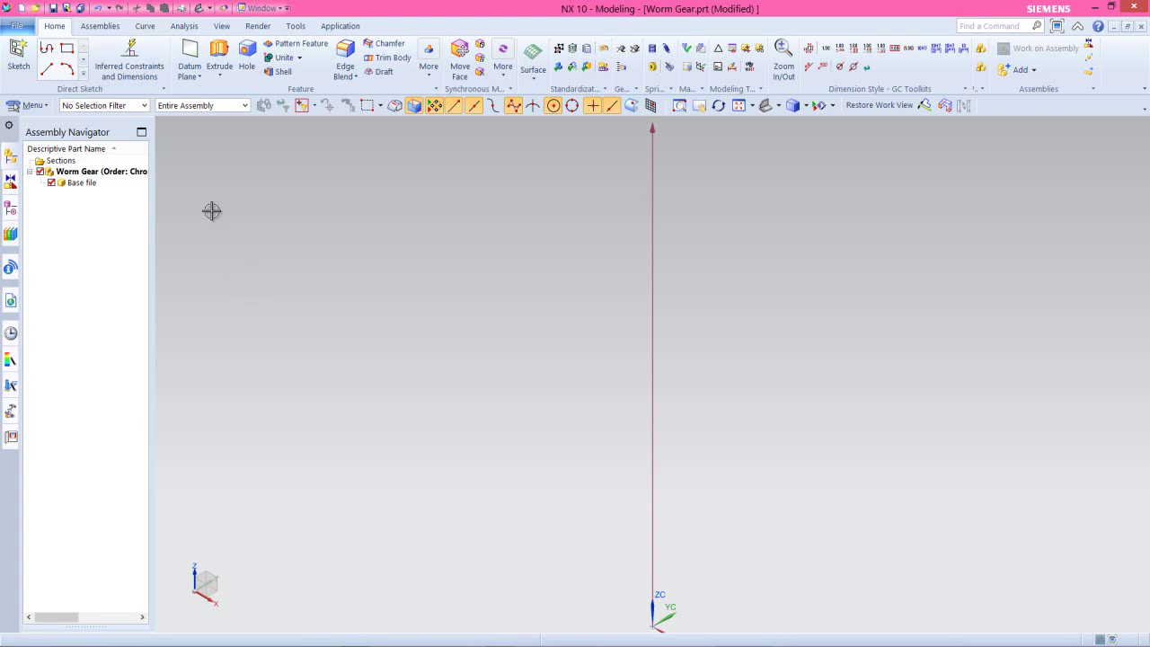
pyautogui.click(100, 26)
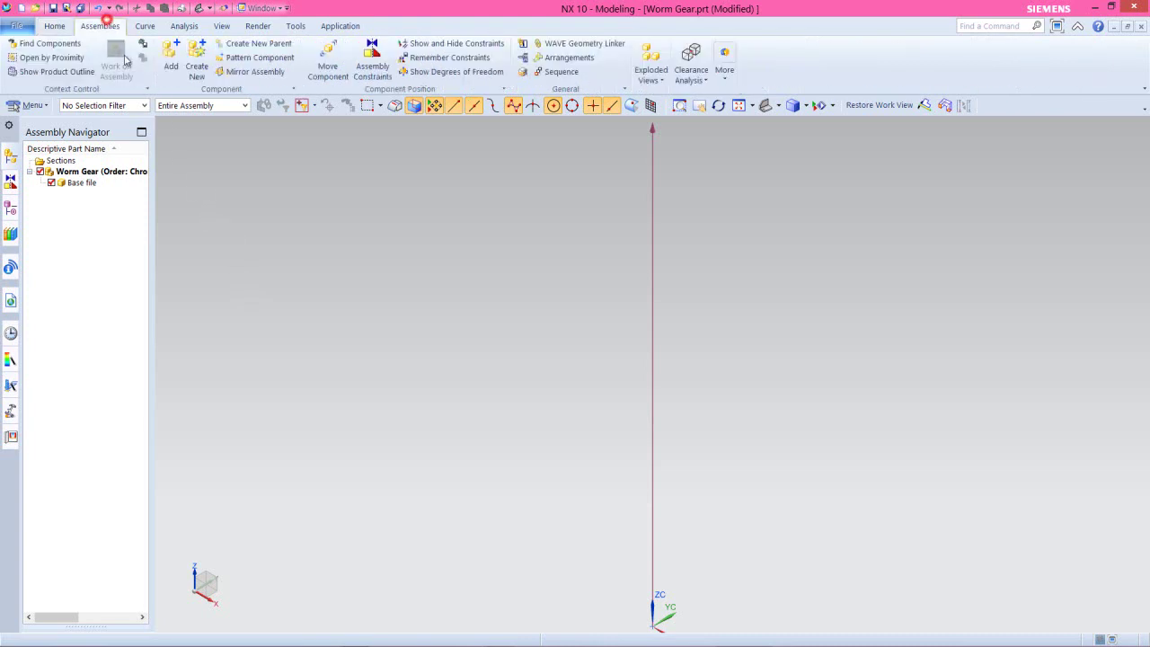
pyautogui.click(374, 54)
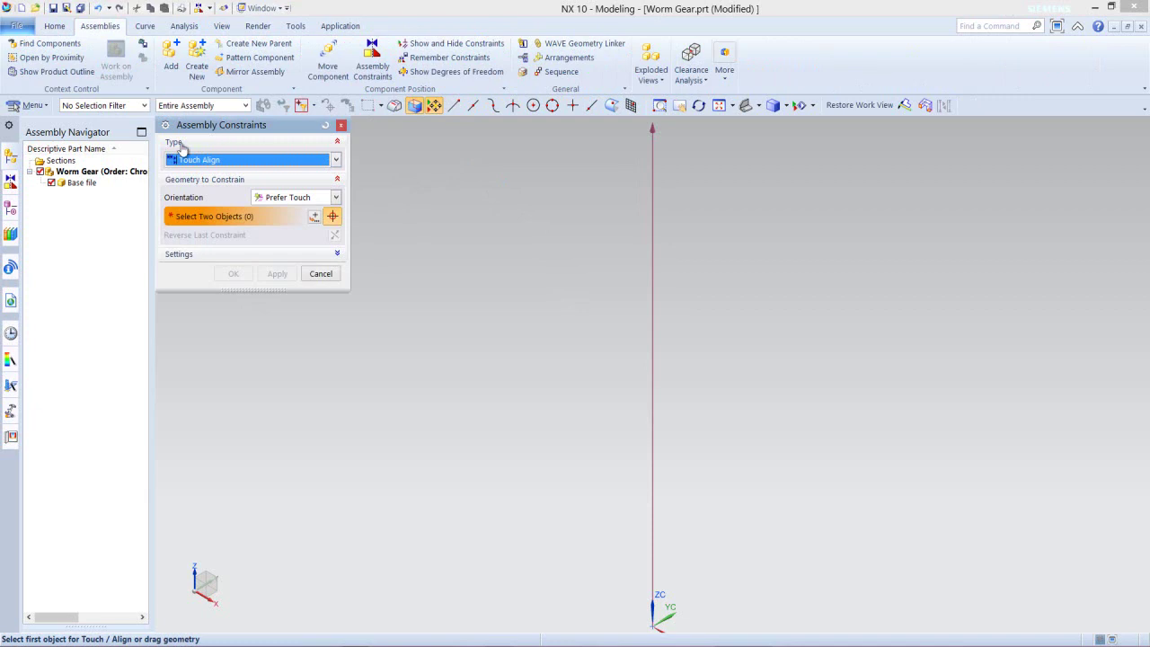
pyautogui.click(335, 161)
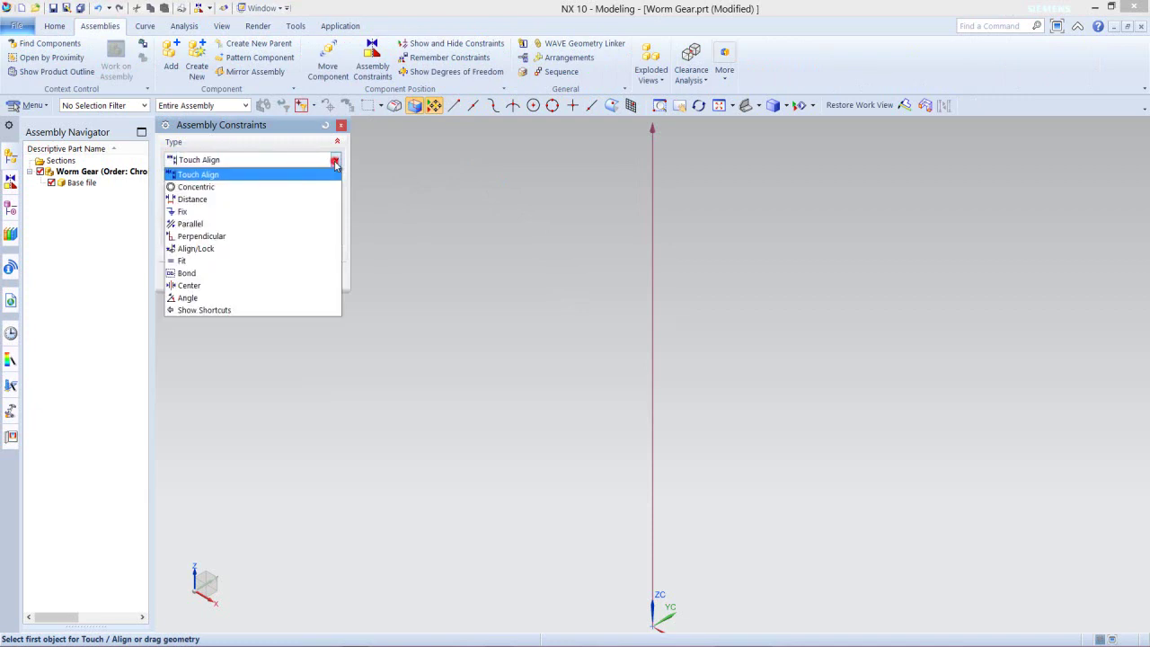
pyautogui.click(193, 213)
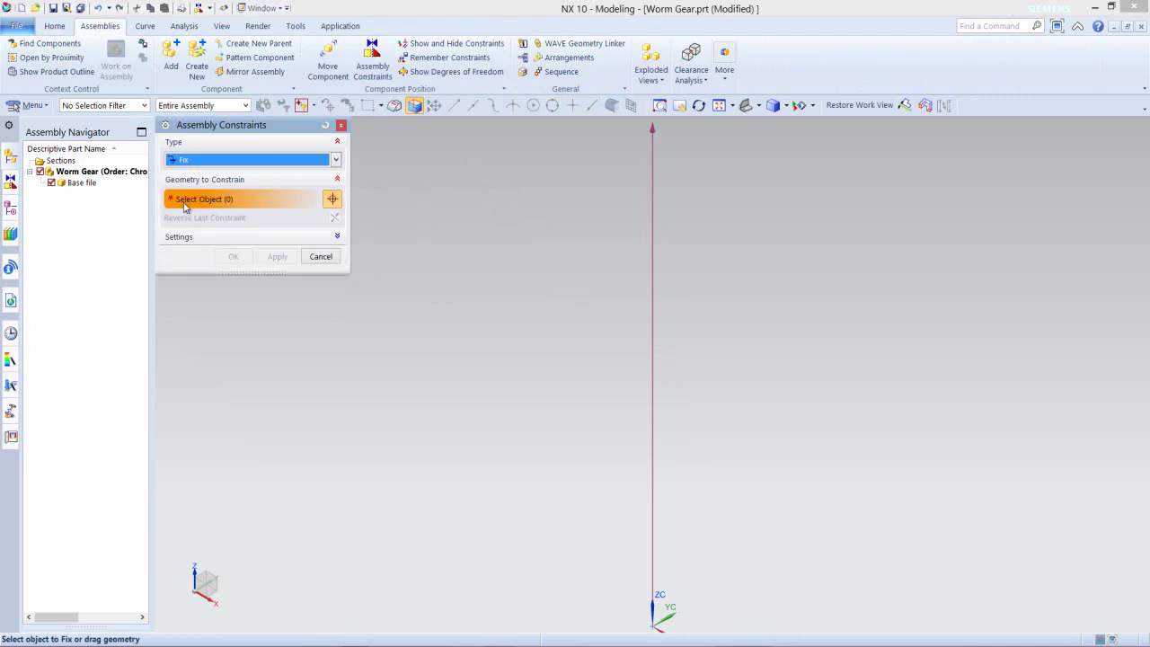
pyautogui.click(89, 186)
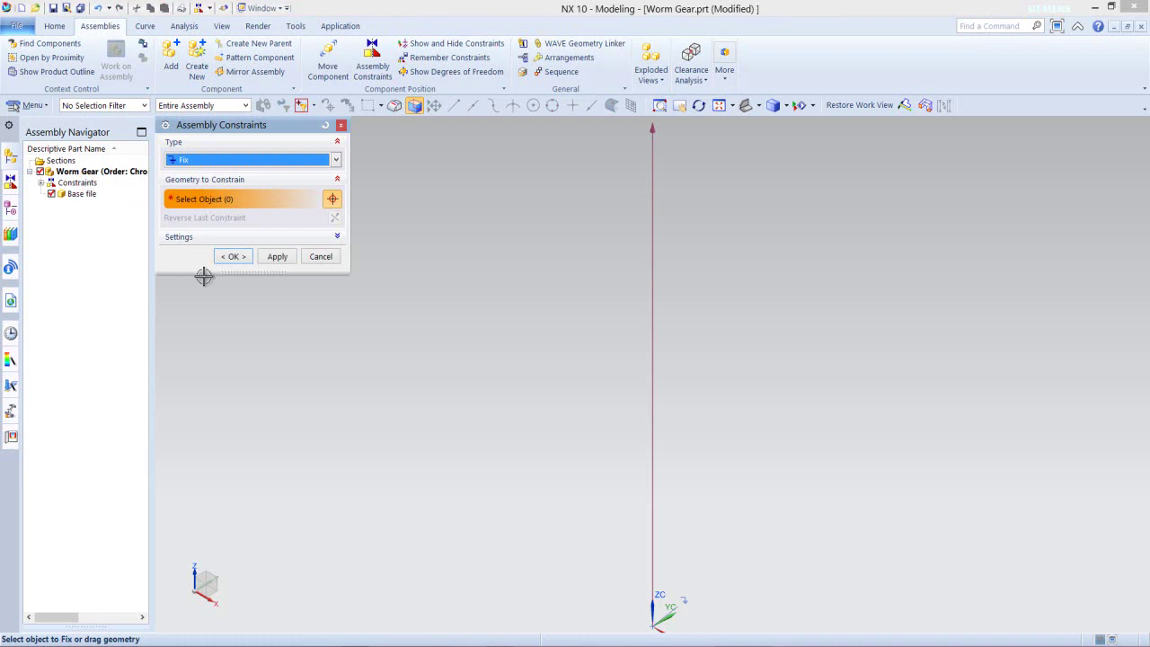
pyautogui.click(236, 257)
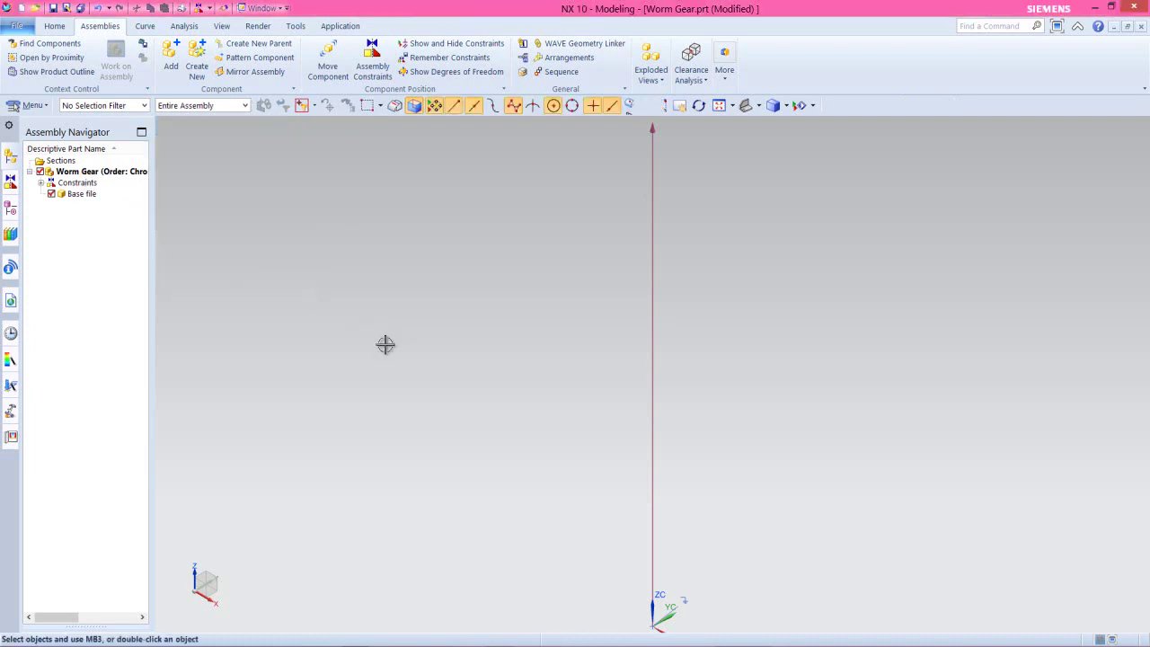
pyautogui.click(53, 8)
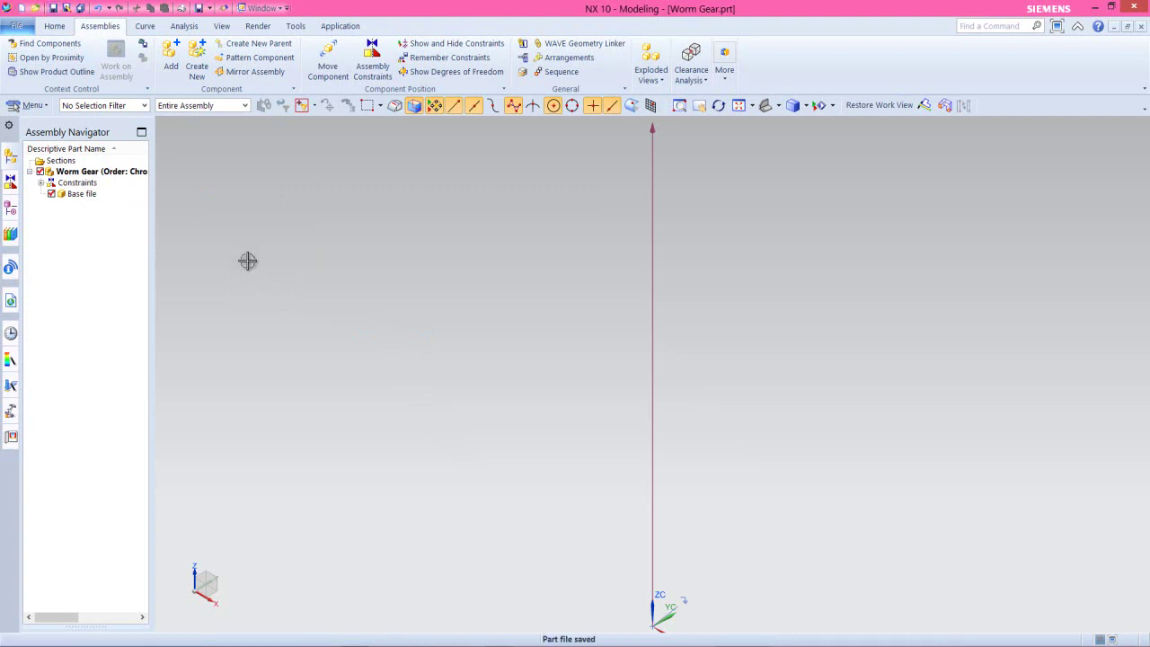
pyautogui.click(280, 252)
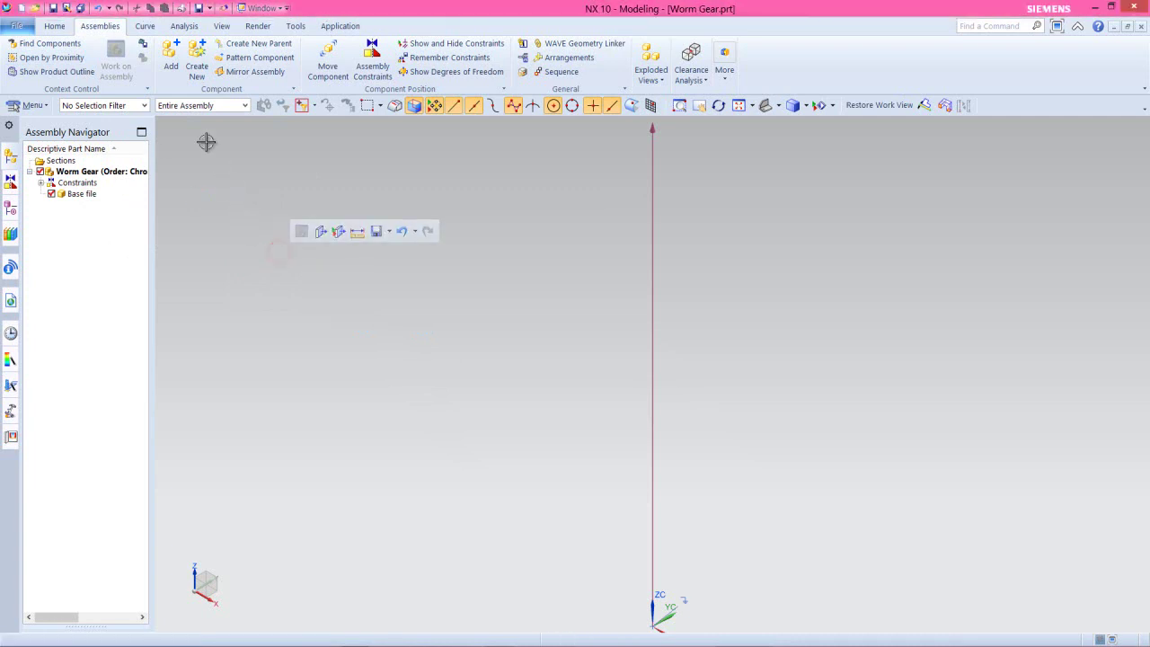
# - Load Worm Gear_stp.prt from the Worm Gear folder as another component to add
pyautogui.click(167, 68)
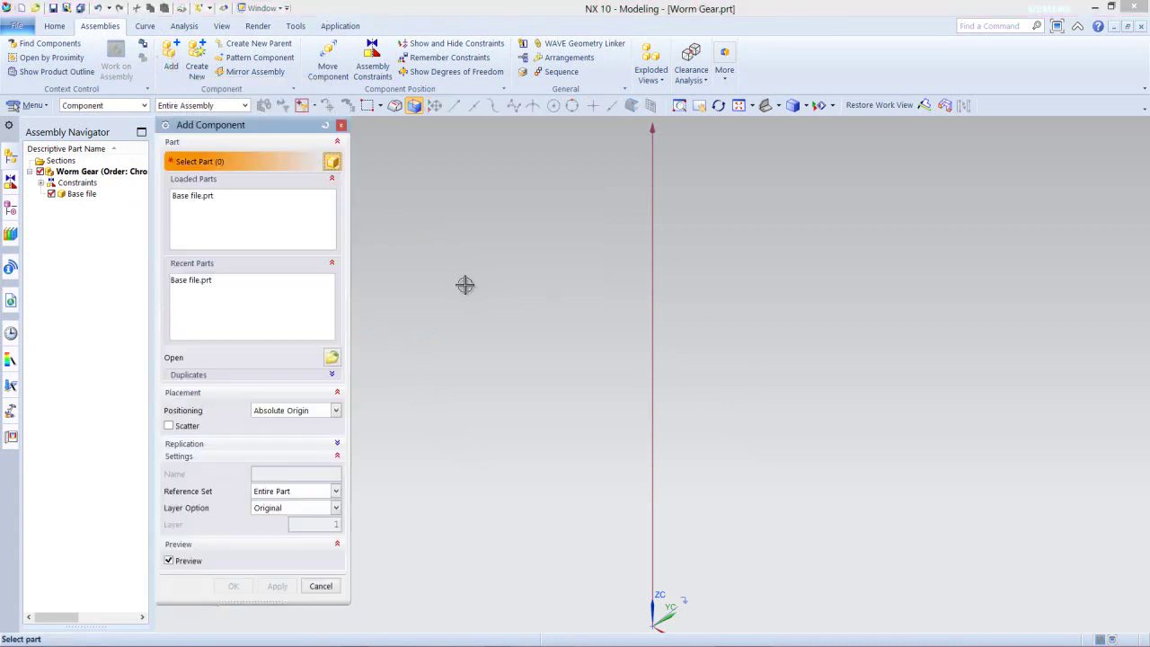
pyautogui.click(333, 358)
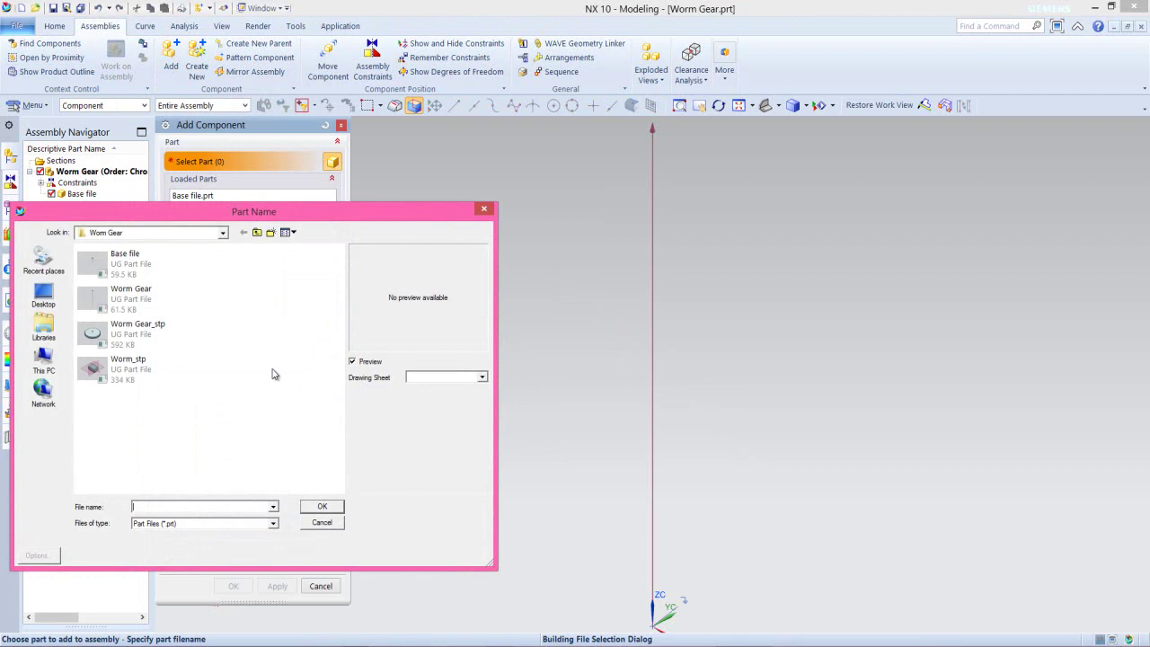
pyautogui.click(119, 340)
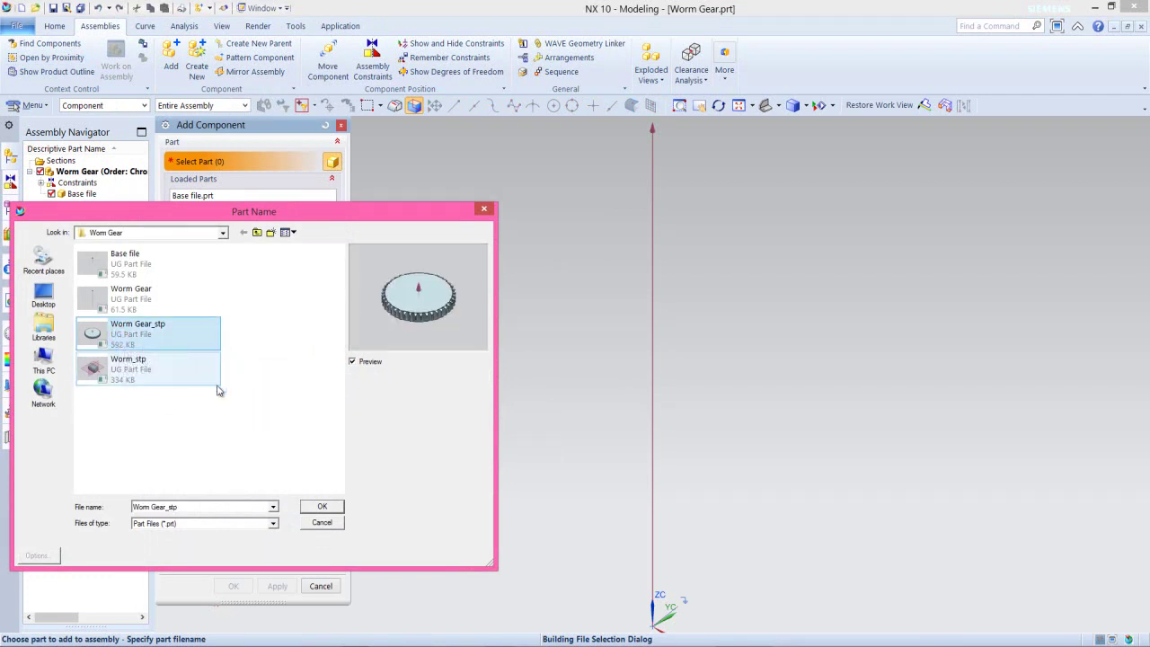
pyautogui.click(326, 507)
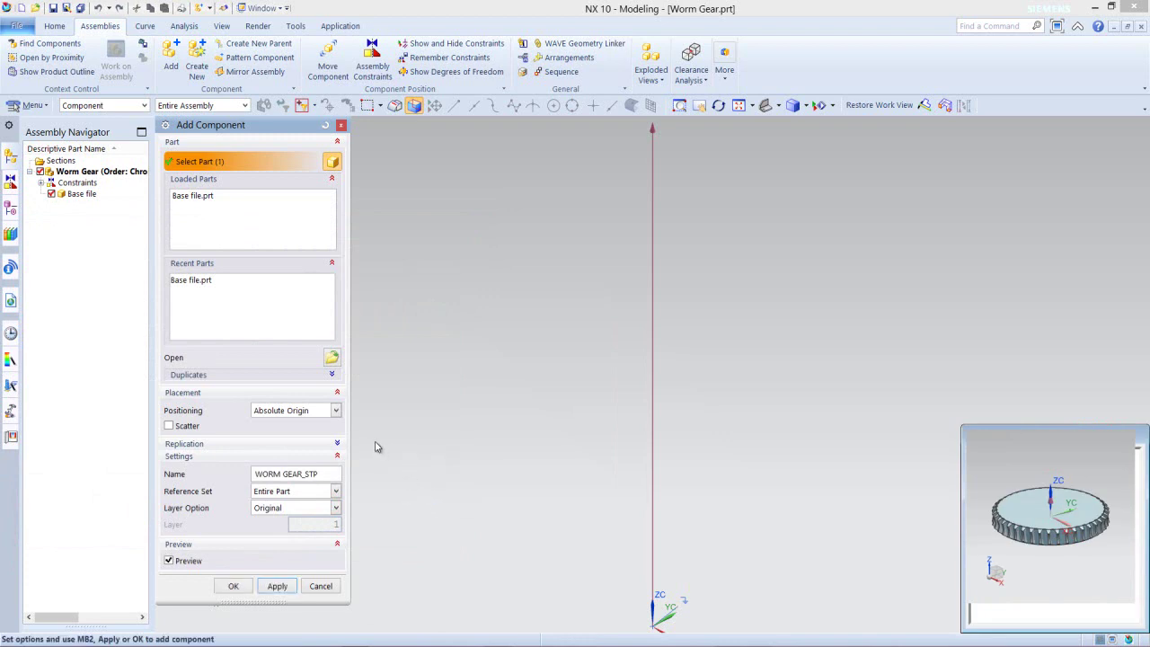
# - Add the gear component with Move positioning, placing it at the 0, 0, 0 point
pyautogui.click(334, 412)
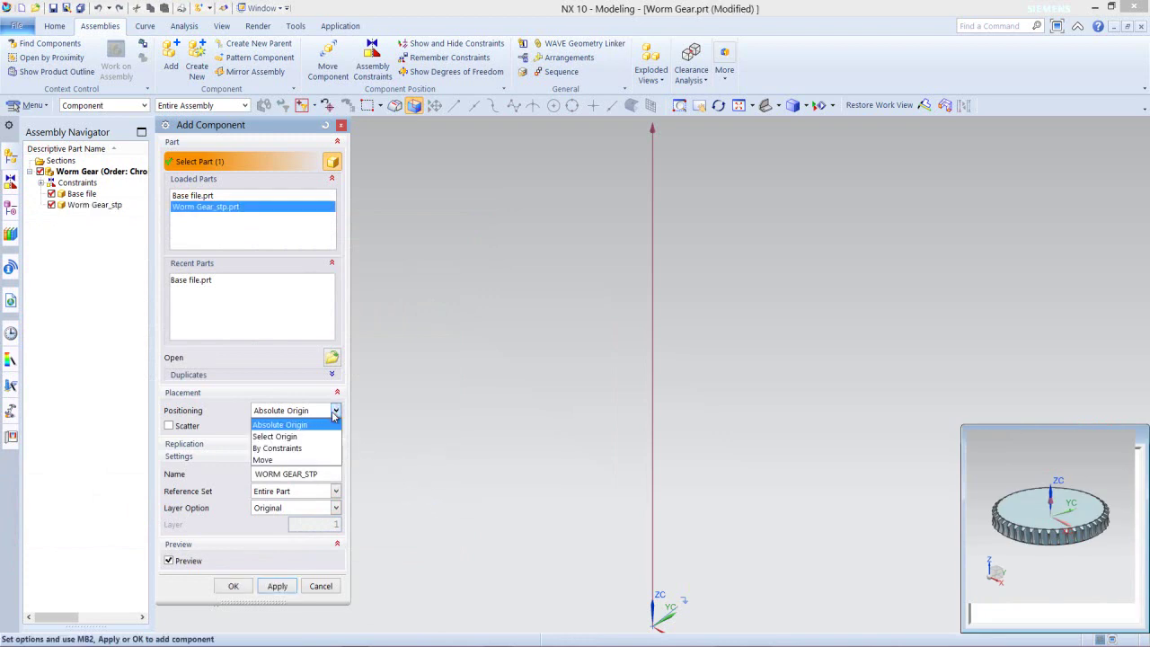
pyautogui.click(321, 459)
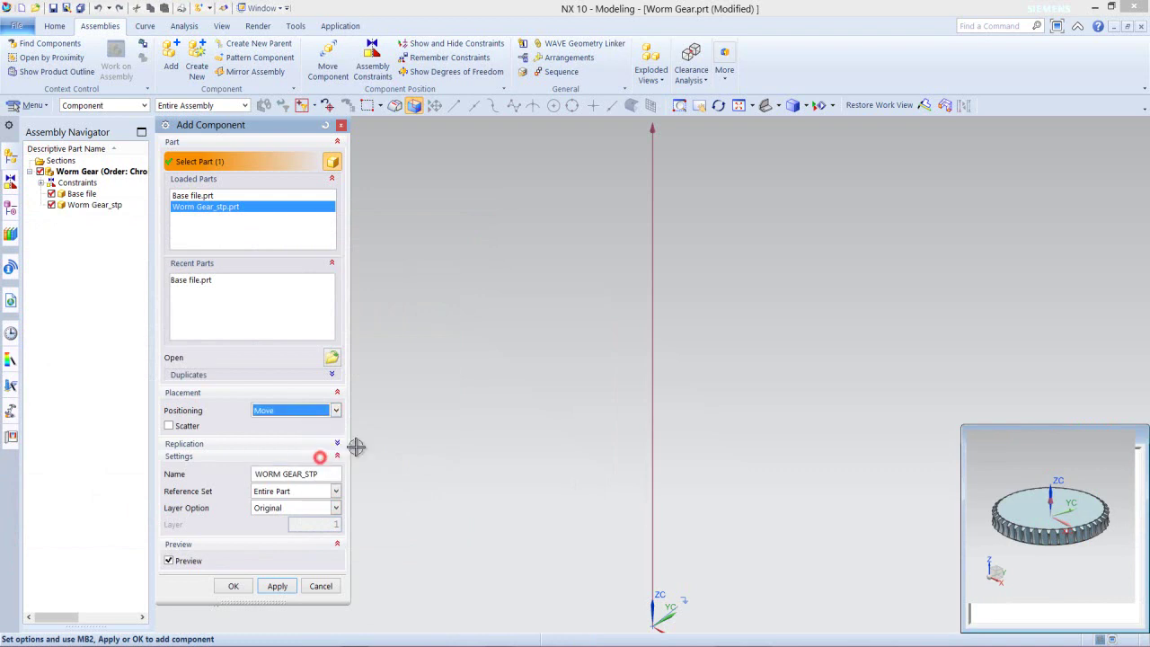
pyautogui.click(241, 585)
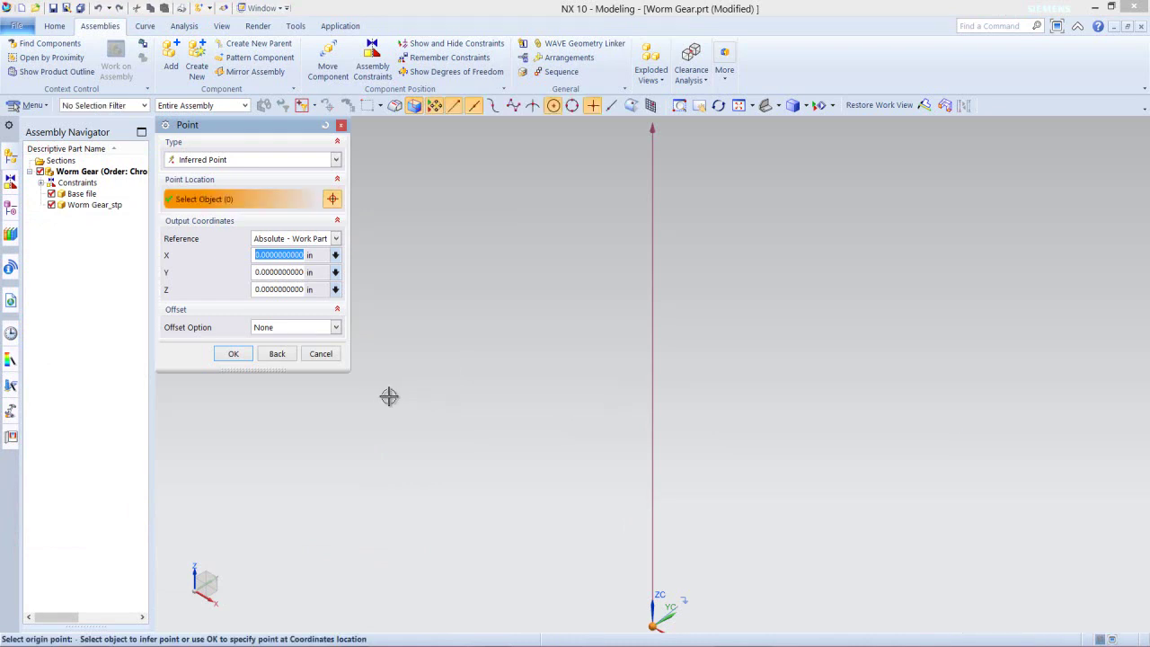
pyautogui.click(236, 353)
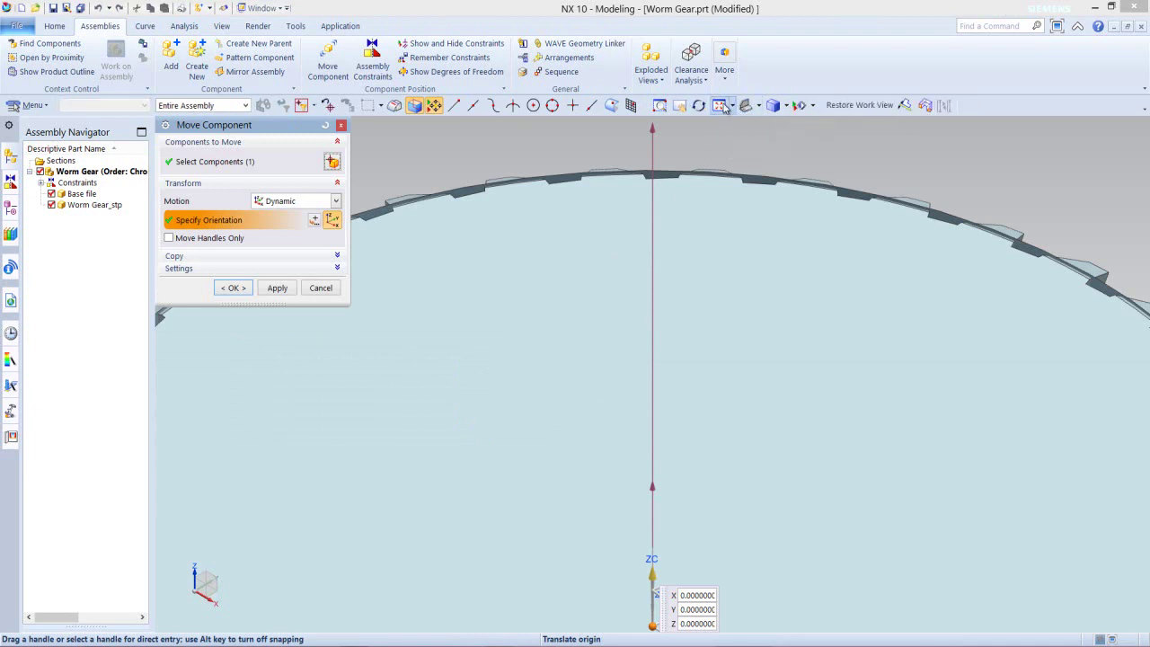
# - Move the gear component away from the base axis to about X 1.87, Y 5.58, Z 0 inches
pyautogui.click(721, 106)
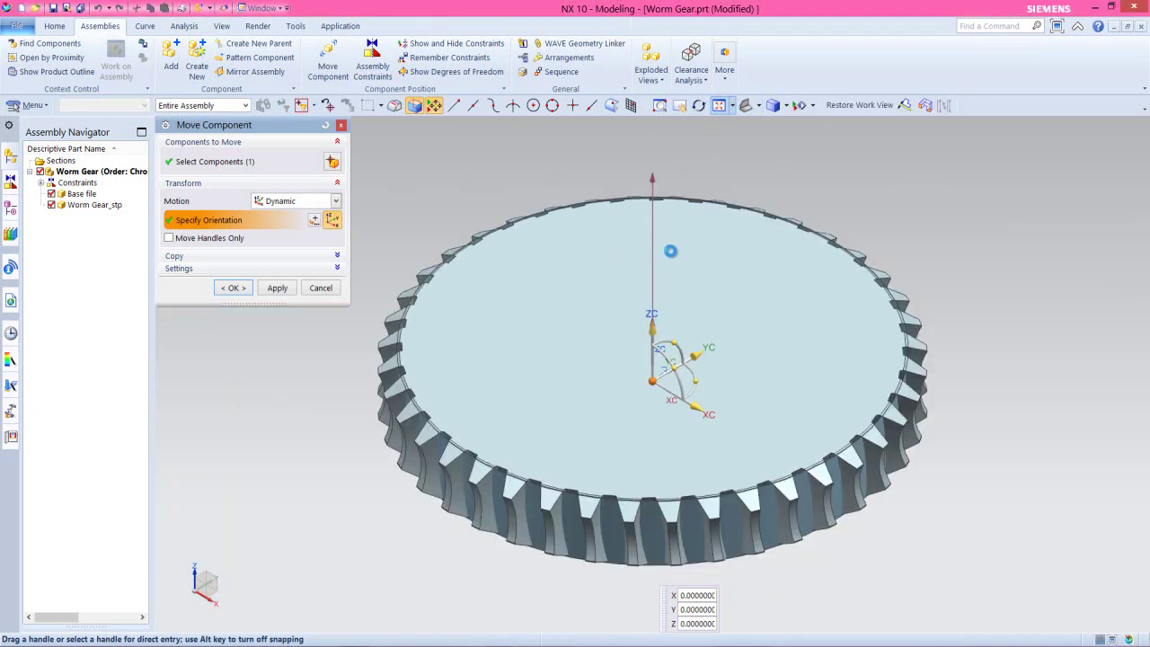
pyautogui.scroll(-1, 670, 251)
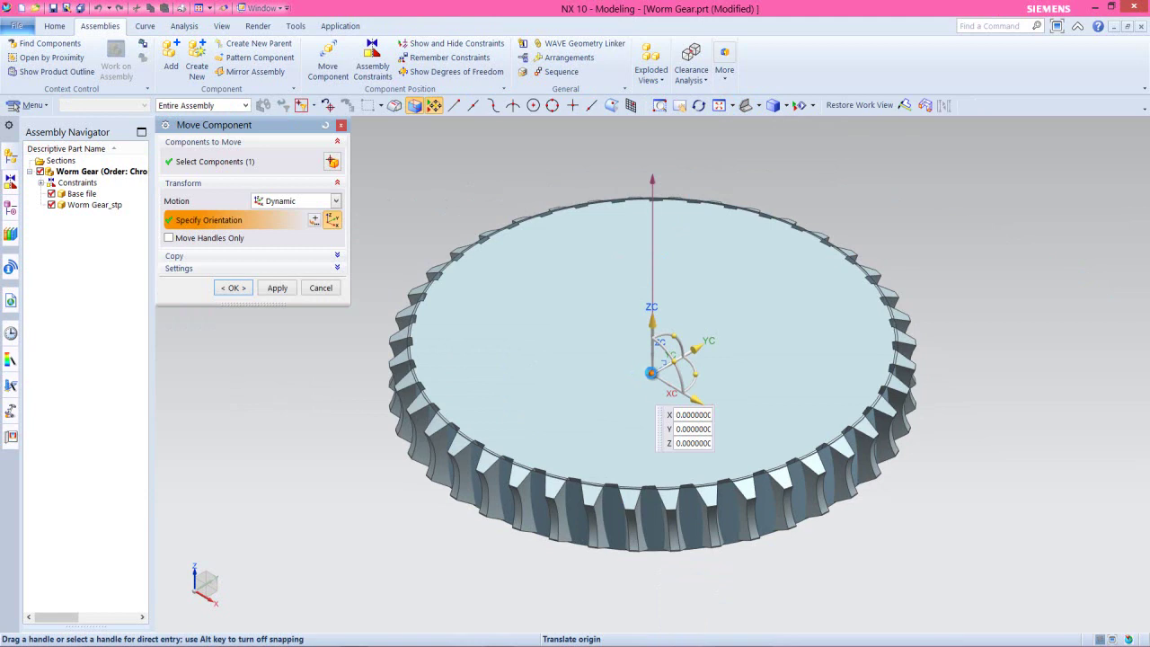
pyautogui.moveTo(653, 373); pyautogui.dragTo(679, 362)
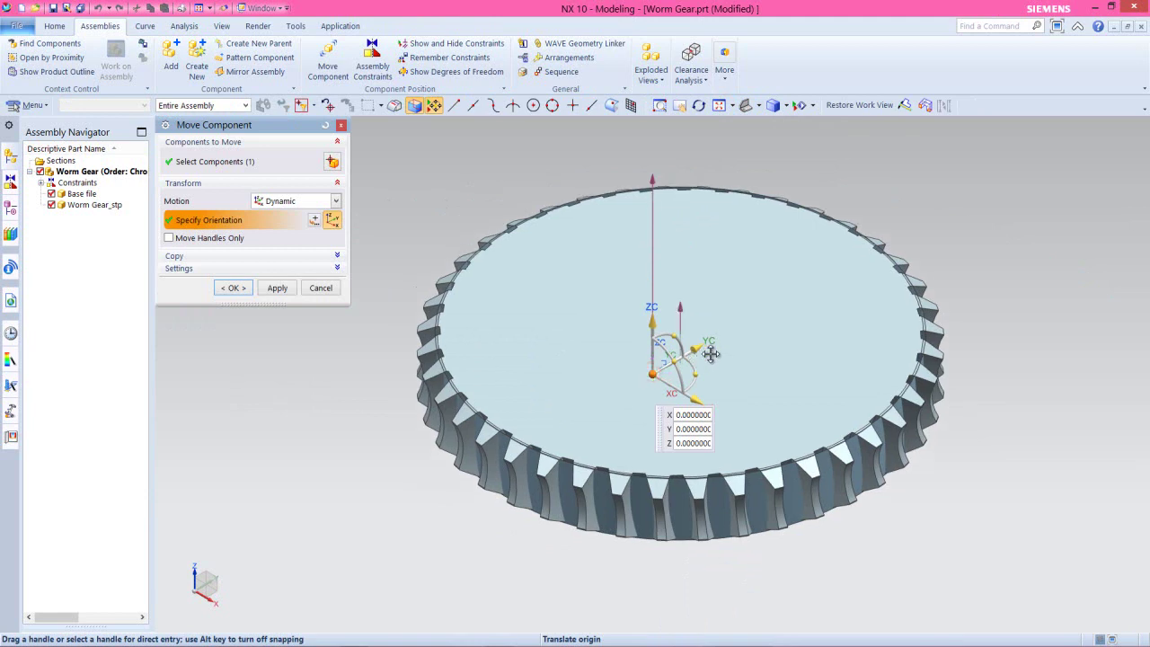
pyautogui.moveTo(821, 334); pyautogui.dragTo(1039, 260)
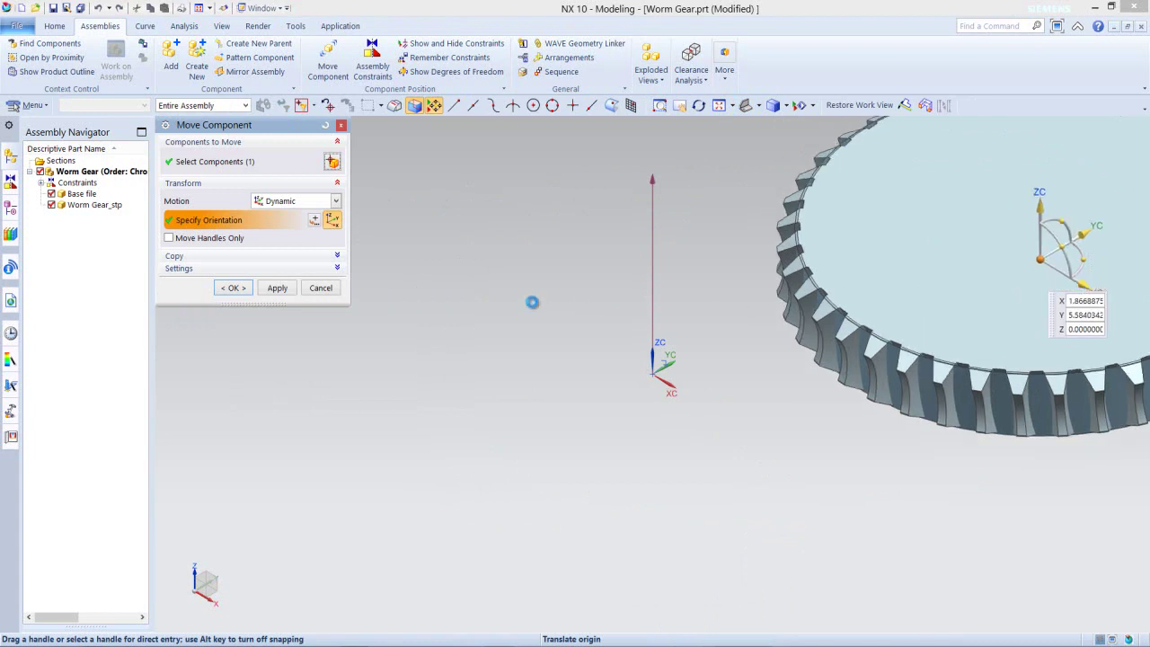
pyautogui.click(234, 287)
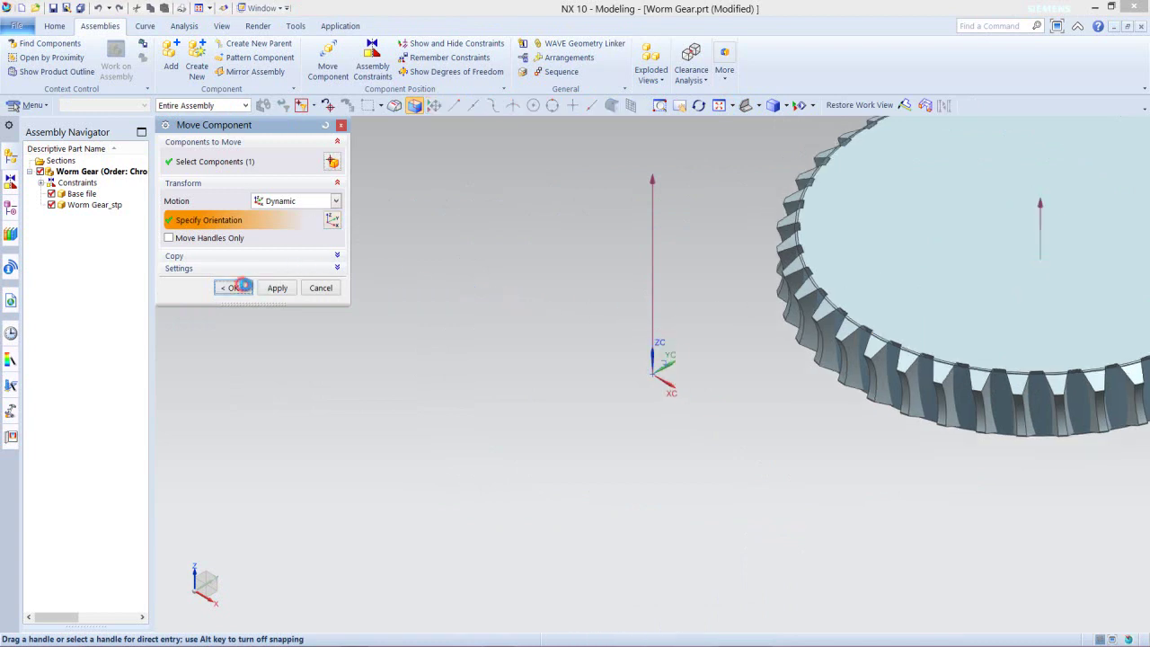
pyautogui.click(719, 105)
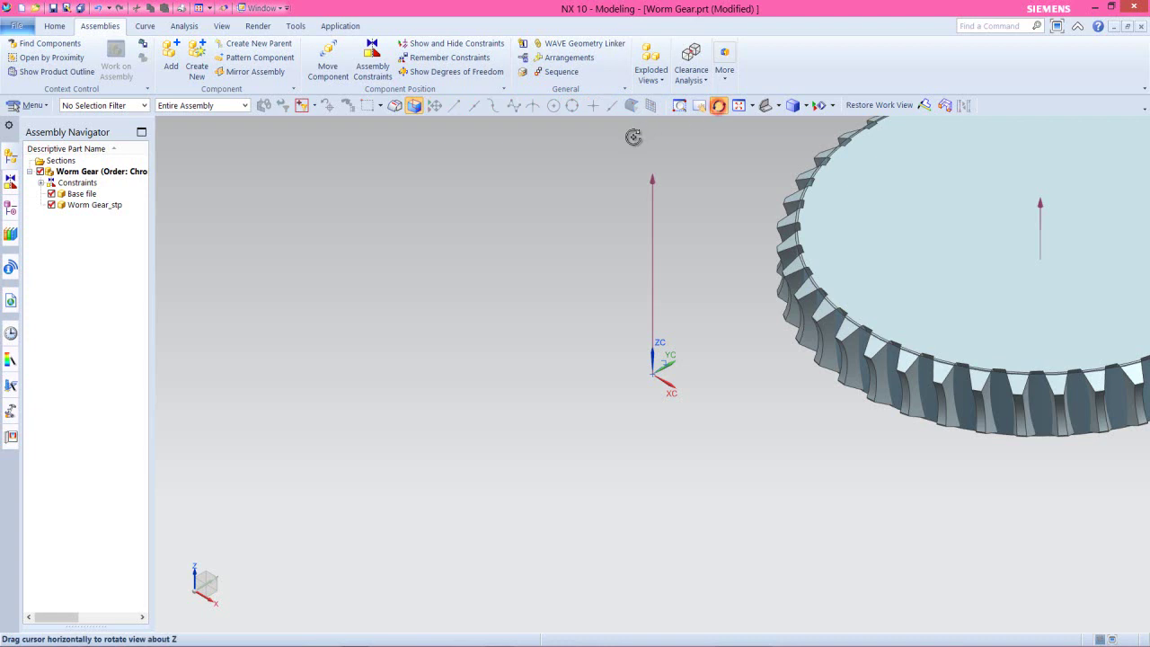
pyautogui.hotkey('ctrl', 'f')
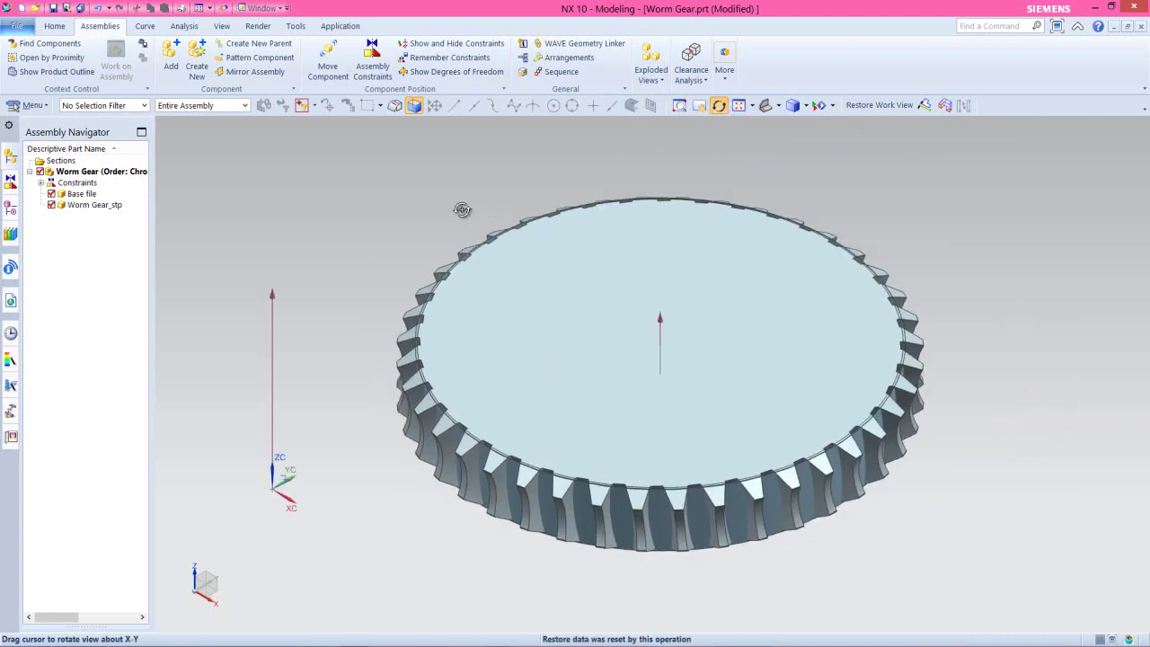
pyautogui.click(373, 55)
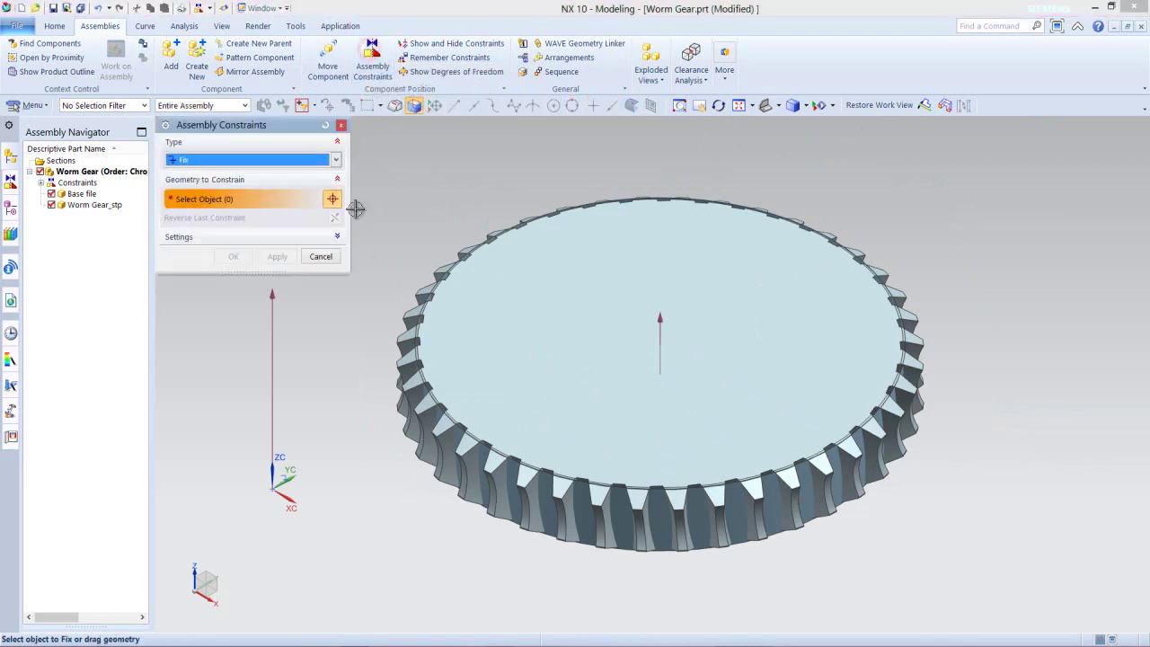
pyautogui.scroll(-2, 513, 290)
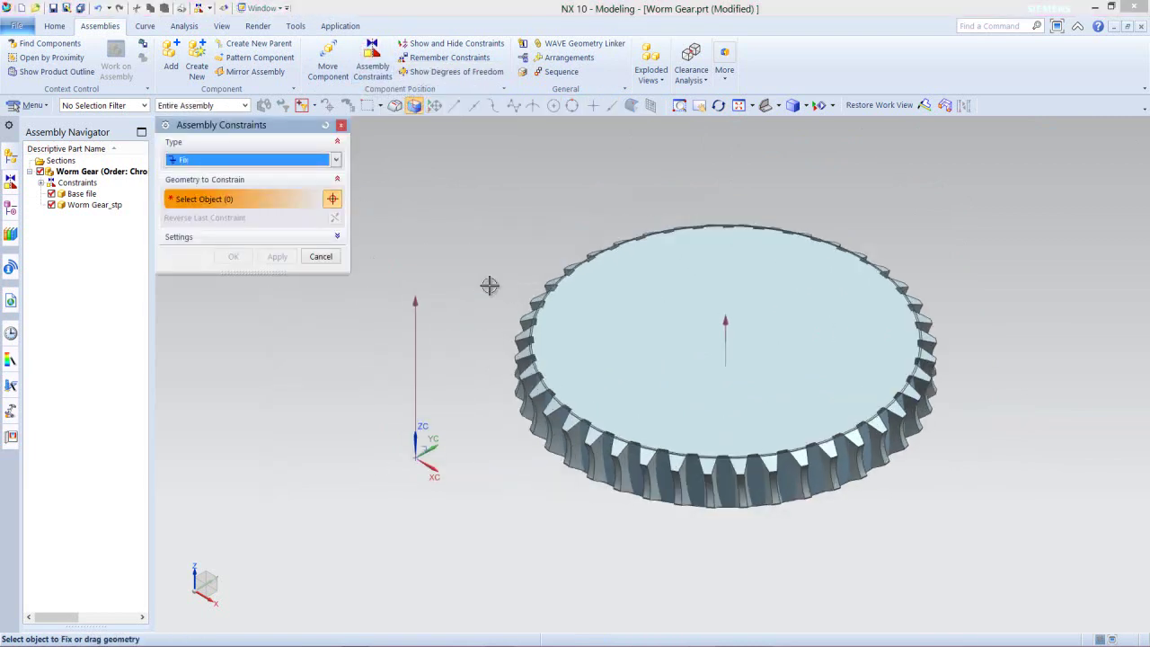
pyautogui.click(336, 160)
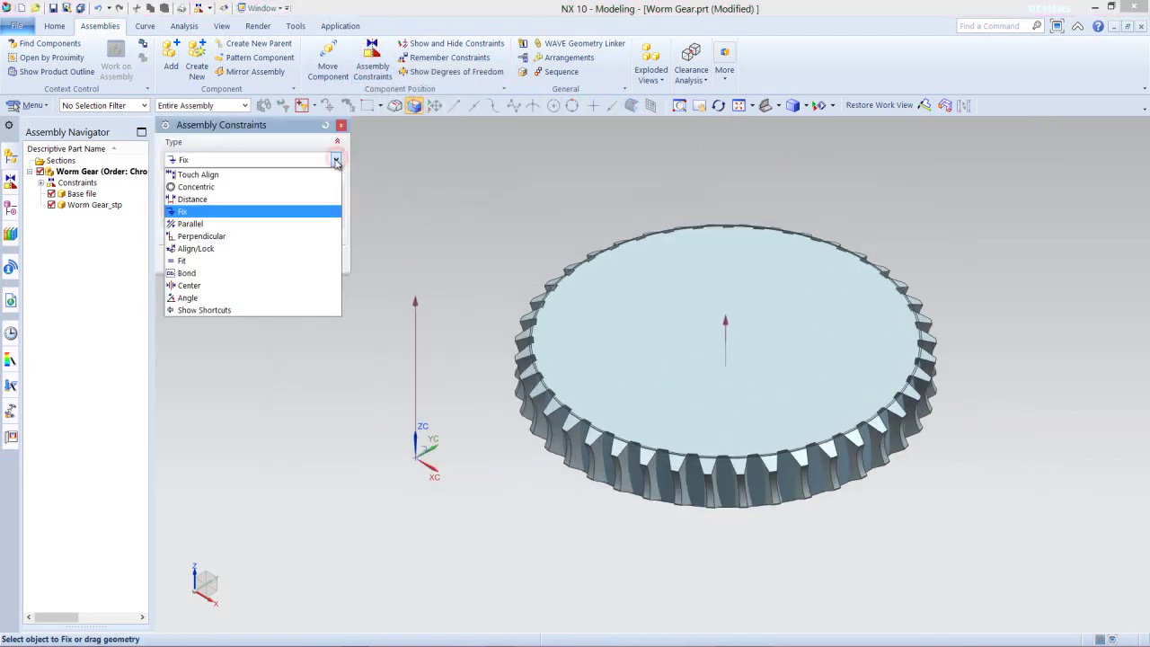
pyautogui.click(336, 160)
pyautogui.click(337, 160)
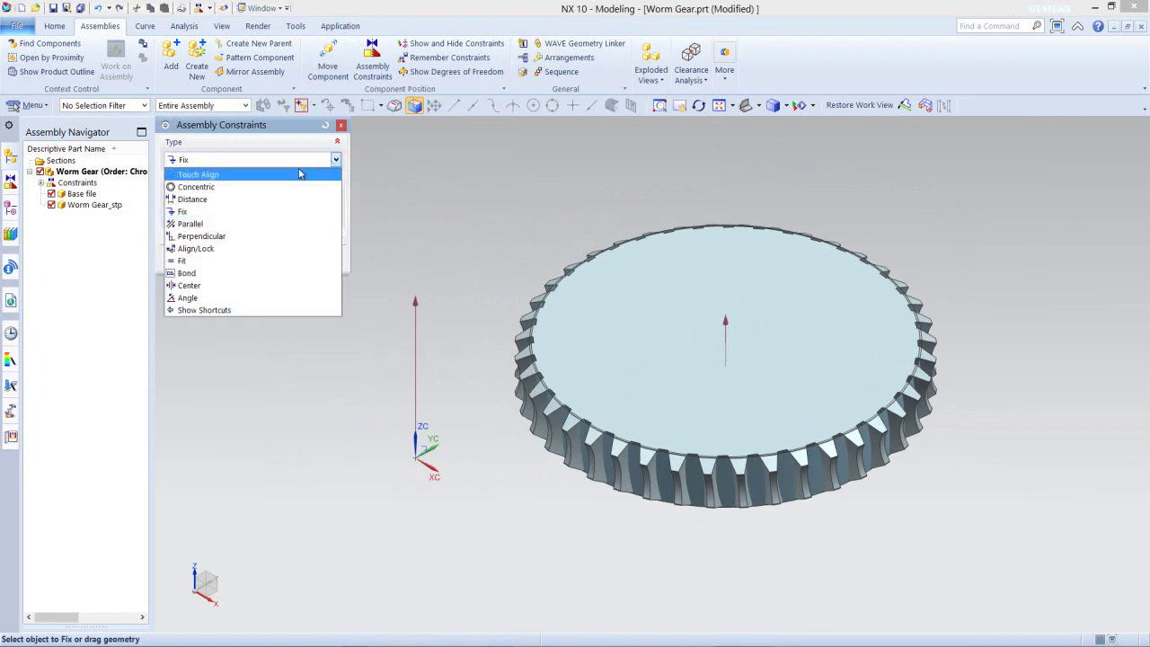
pyautogui.click(239, 178)
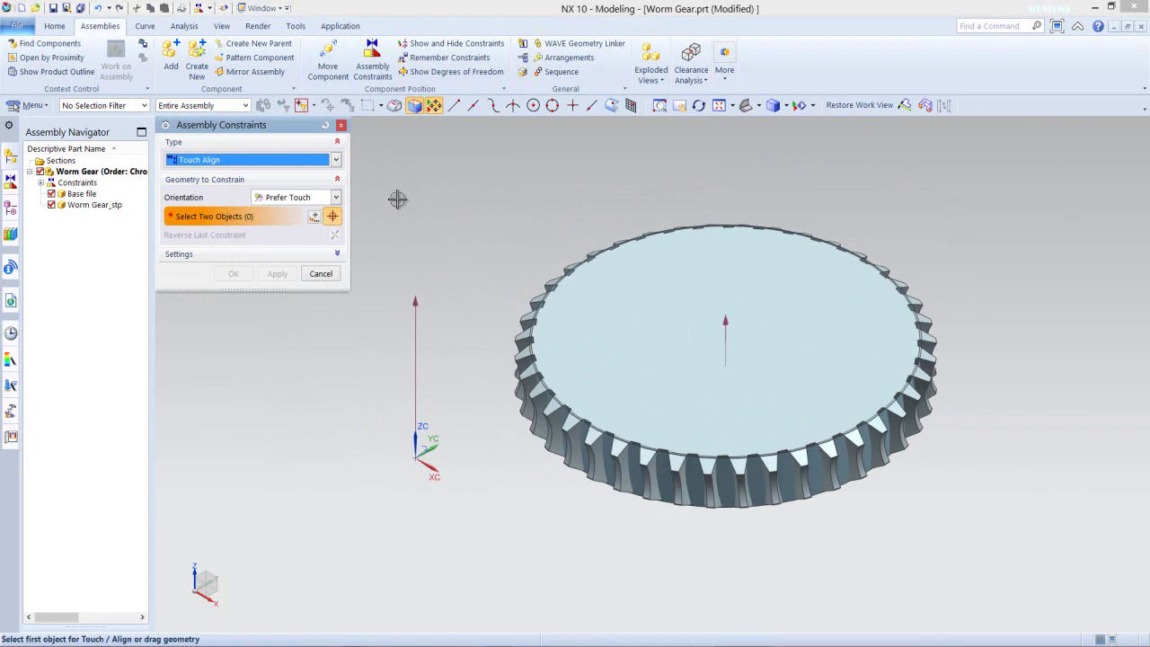
pyautogui.click(416, 307)
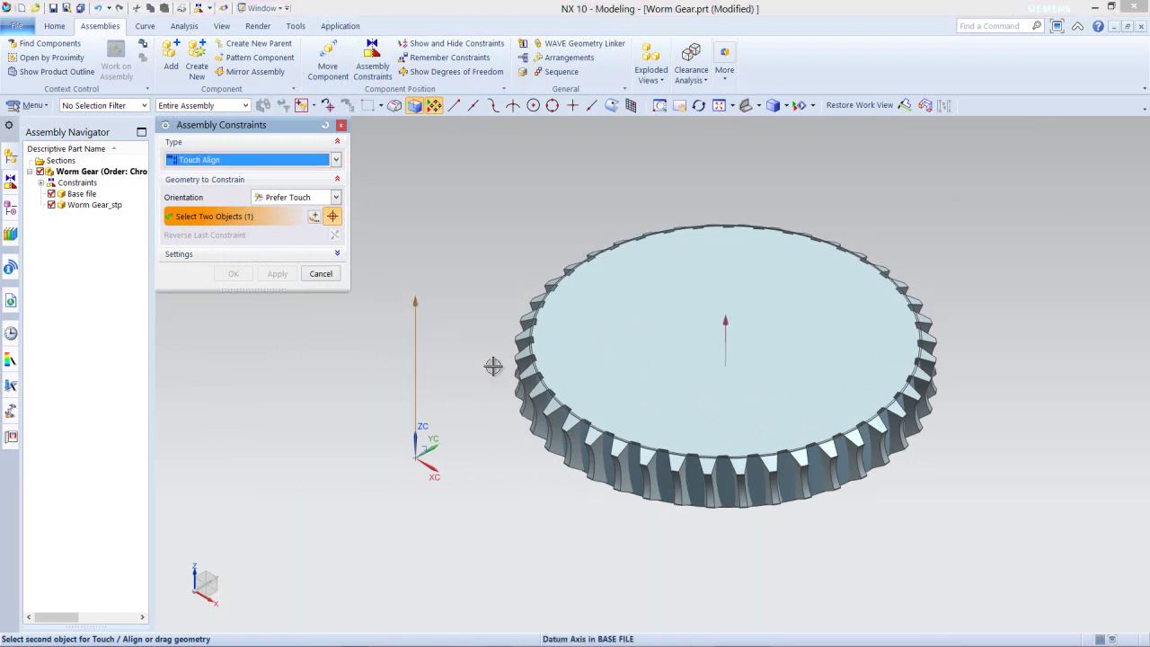
pyautogui.click(726, 325)
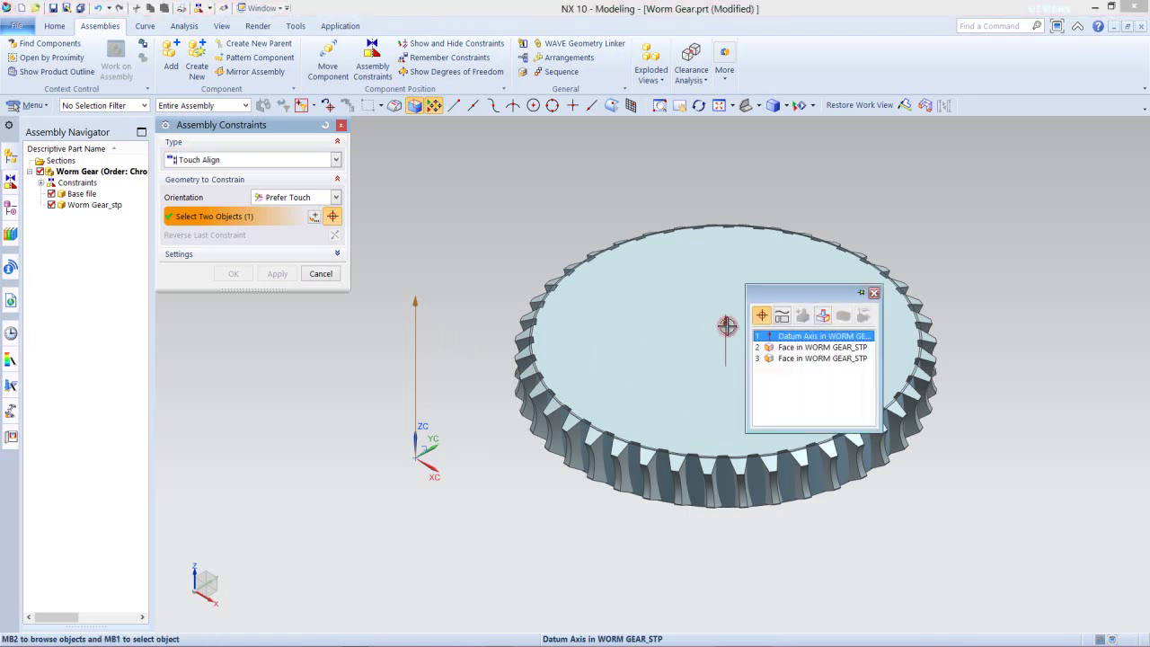
pyautogui.click(796, 337)
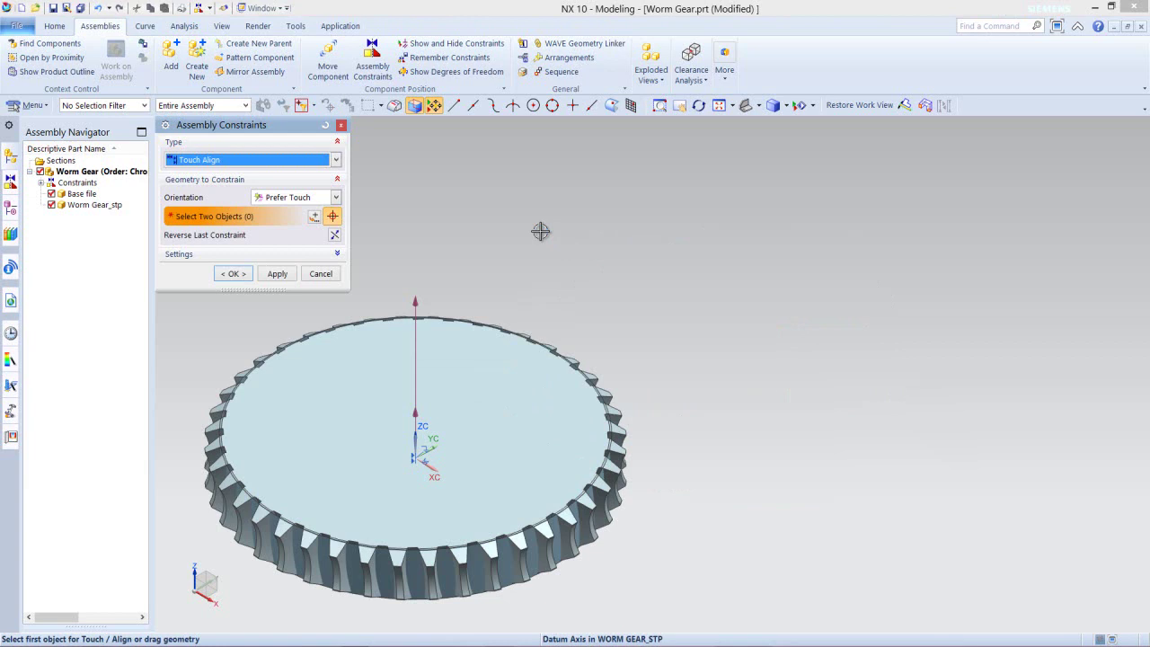
pyautogui.click(321, 273)
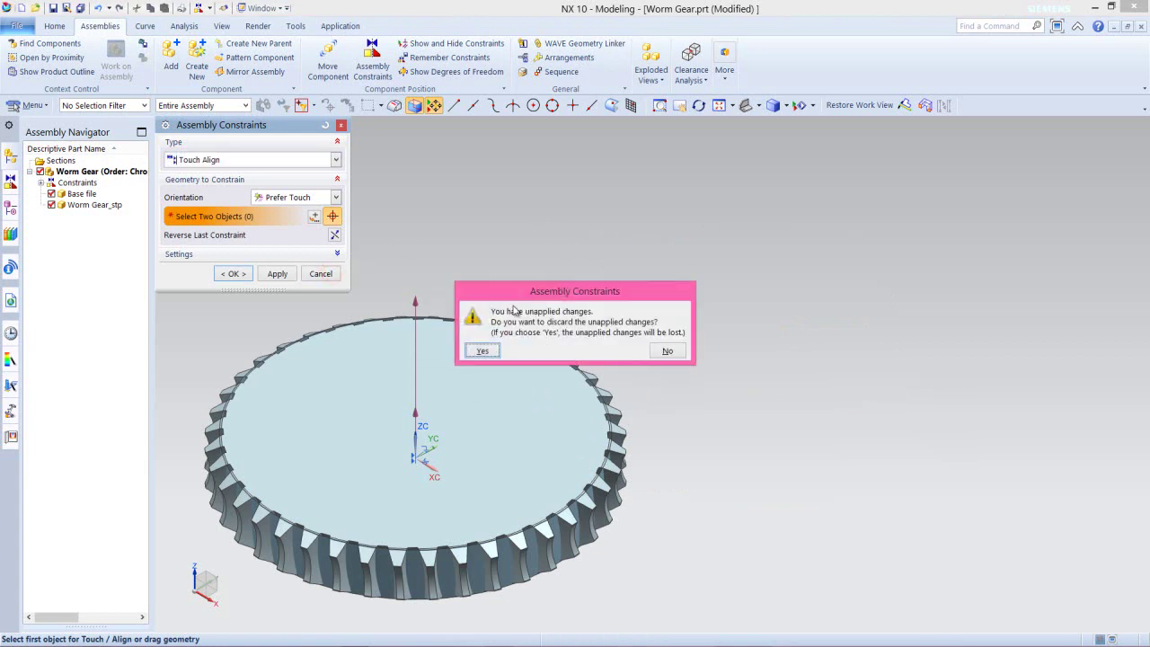
pyautogui.click(484, 350)
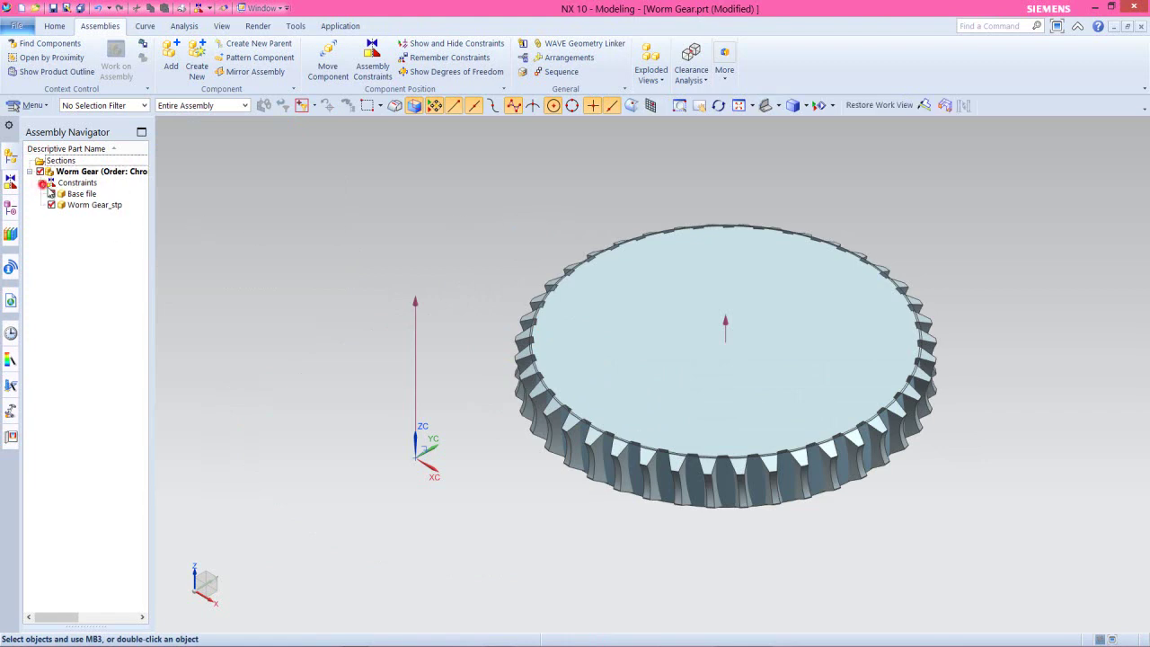
# - Apply a Touch Align constraint with Prefer Touch orientation between the Base file's datum axis and the gear's datum axis
pyautogui.click(372, 65)
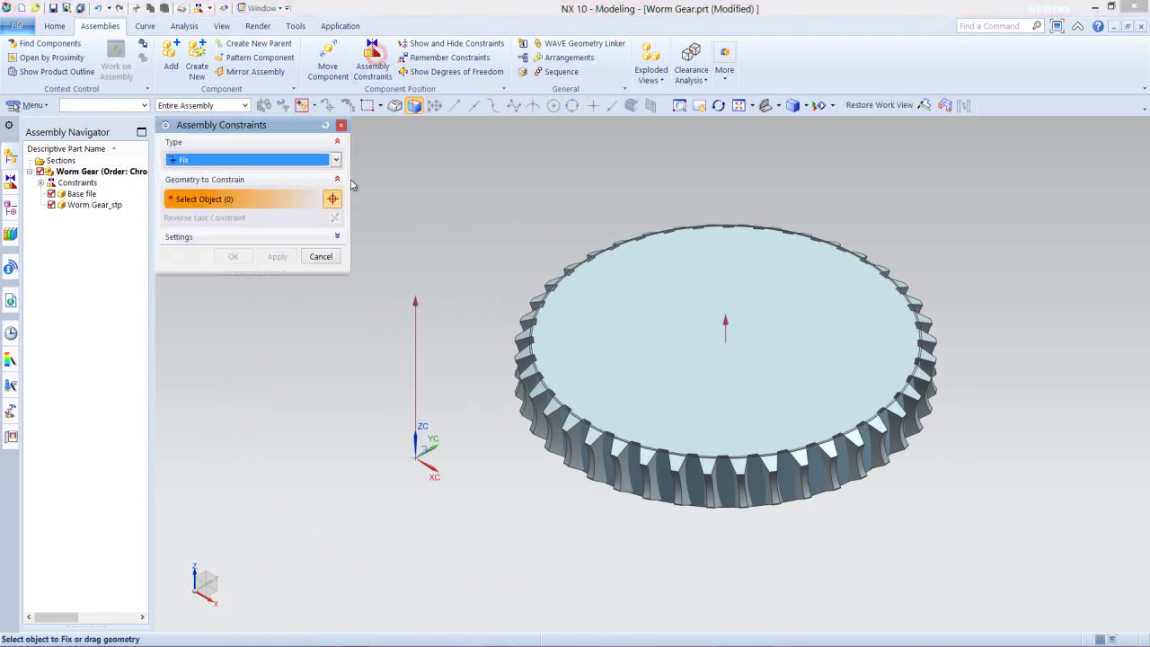
pyautogui.click(336, 161)
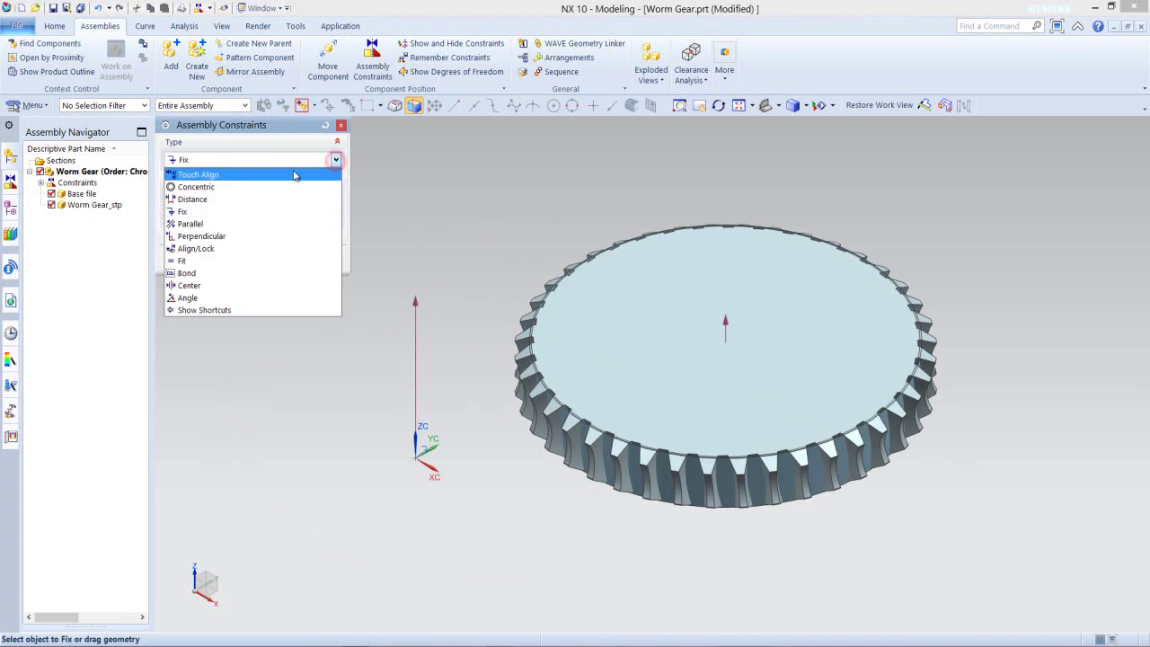
pyautogui.click(243, 175)
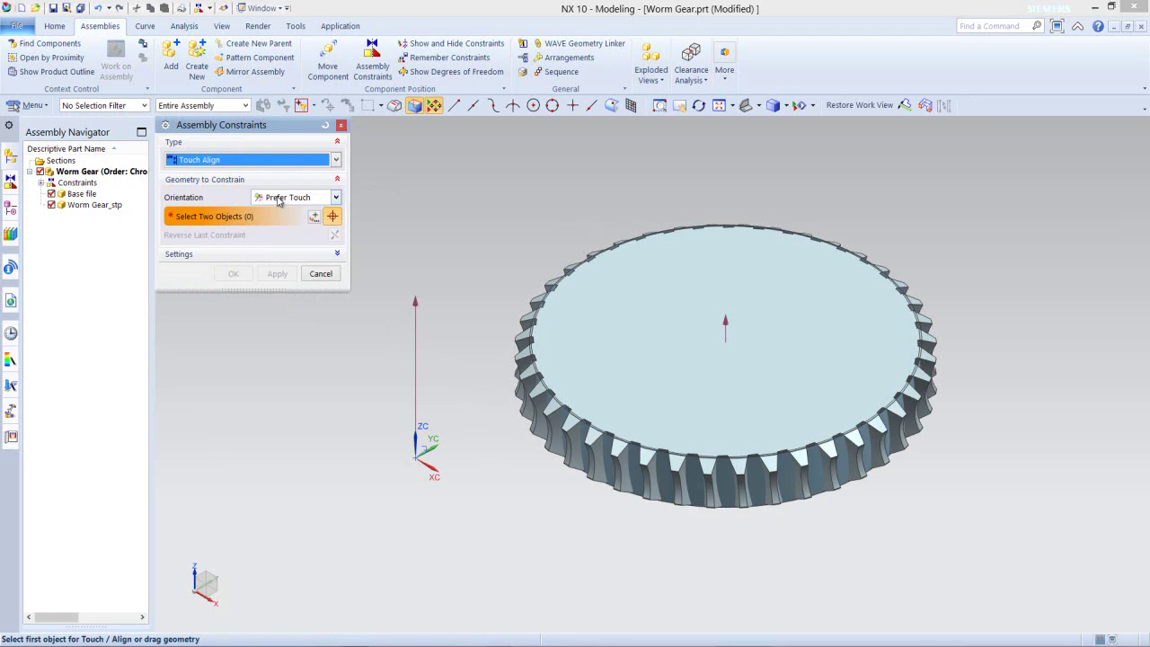
pyautogui.click(416, 307)
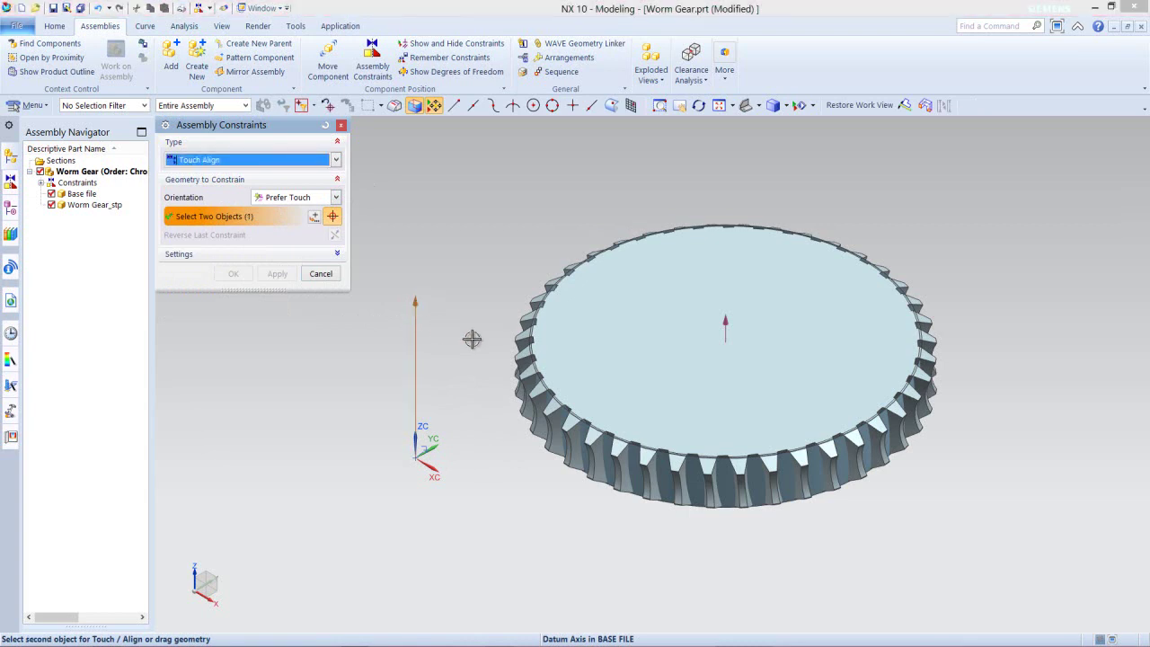
pyautogui.click(726, 319)
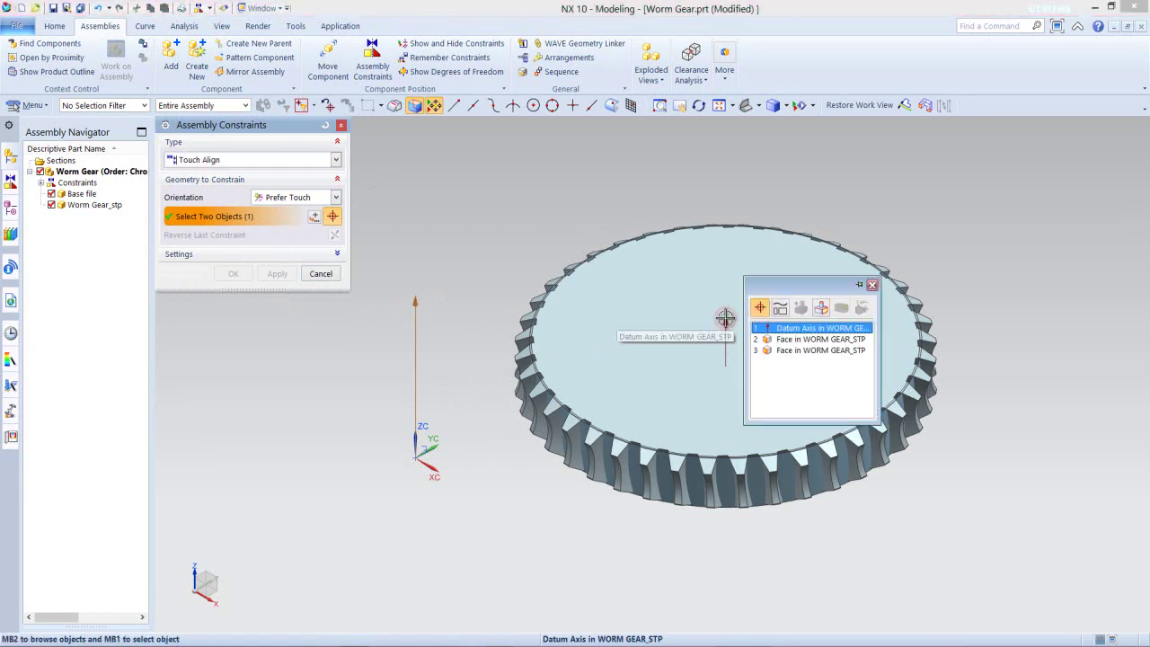
pyautogui.click(798, 329)
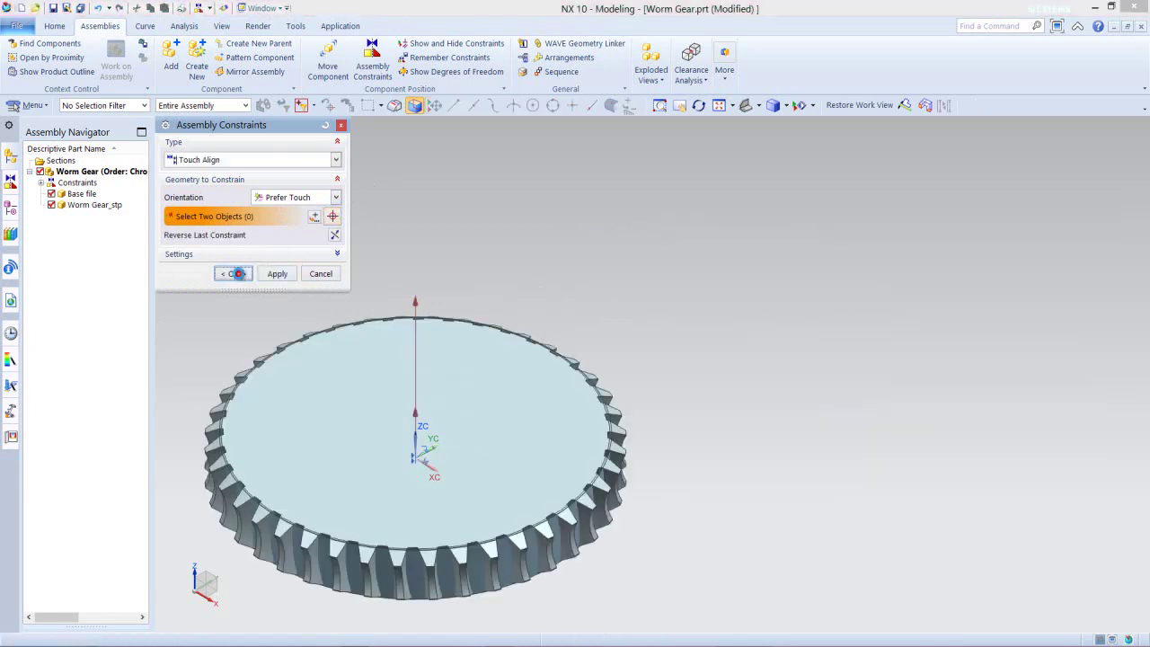
pyautogui.click(235, 273)
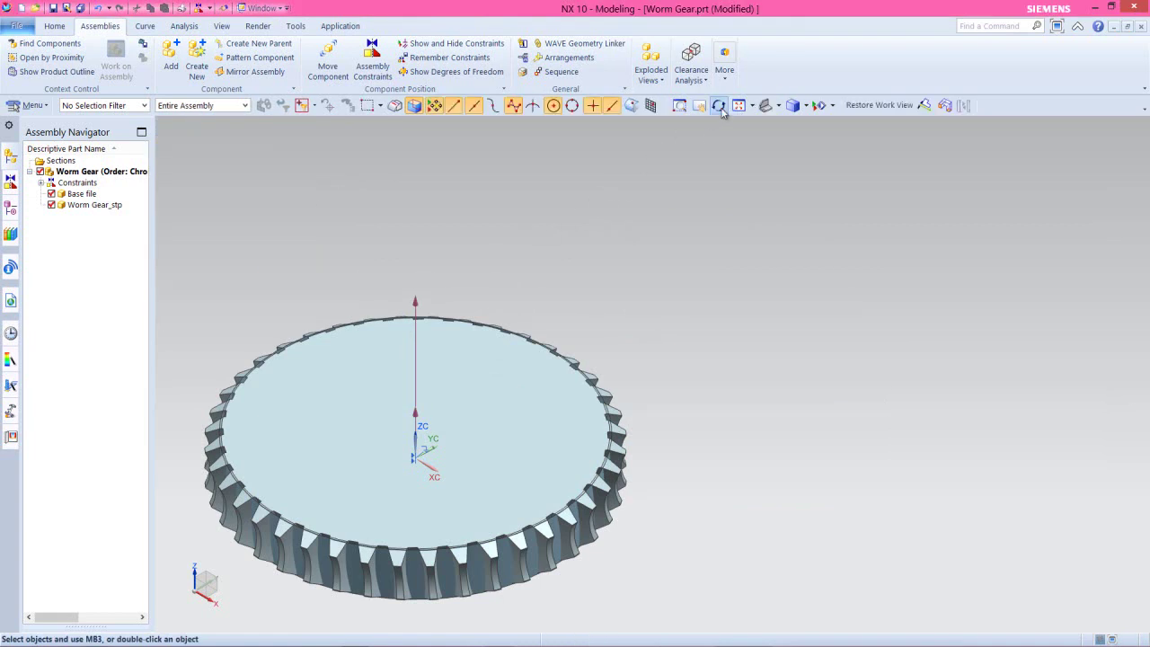
# - Fit the assembly in view and show the remaining degrees of freedom of the Worm Gear_stp component
pyautogui.click(719, 105)
pyautogui.click(738, 105)
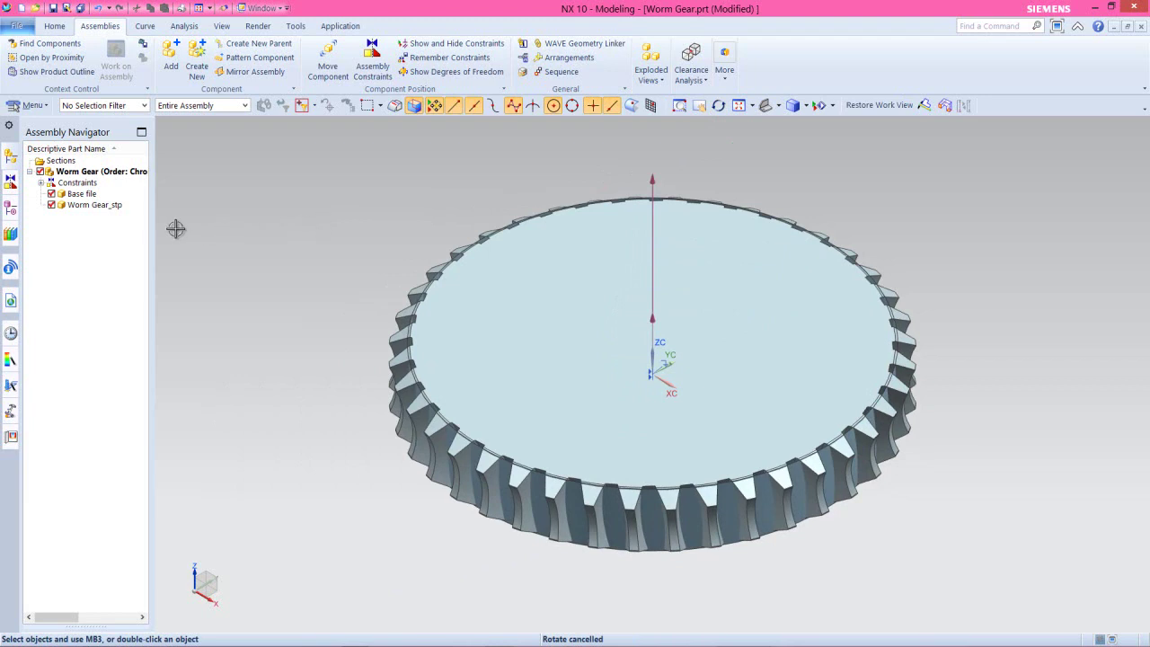
pyautogui.click(80, 205)
pyautogui.rightClick(79, 205)
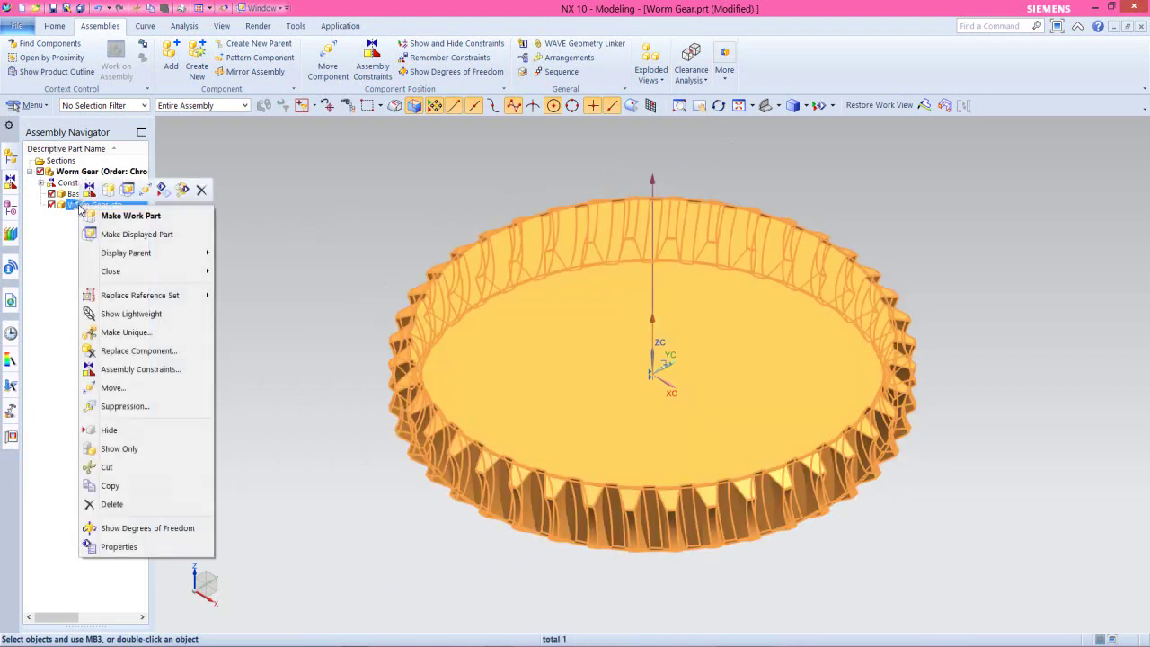
pyautogui.click(147, 528)
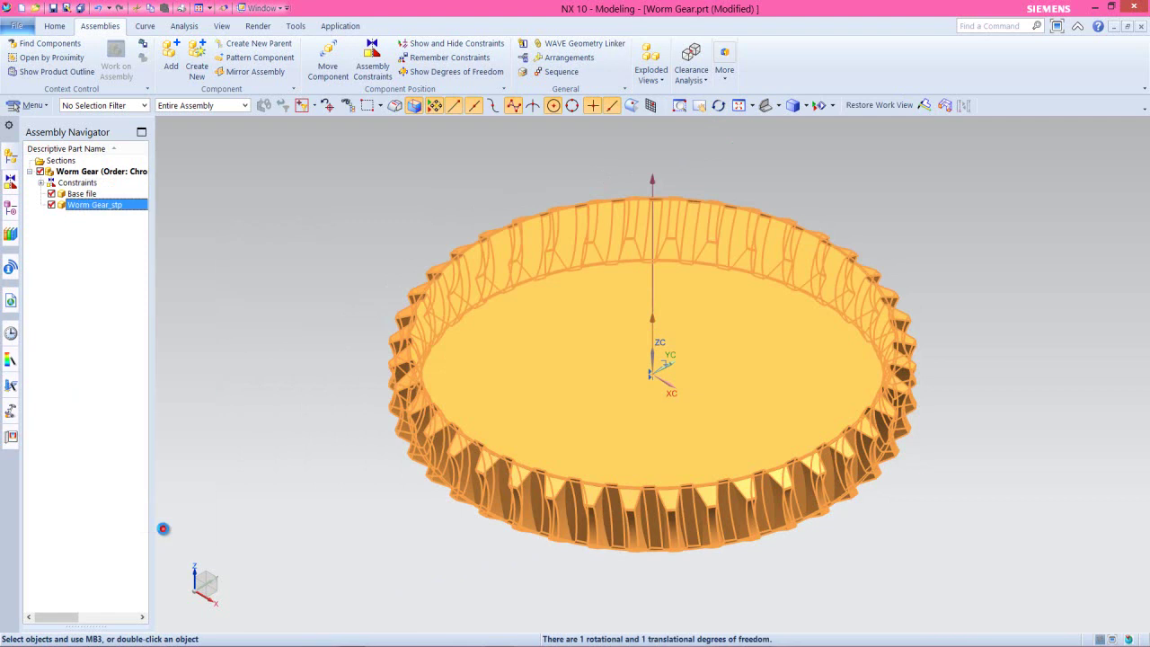
pyautogui.click(272, 457)
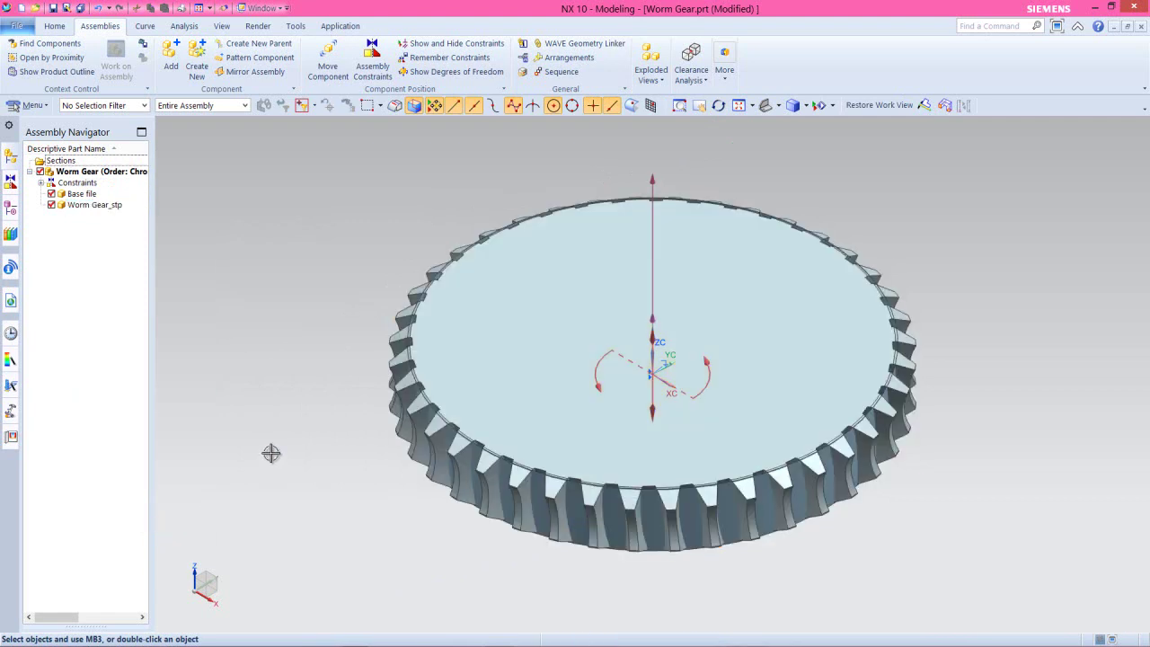
# - Move the gear component up along the Z axis with Dynamic motion, by 2.75 inches and a further 1.3 inches or so
pyautogui.click(321, 69)
pyautogui.click(526, 322)
pyautogui.middleClick(453, 225)
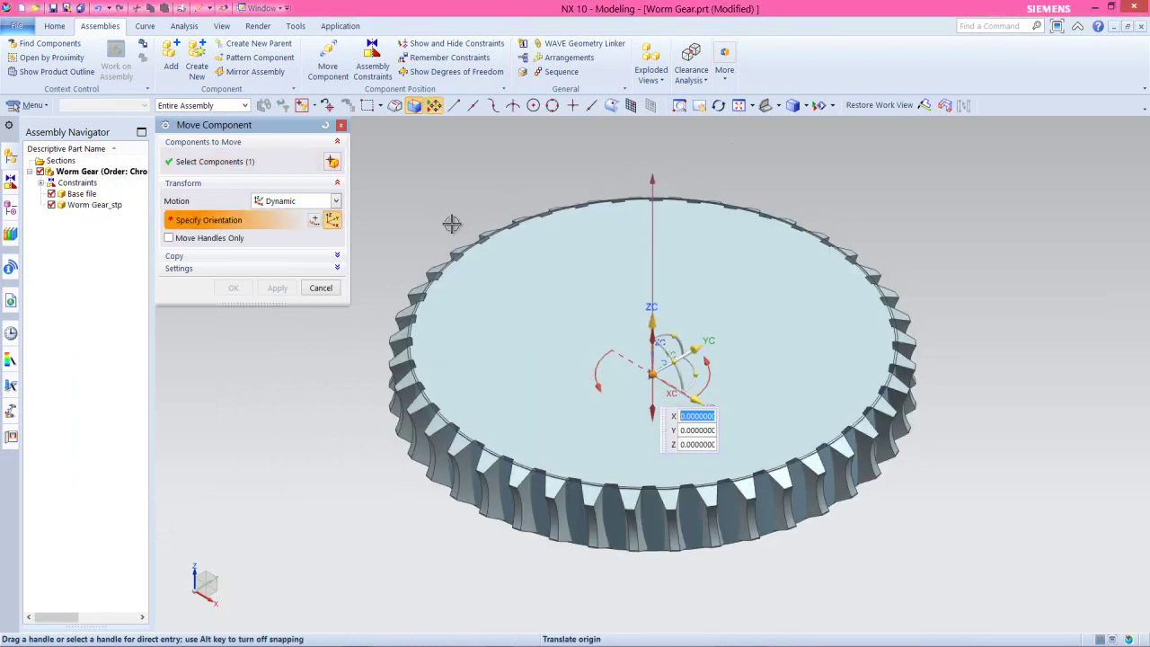
pyautogui.moveTo(649, 312); pyautogui.dragTo(657, 126)
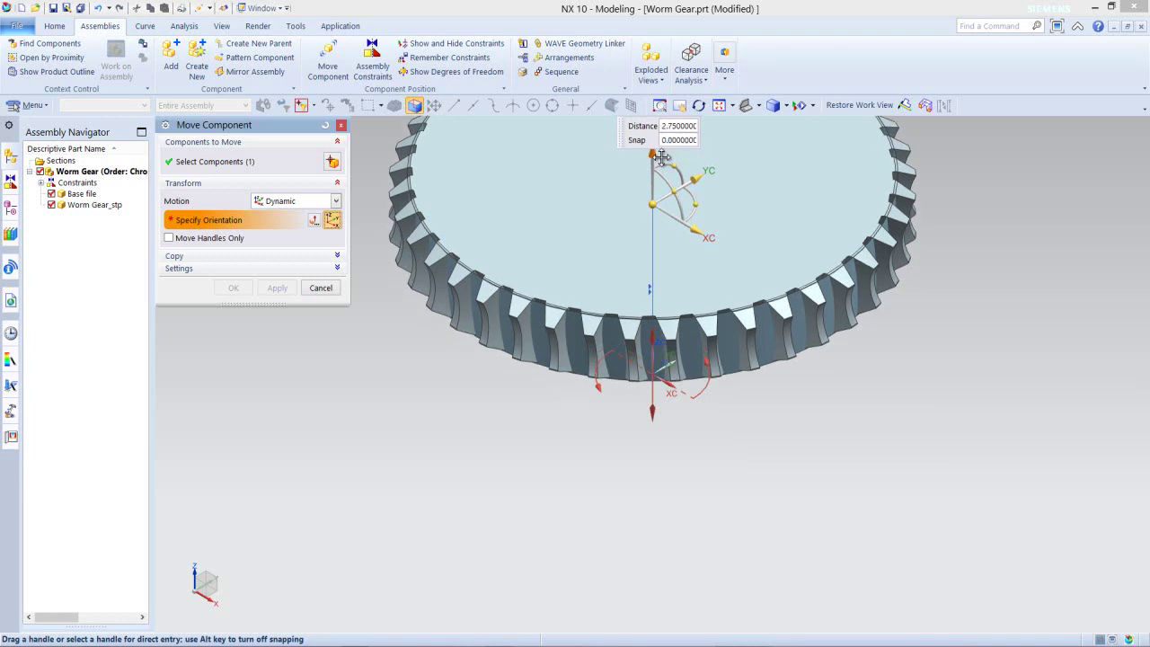
pyautogui.scroll(-3, 623, 363)
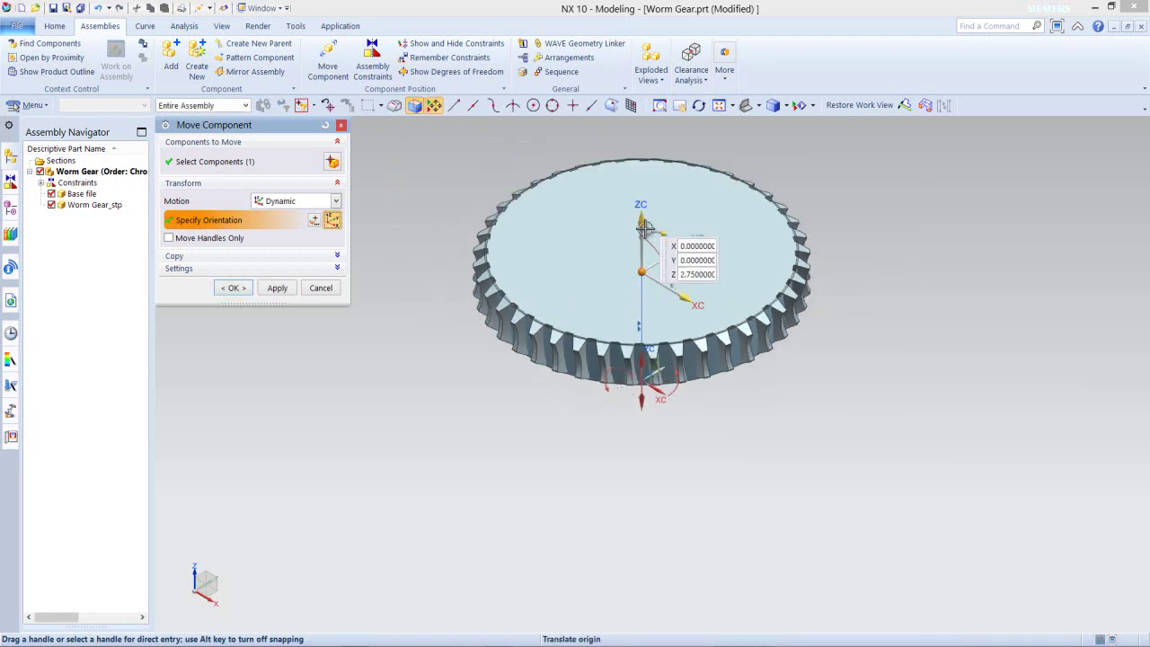
pyautogui.moveTo(642, 206); pyautogui.dragTo(642, 164)
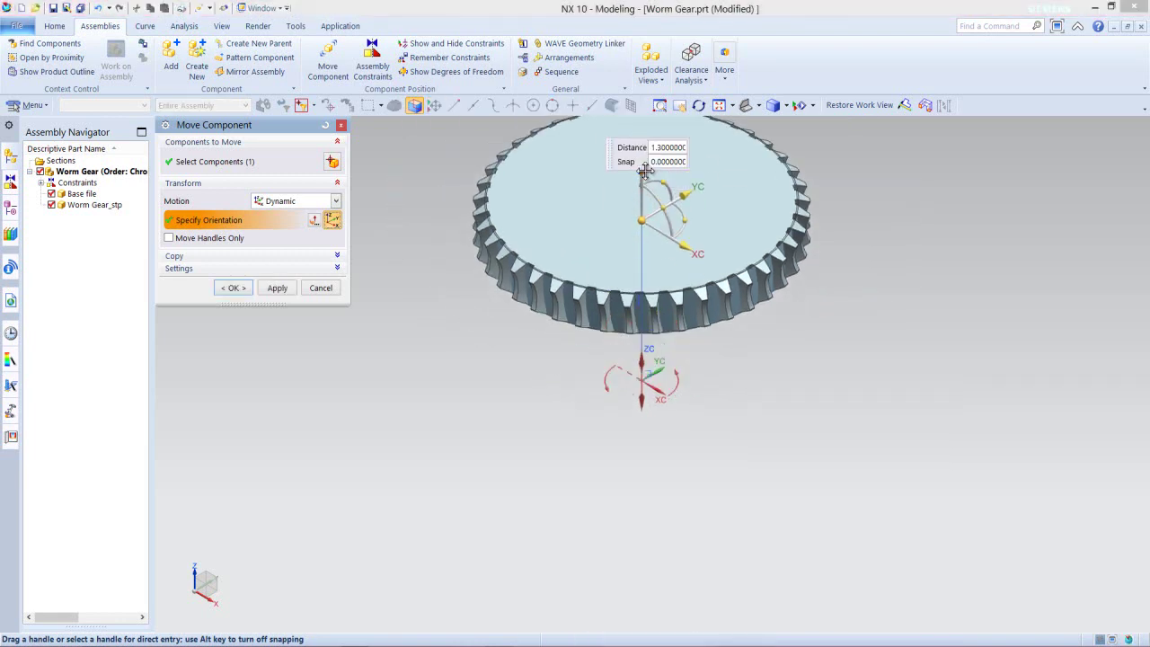
pyautogui.click(231, 287)
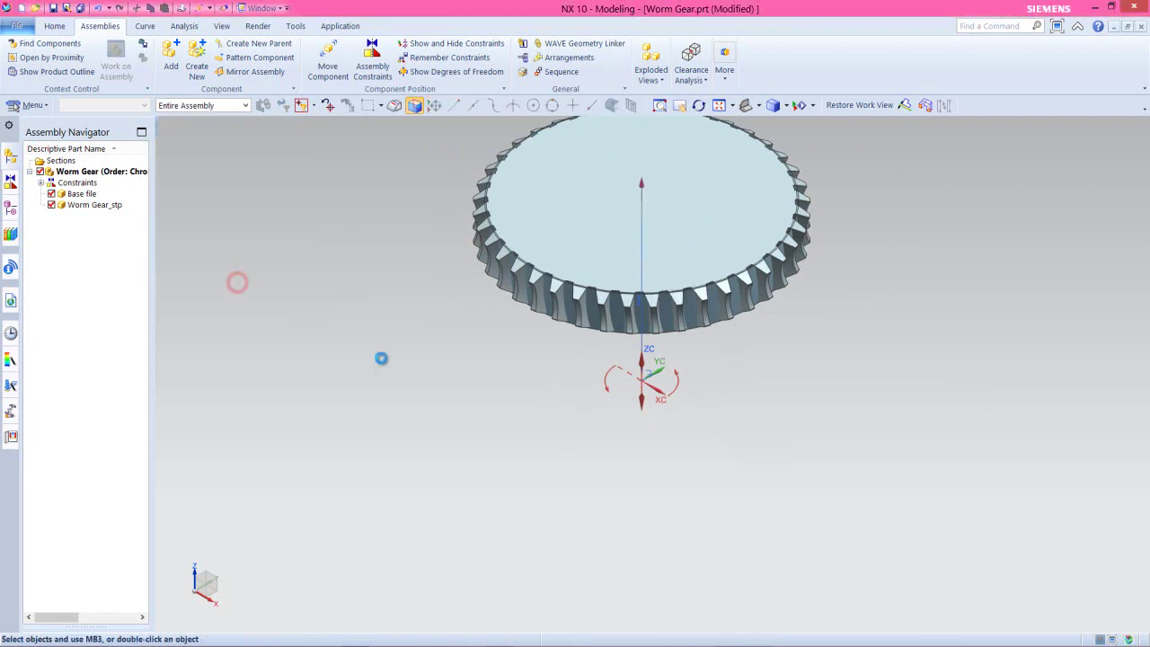
pyautogui.scroll(-3, 641, 453)
pyautogui.scroll(2, 690, 310)
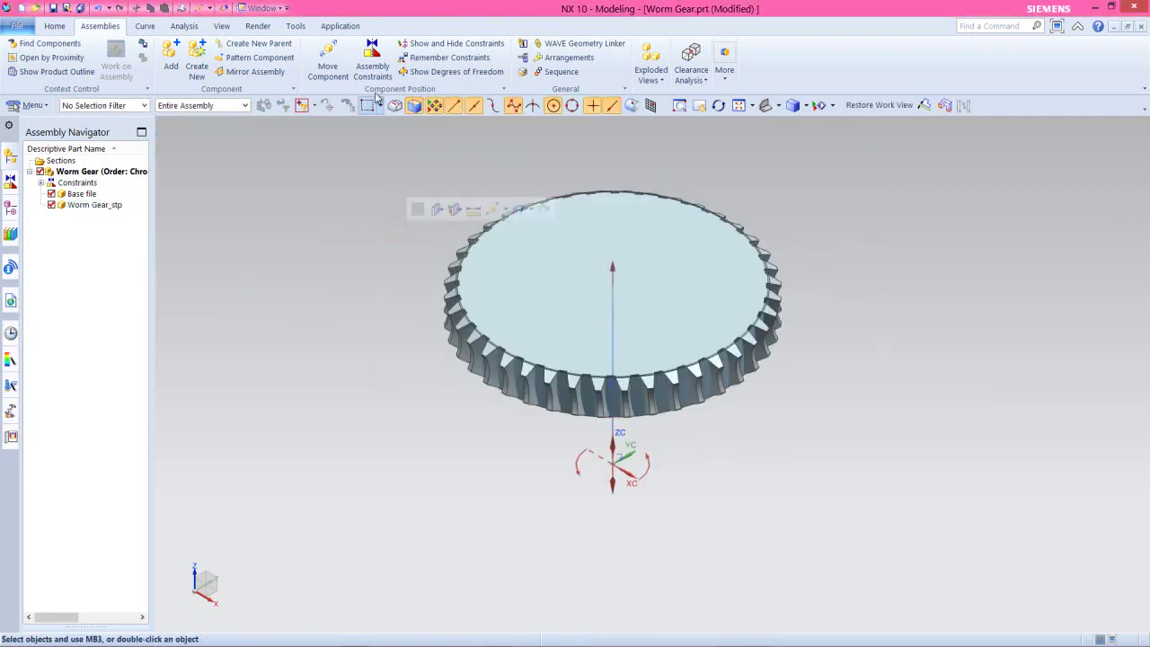
# - Switch the display to Static Wireframe and apply a Touch Align constraint between the gear's center point and the Base file's point
pyautogui.click(372, 61)
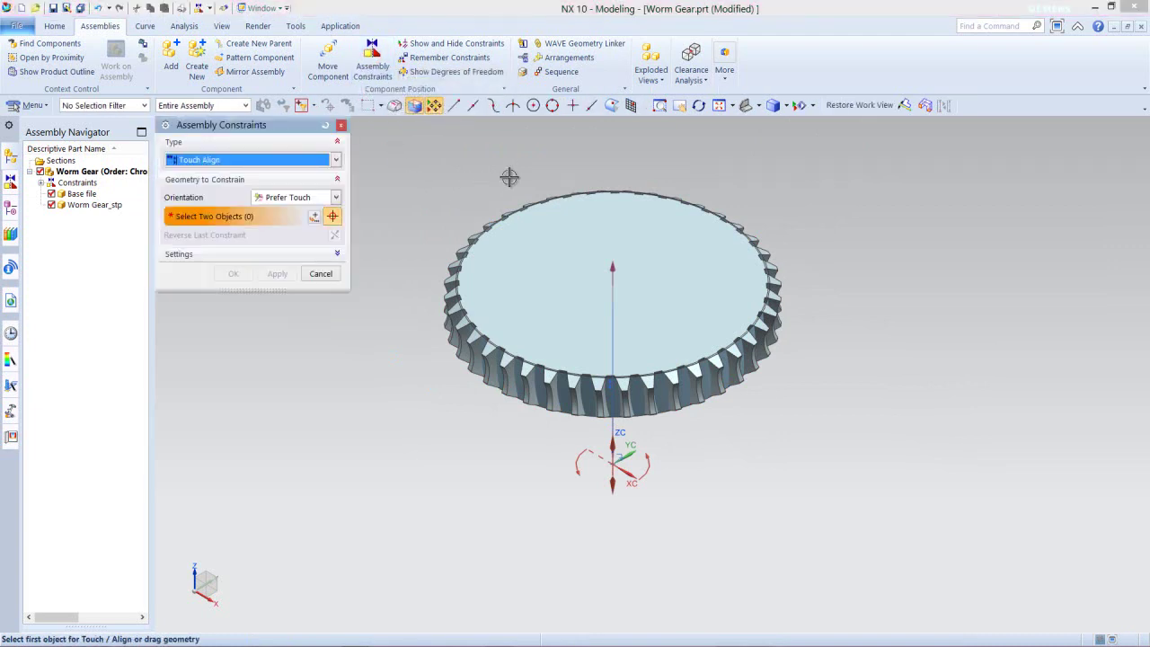
pyautogui.click(788, 105)
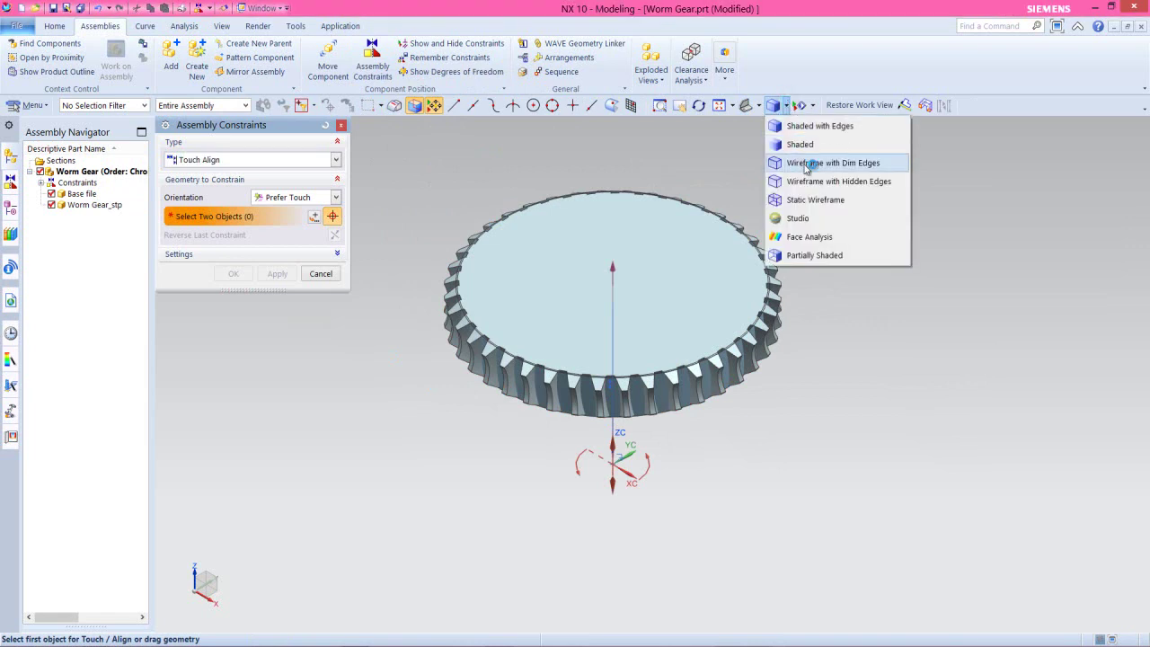
pyautogui.click(820, 199)
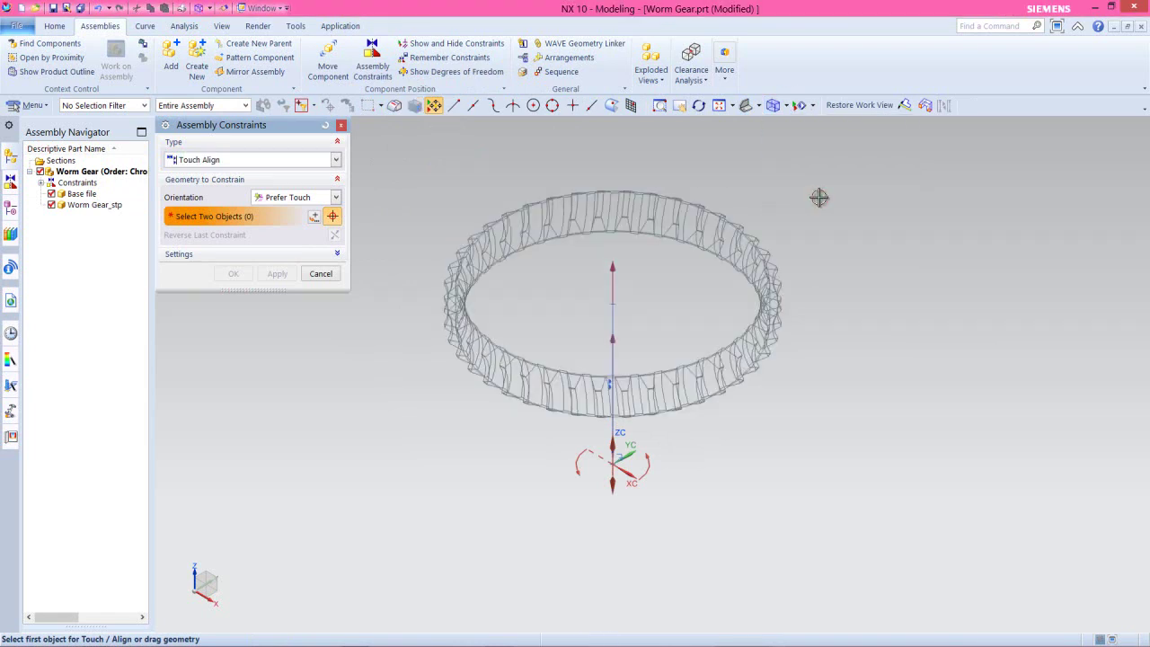
pyautogui.click(616, 304)
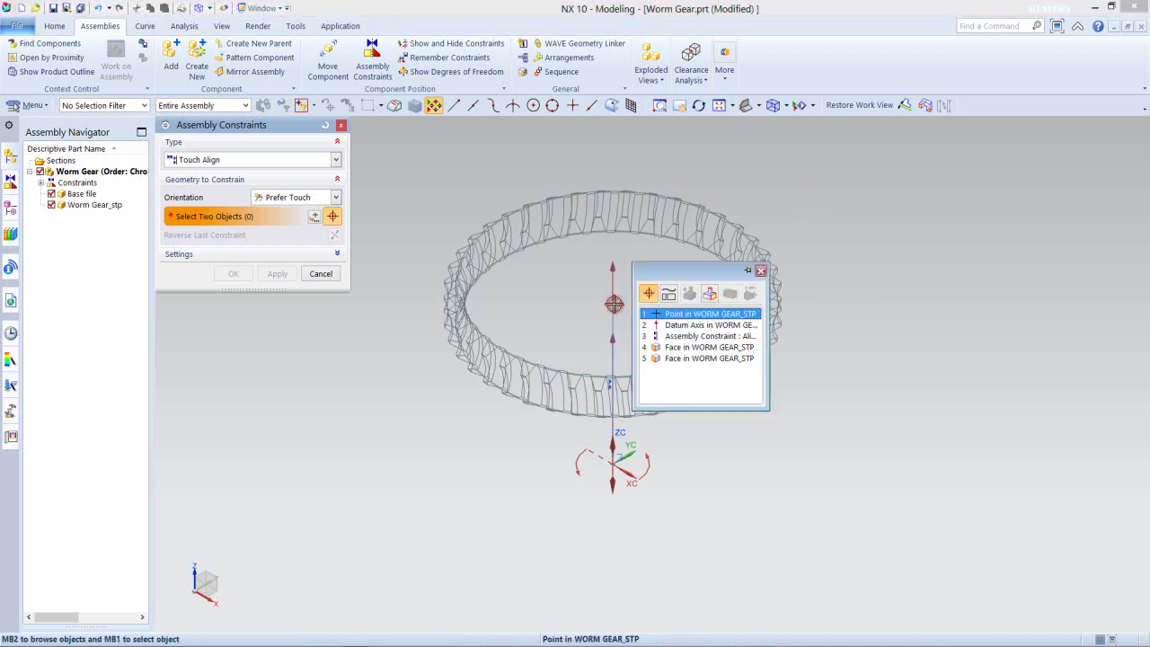
pyautogui.click(679, 313)
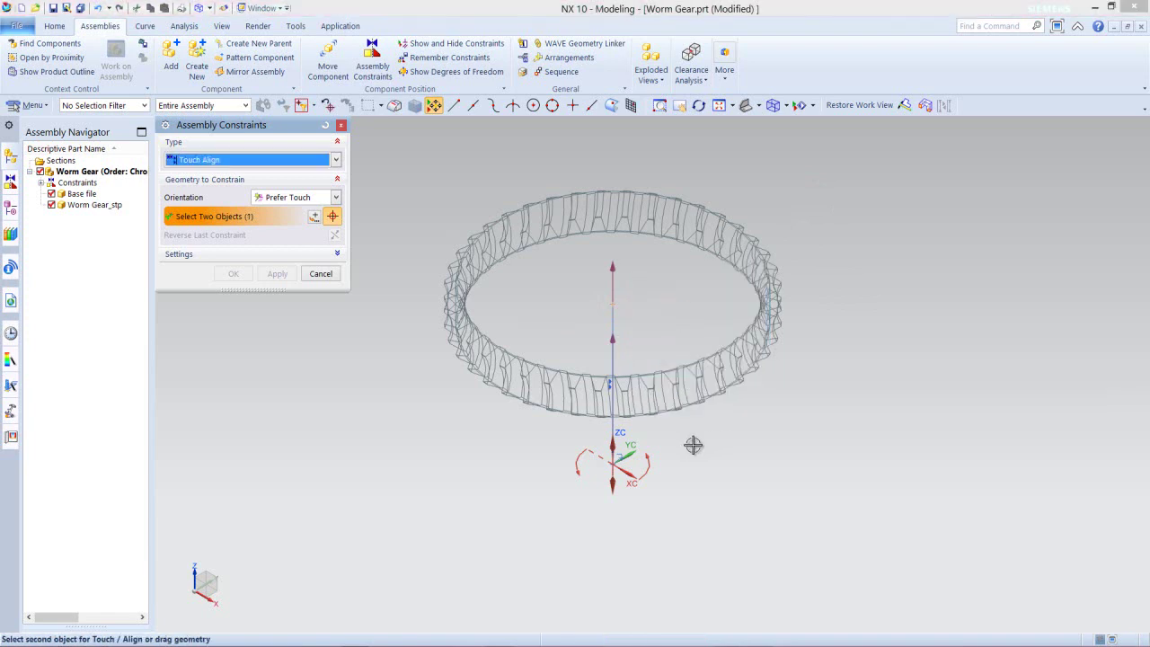
pyautogui.click(618, 464)
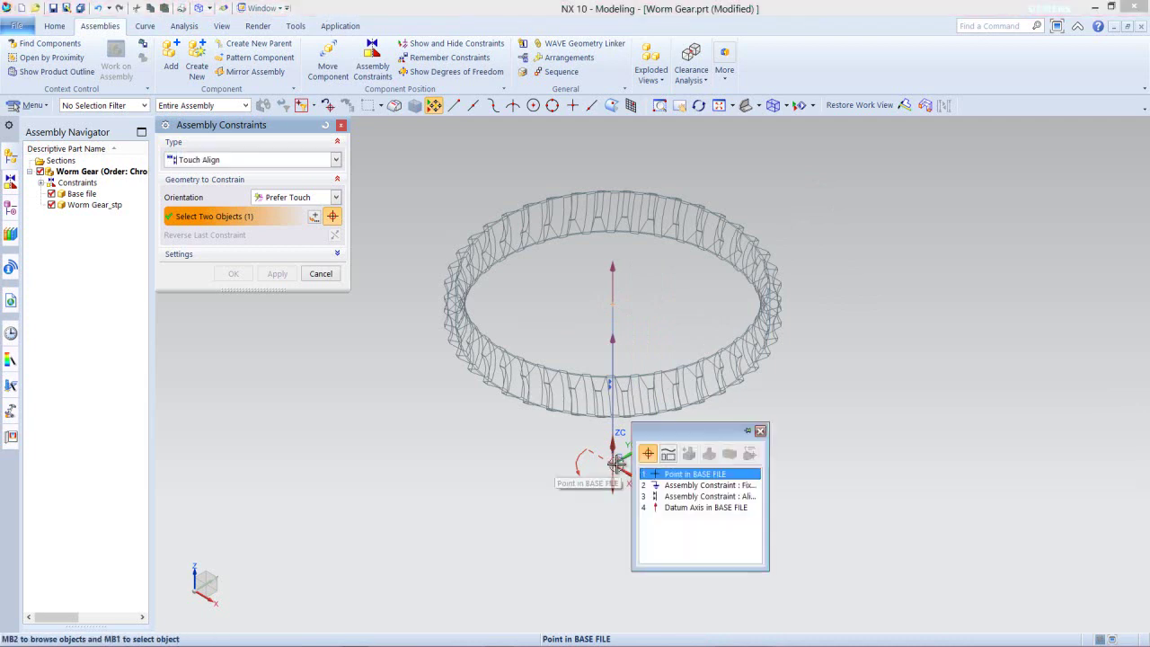
pyautogui.click(683, 474)
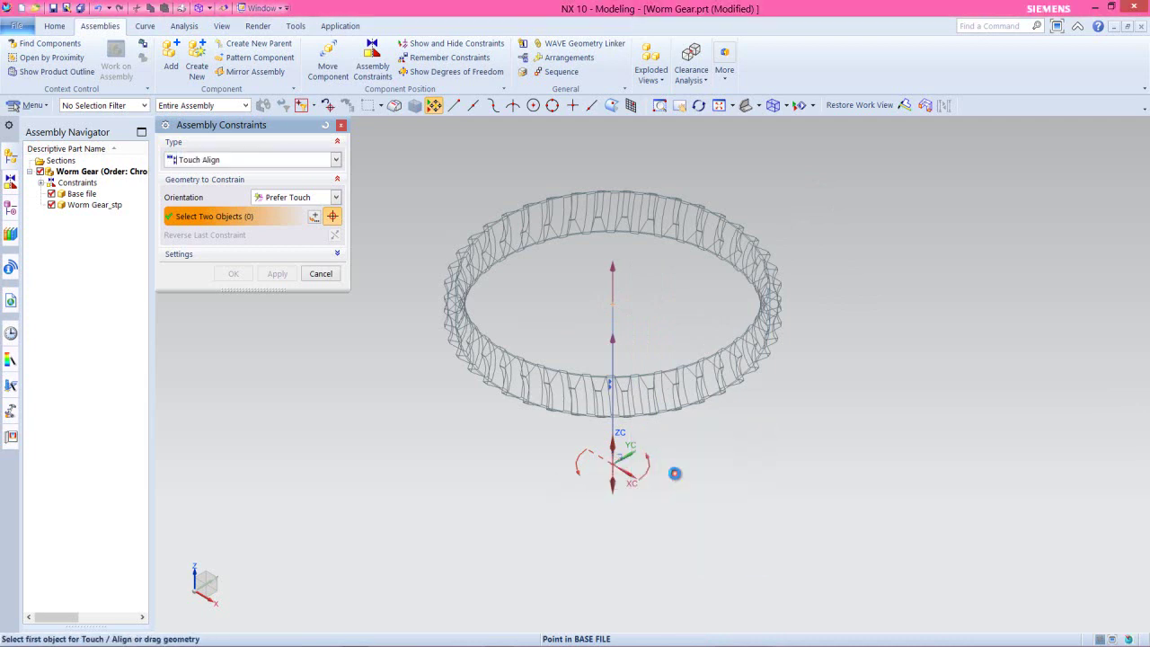
pyautogui.click(231, 275)
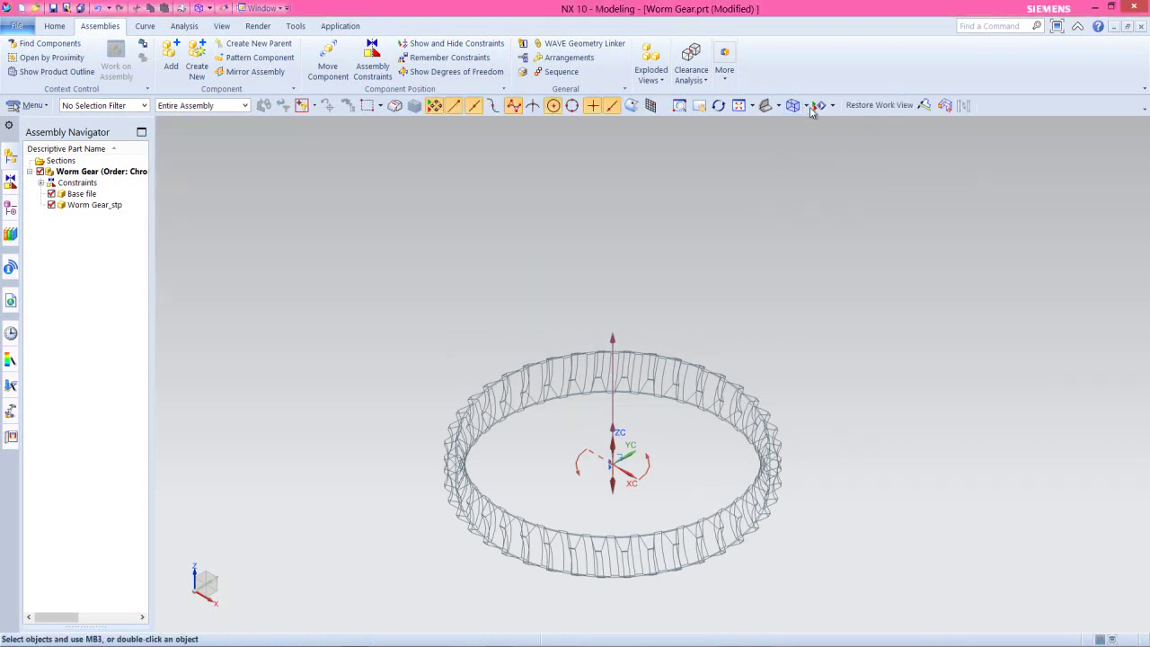
# - Switch the display back to shaded with visible edges and fit the assembly in view
pyautogui.click(807, 106)
pyautogui.click(808, 126)
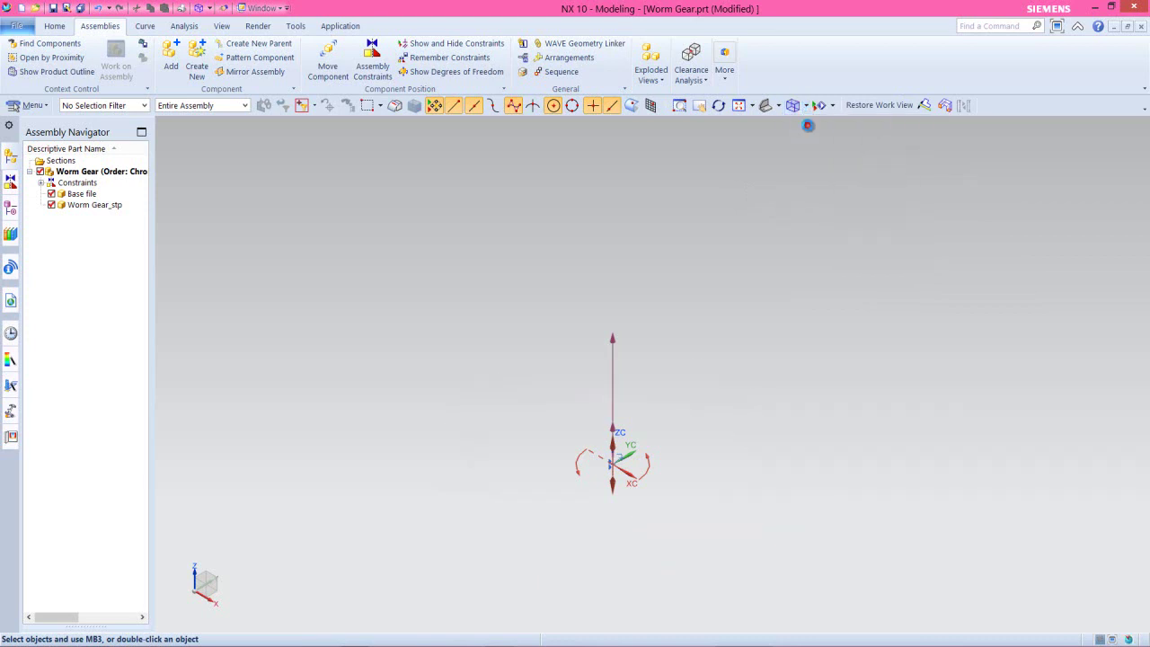
pyautogui.click(741, 106)
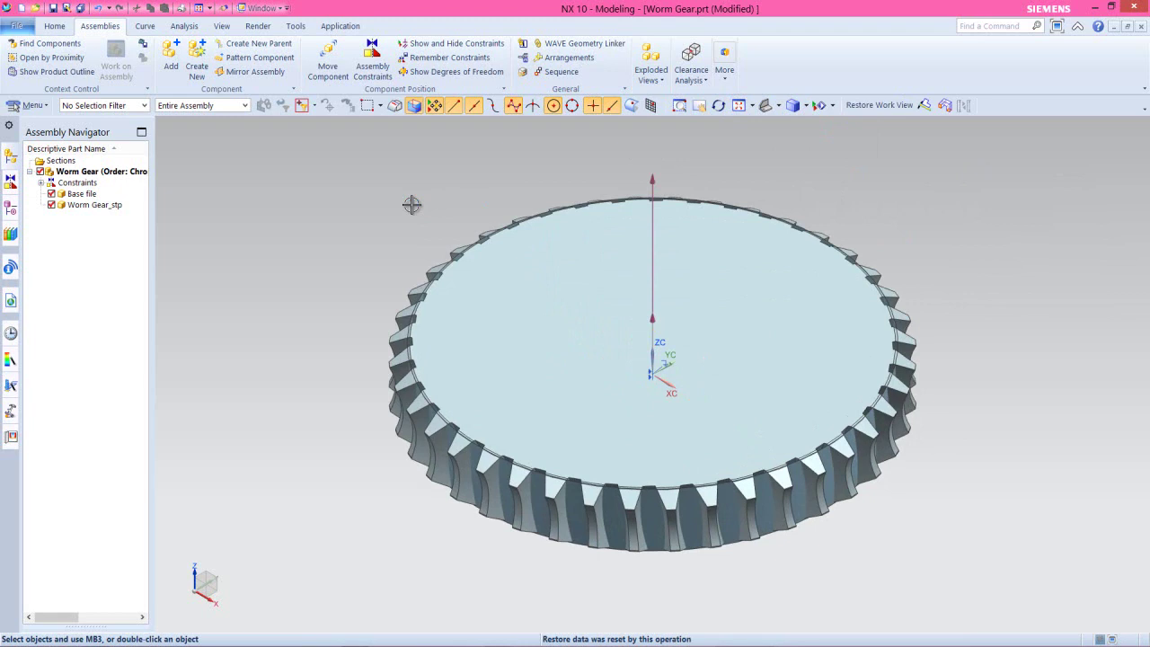
# - Show the remaining degrees of freedom of the Worm Gear_stp component, and refresh the display to clear the markers
pyautogui.rightClick(106, 205)
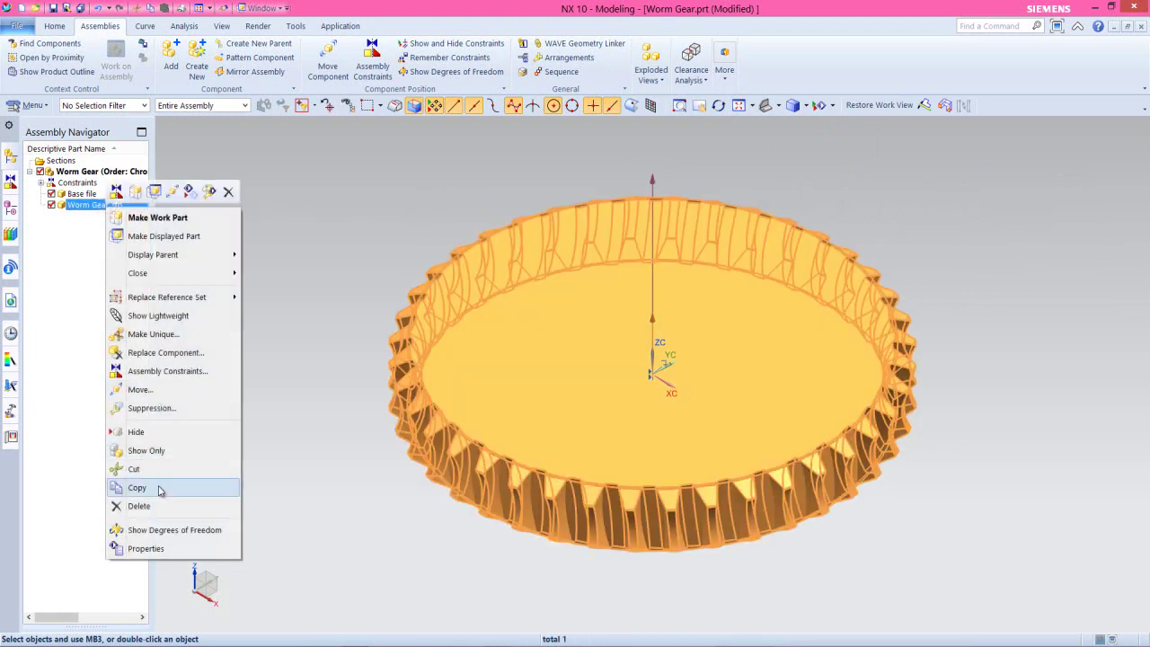
pyautogui.click(176, 532)
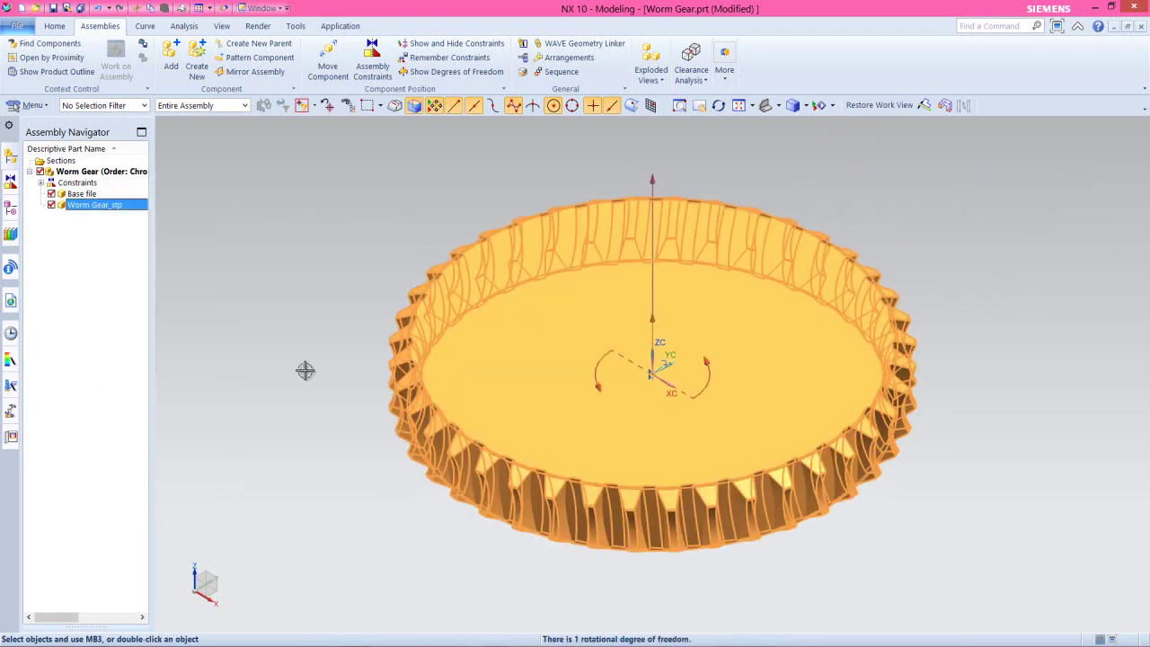
pyautogui.click(306, 370)
pyautogui.rightClick(277, 221)
pyautogui.click(299, 226)
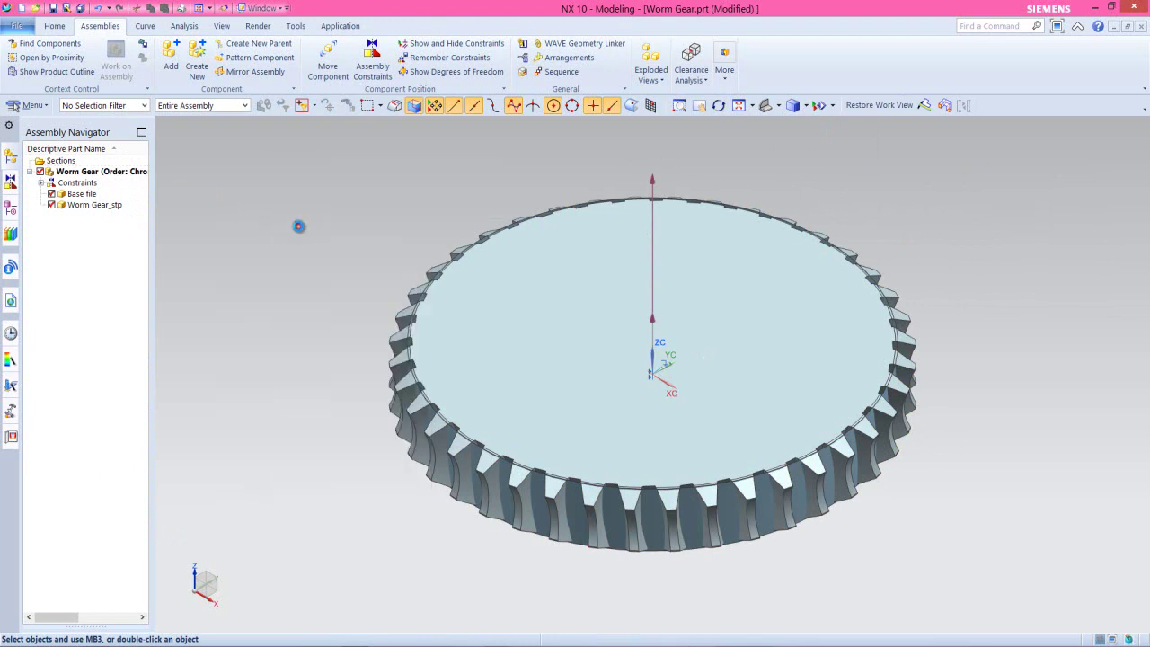
# - Save the Worm Gear assembly
pyautogui.click(54, 26)
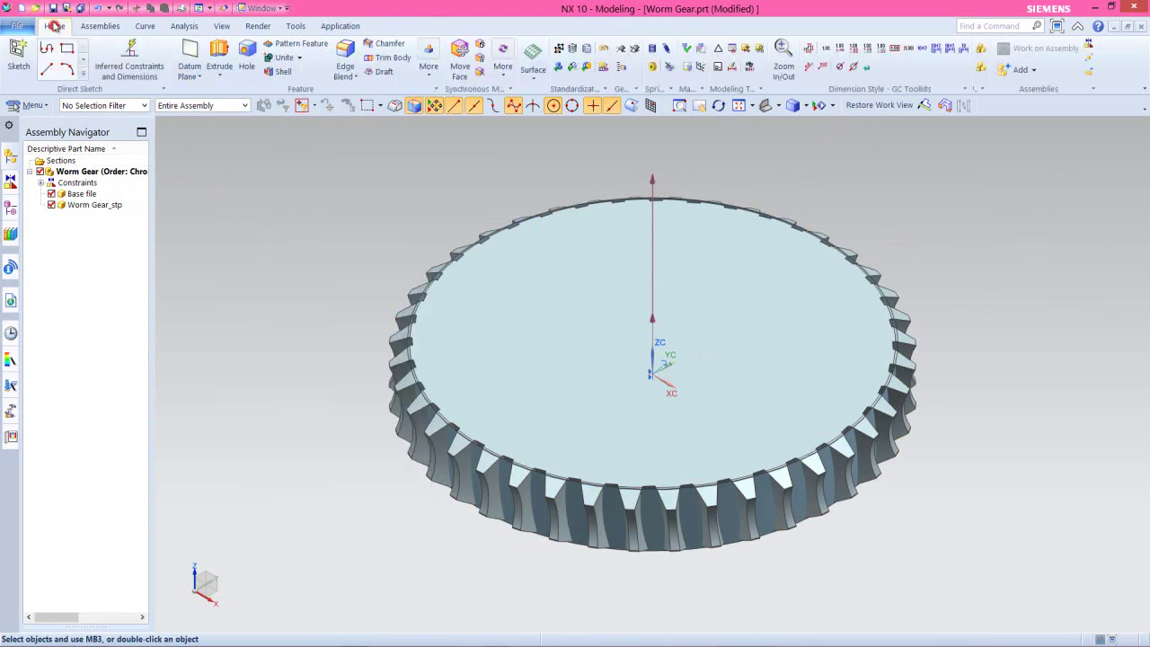
pyautogui.hotkey('ctrl', 's')
pyautogui.rightClick(303, 303)
pyautogui.click(105, 26)
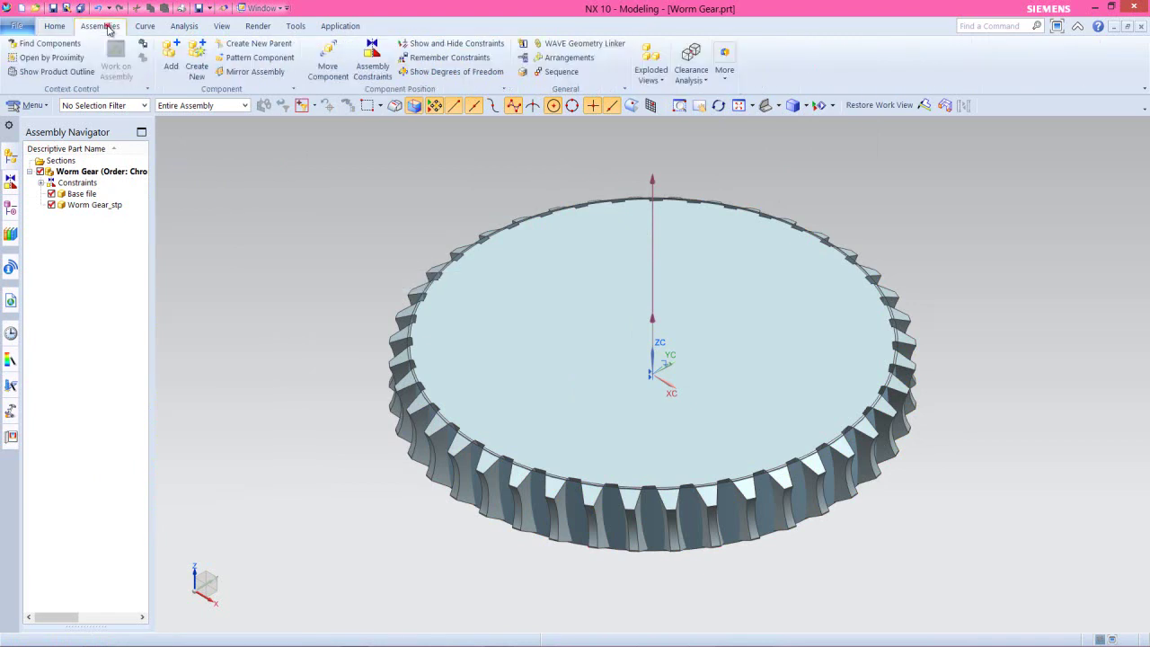
# - Add the Worm_stp part as a component with Move positioning, placing it at the absolute origin 0, 0, 0
pyautogui.click(170, 59)
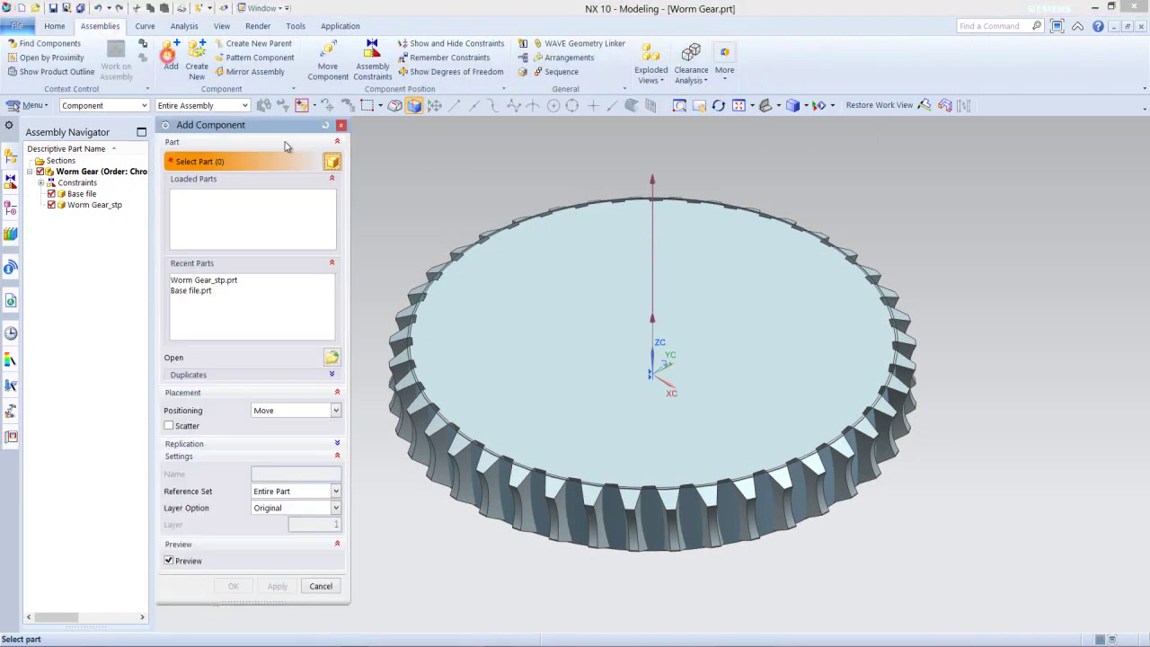
pyautogui.click(333, 359)
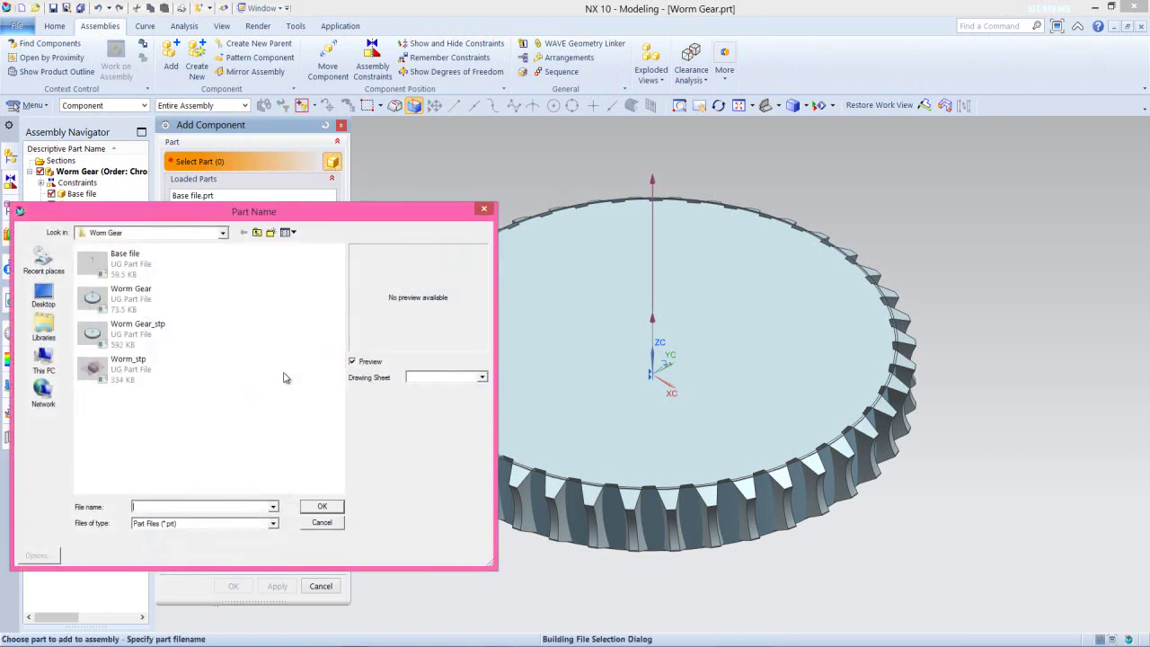
pyautogui.click(167, 367)
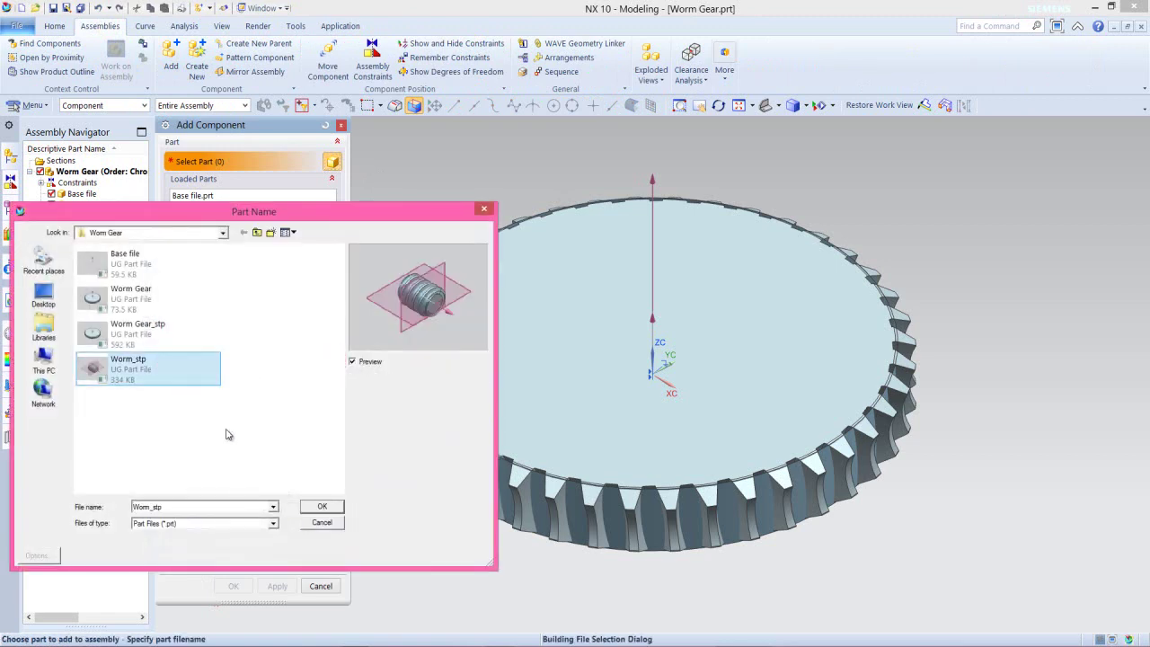
pyautogui.click(321, 507)
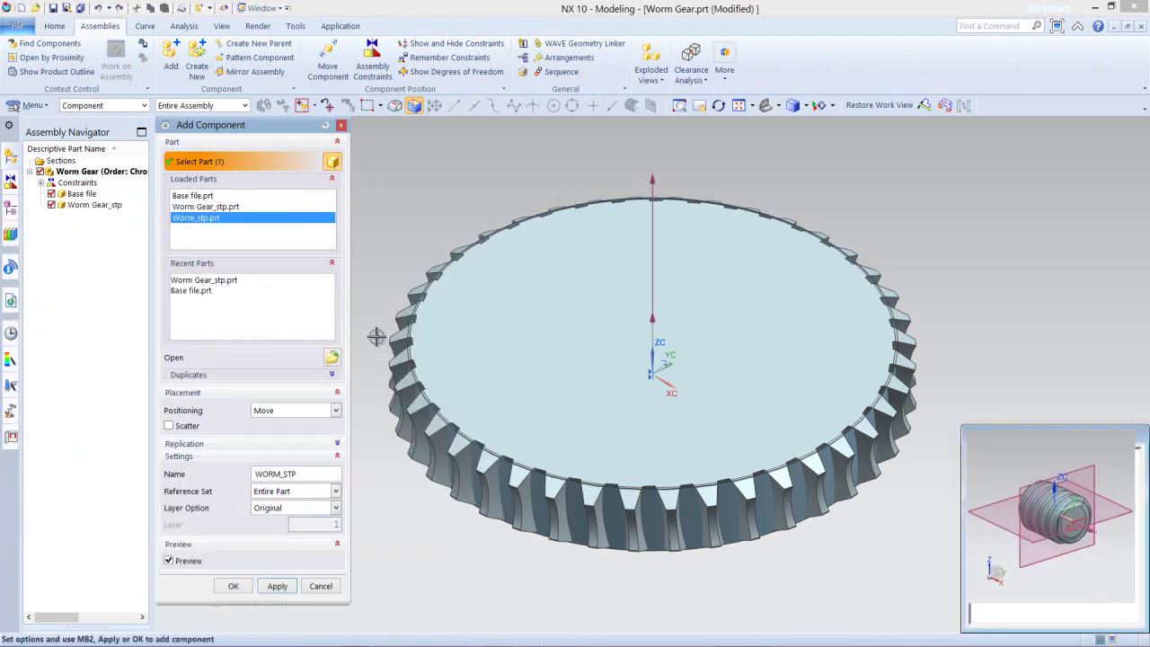
pyautogui.click(236, 586)
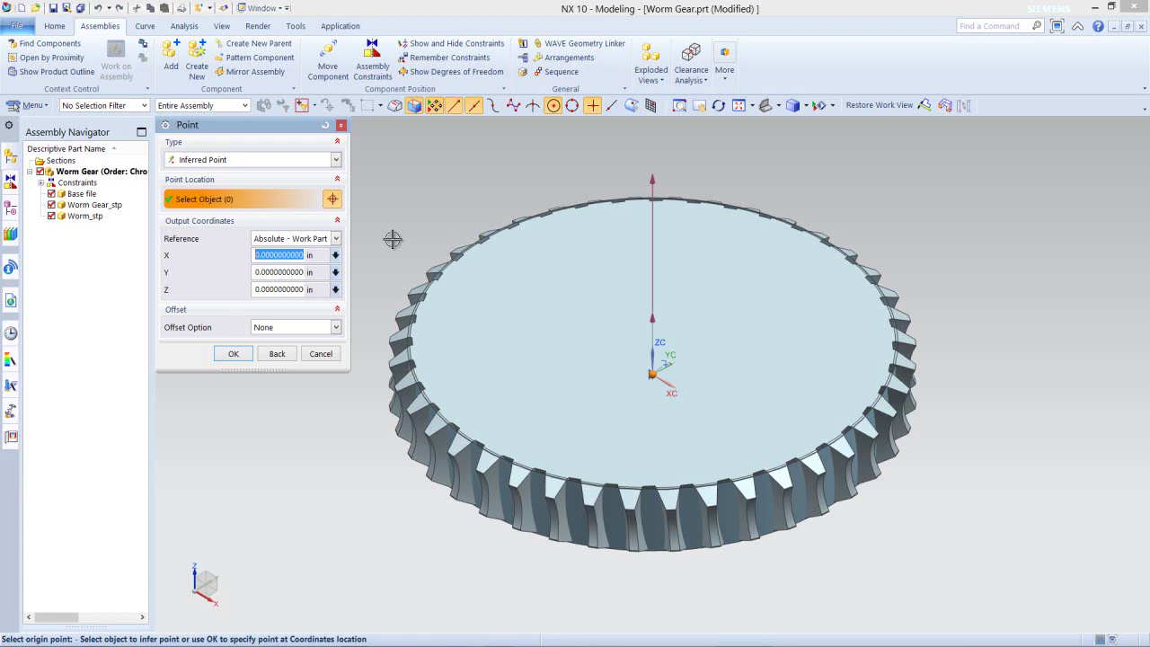
pyautogui.click(246, 352)
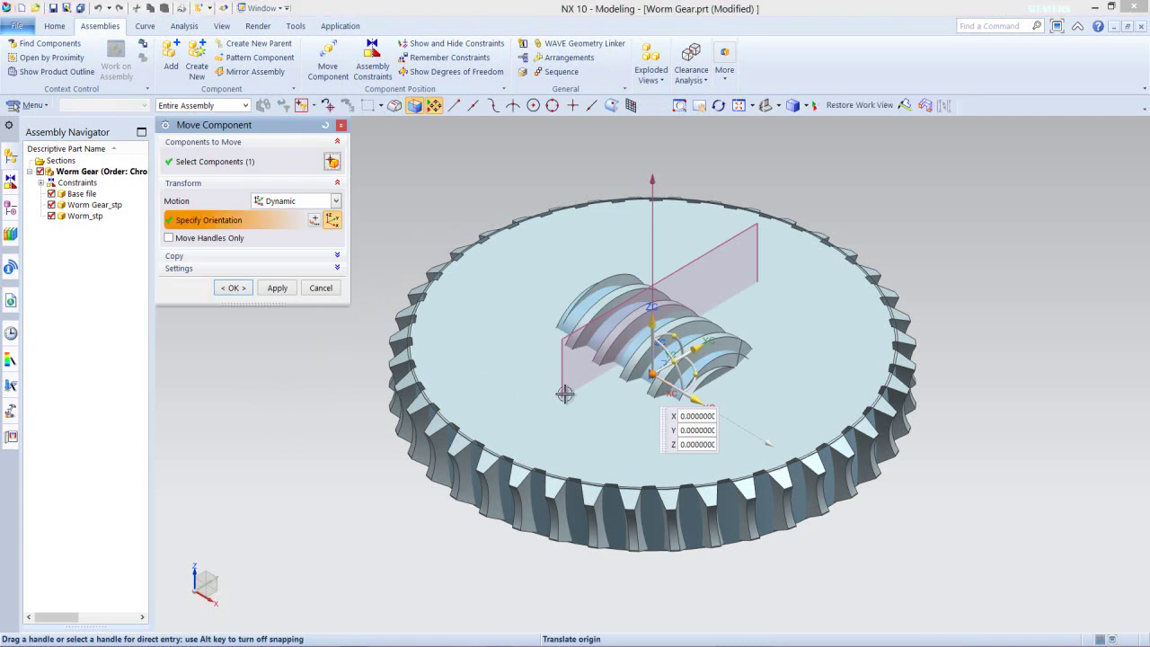
# - Move the worm clear of the gear with Dynamic motion, to about X 0.62, Y 6.13, Z 0 in
pyautogui.moveTo(652, 376); pyautogui.dragTo(1005, 203)
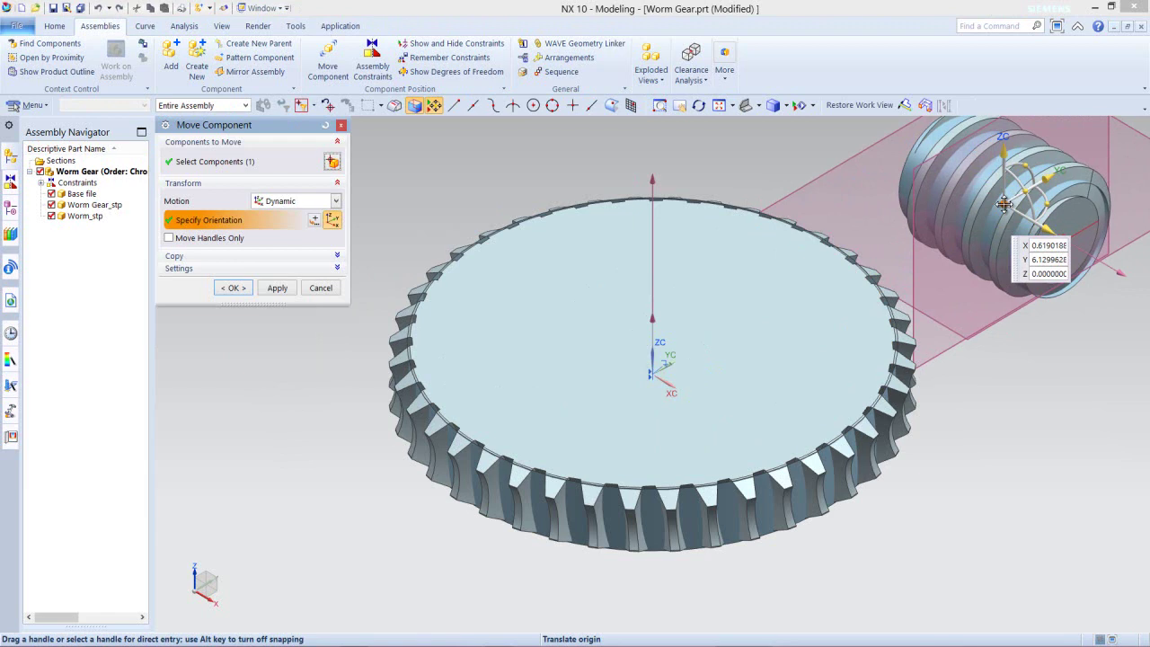
pyautogui.click(245, 291)
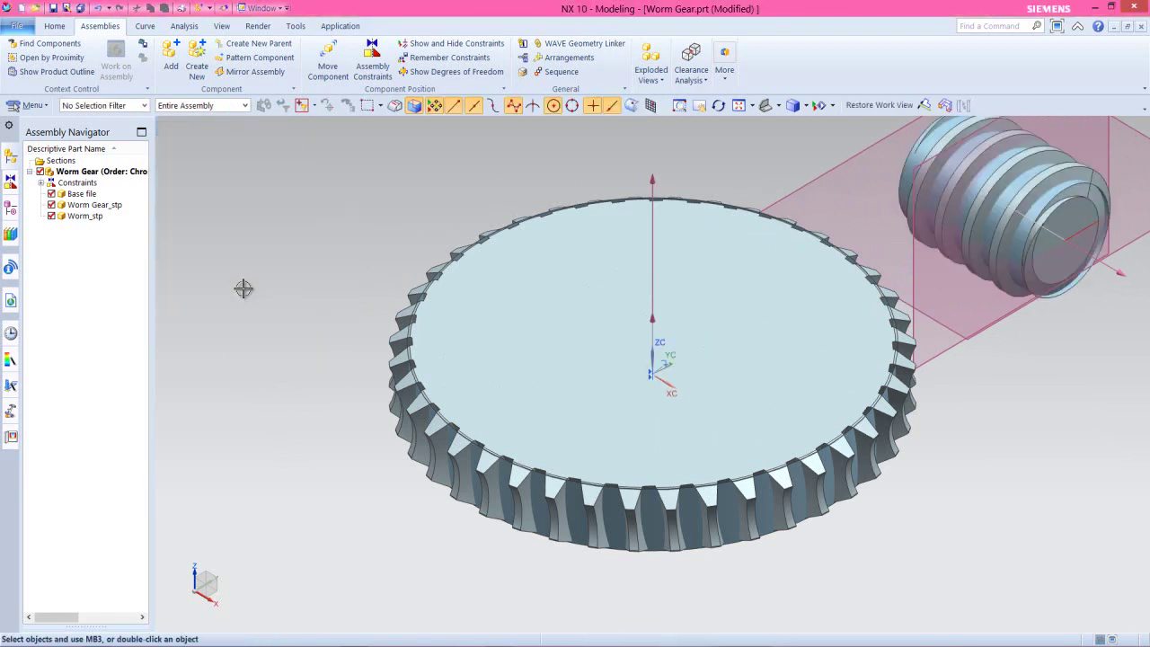
pyautogui.click(332, 290)
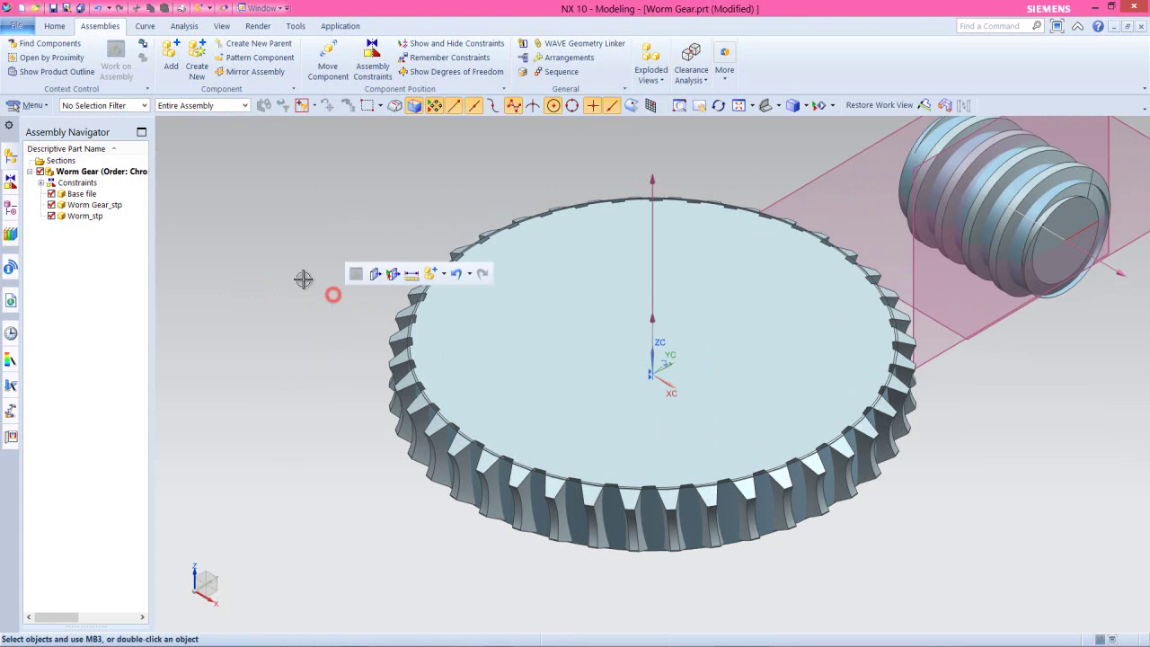
# - Make Base file the work part, show its Datum Coordinate System, and return to working on the displayed assembly
pyautogui.doubleClick(82, 194)
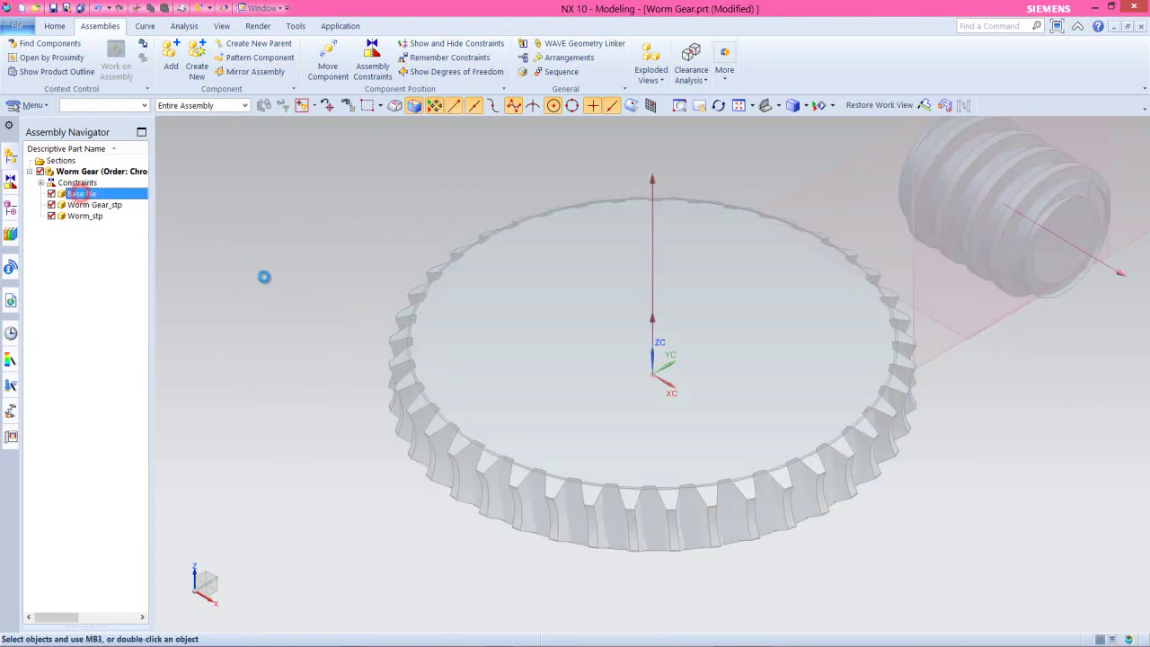
pyautogui.click(11, 210)
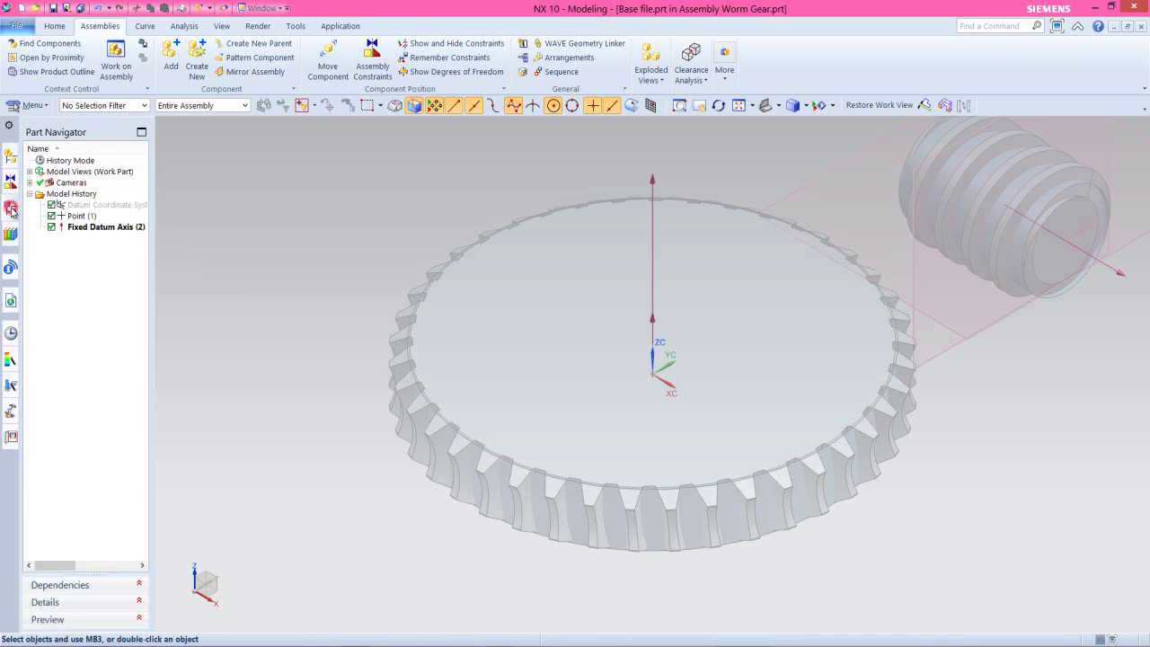
pyautogui.click(107, 206)
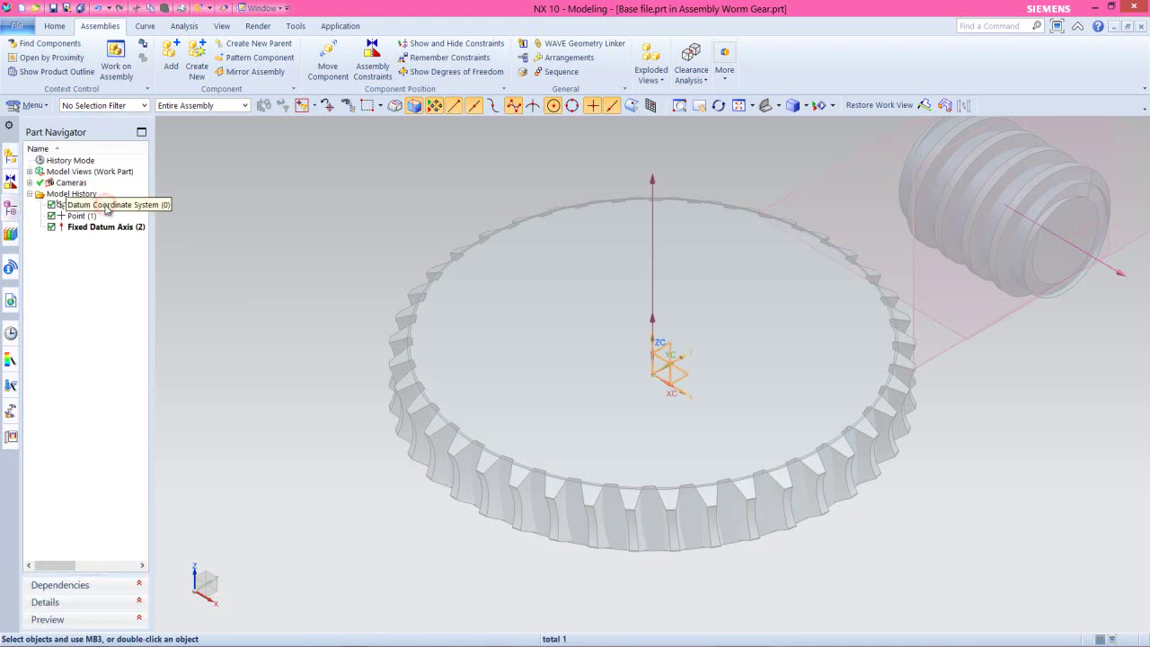
pyautogui.rightClick(106, 208)
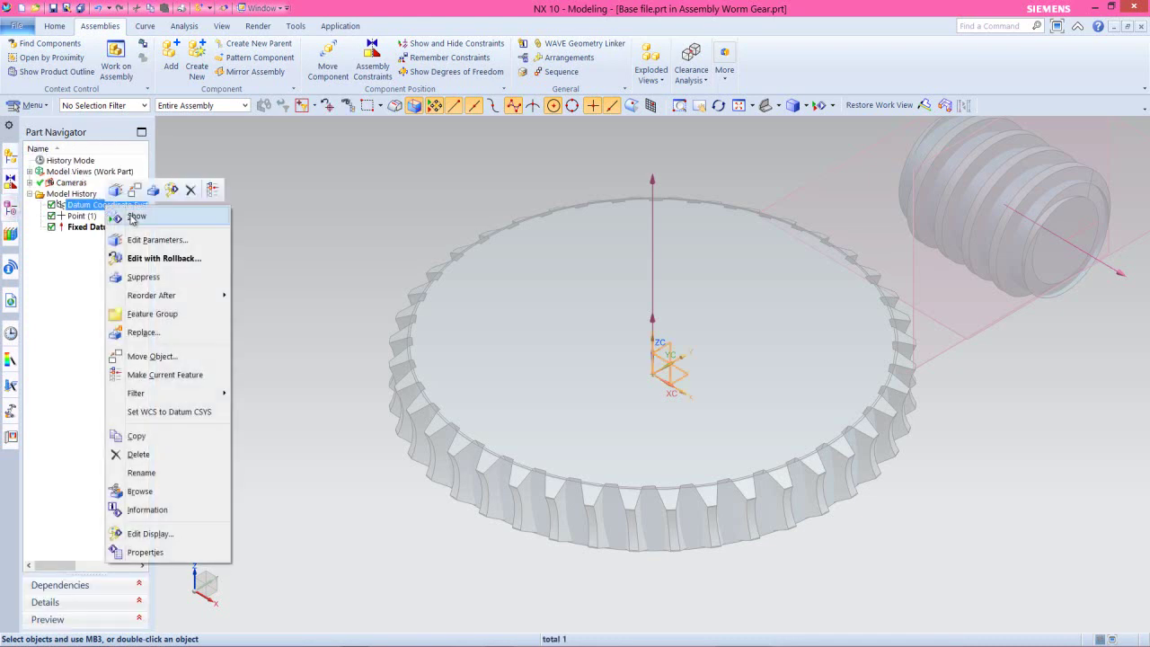
pyautogui.click(136, 215)
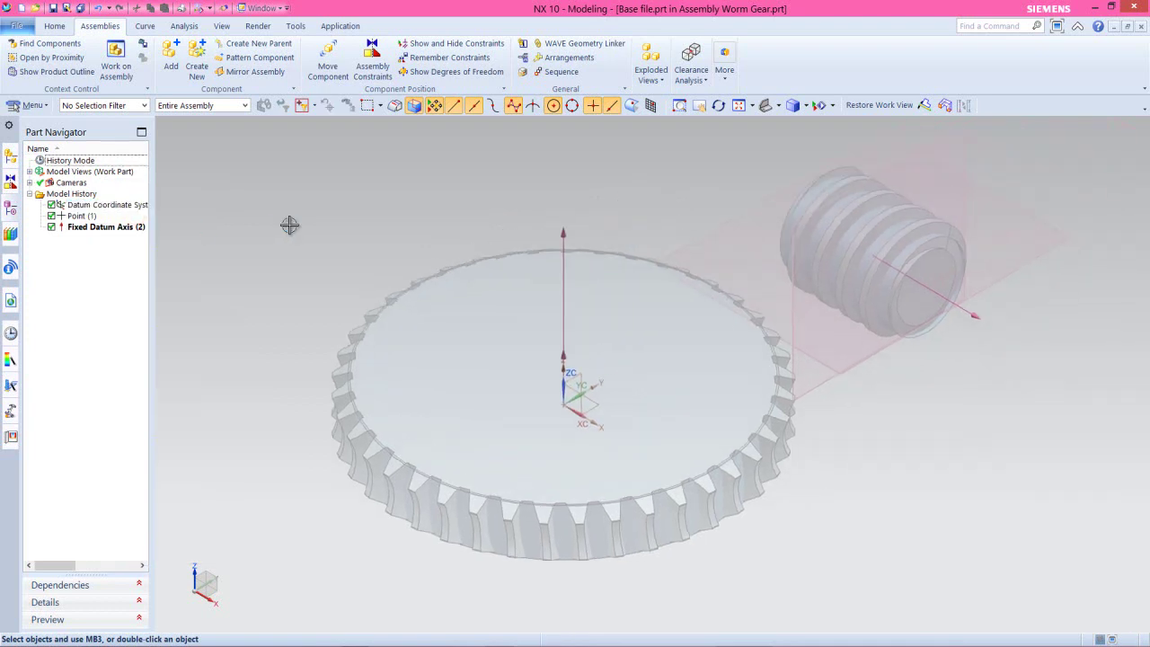
pyautogui.rightClick(289, 226)
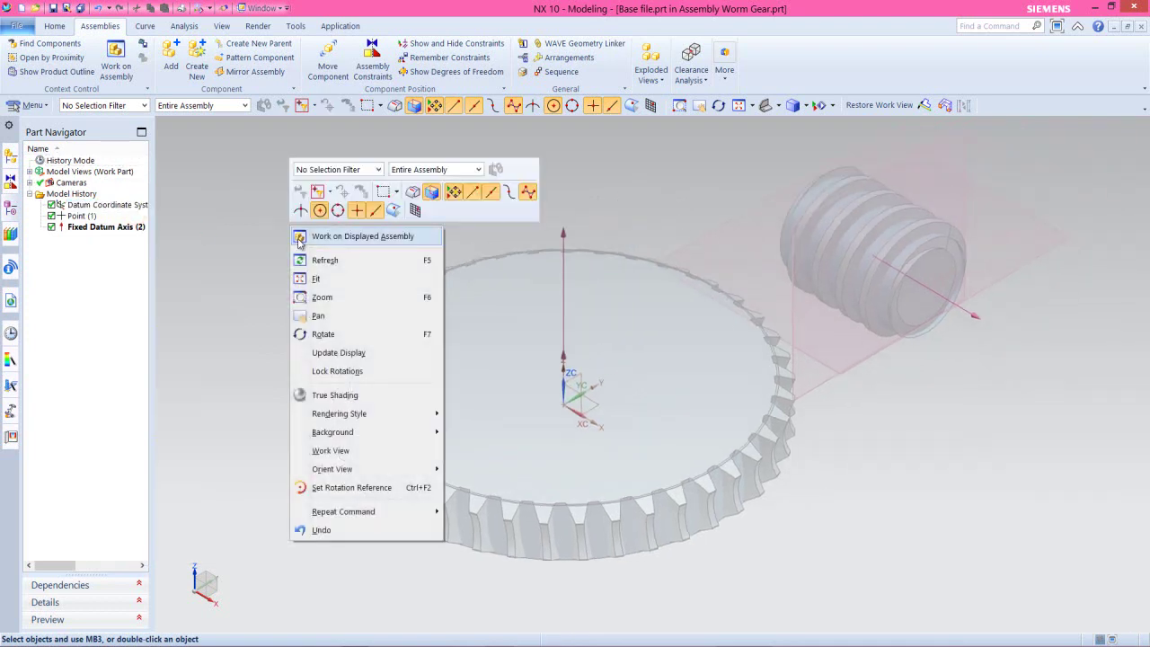
pyautogui.click(300, 238)
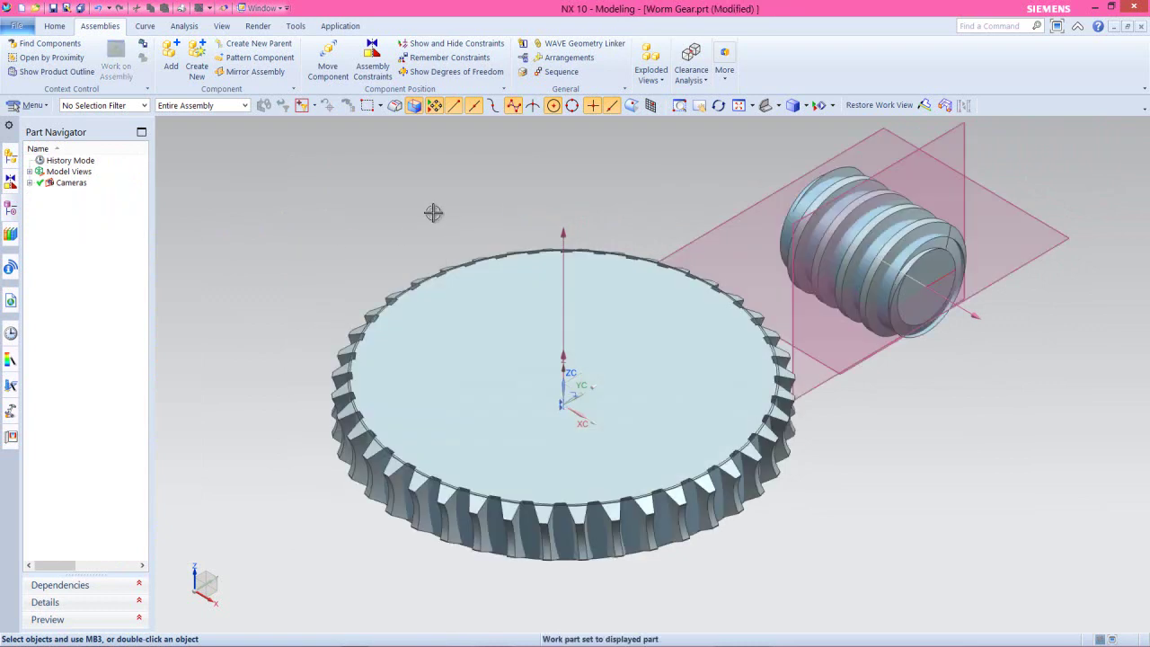
# - Start a Touch Align assembly constraint with Prefer Touch orientation
pyautogui.click(372, 67)
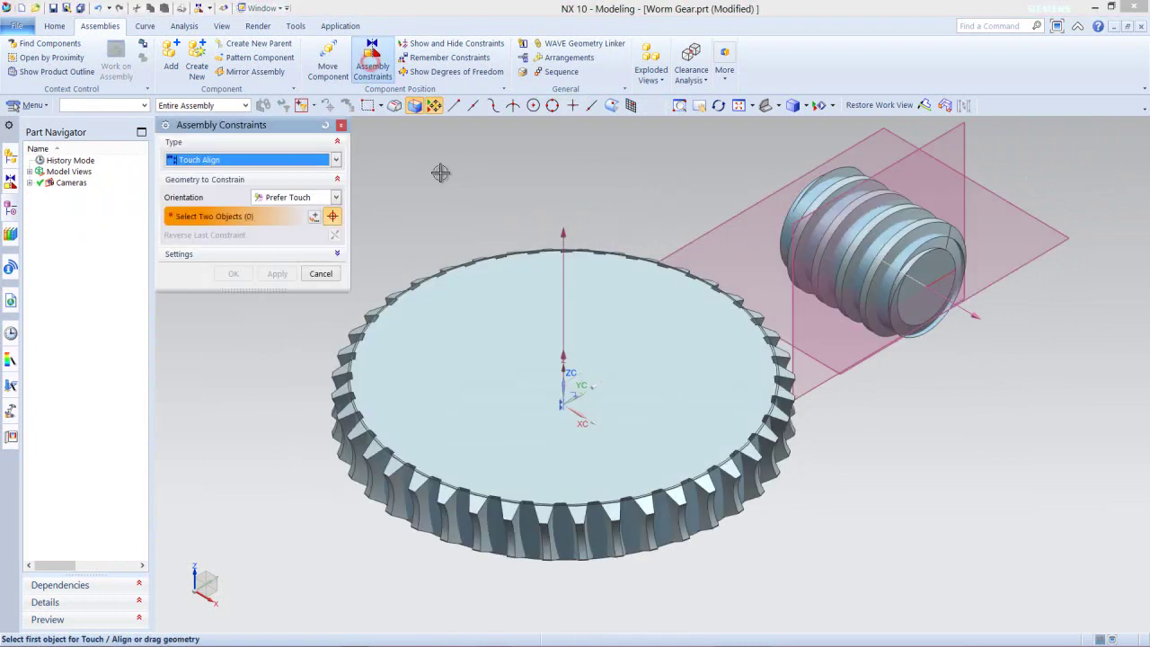